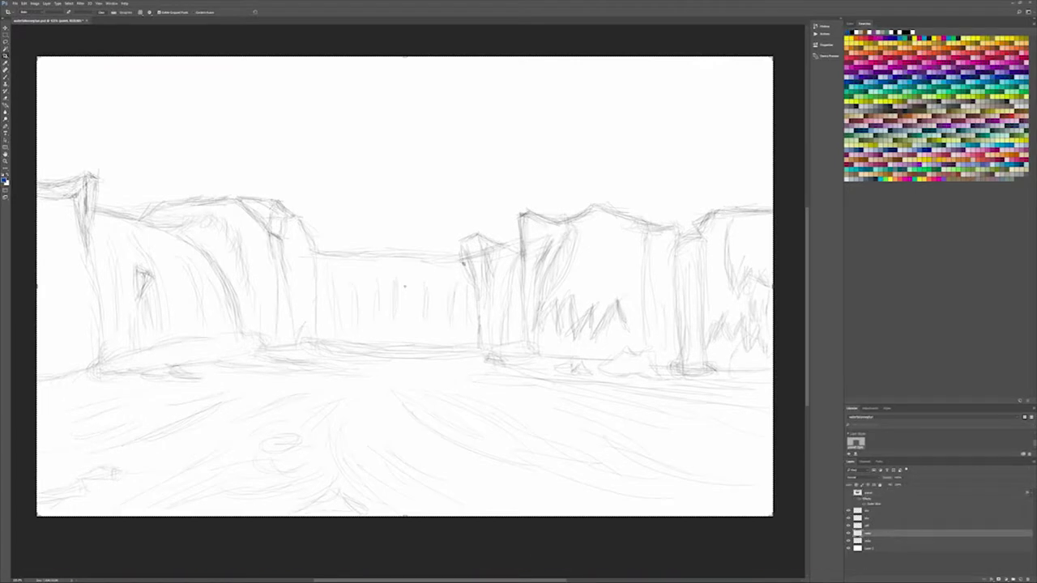
# Step: With the Brush tool and the canvas fitted to view, sweep blue ripple strokes across the lower water
pyautogui.press('b')
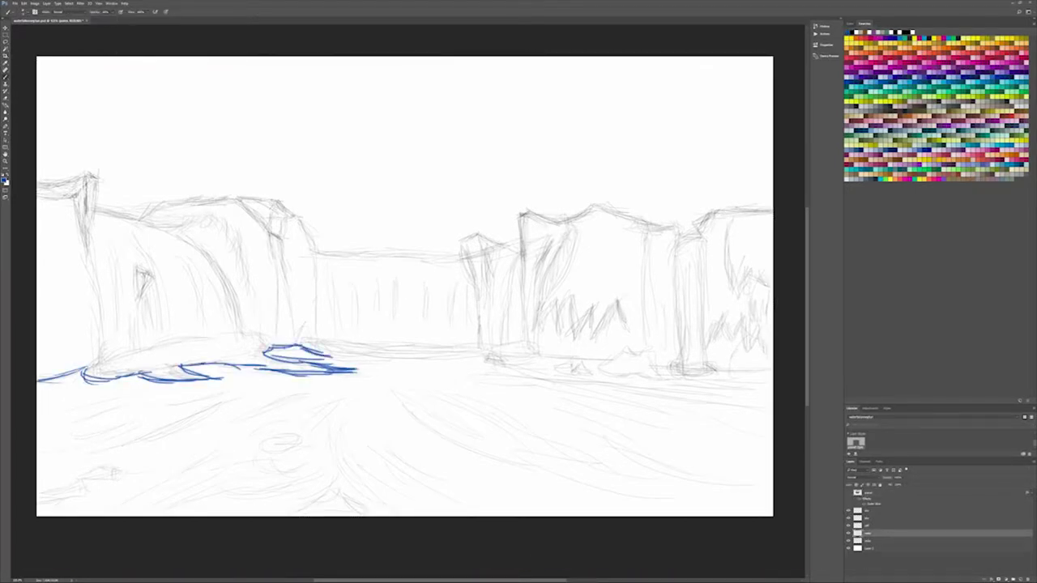
pyautogui.scroll(3, 485, 358)
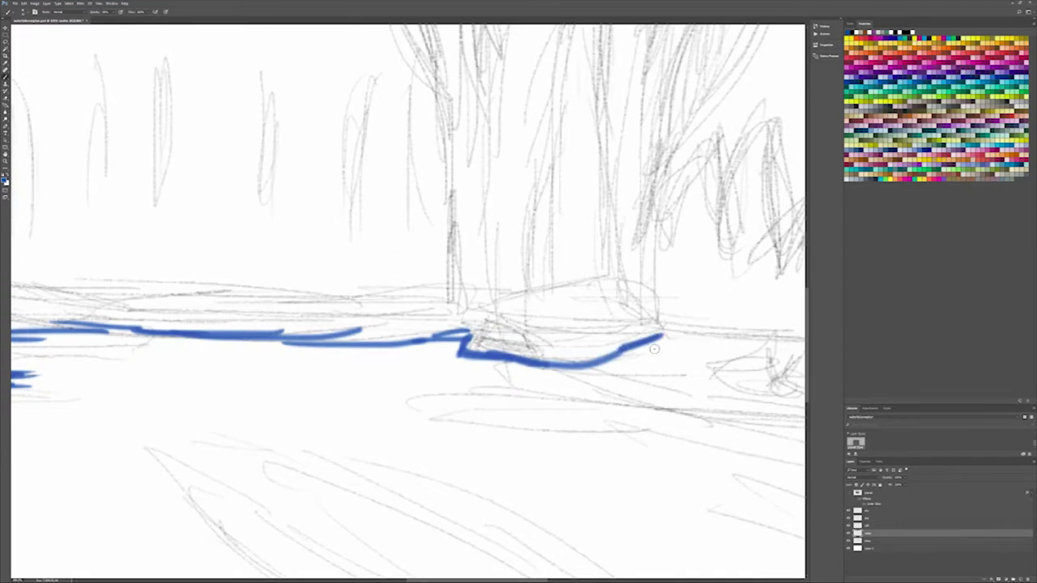
pyautogui.hotkey('ctrl', '0')
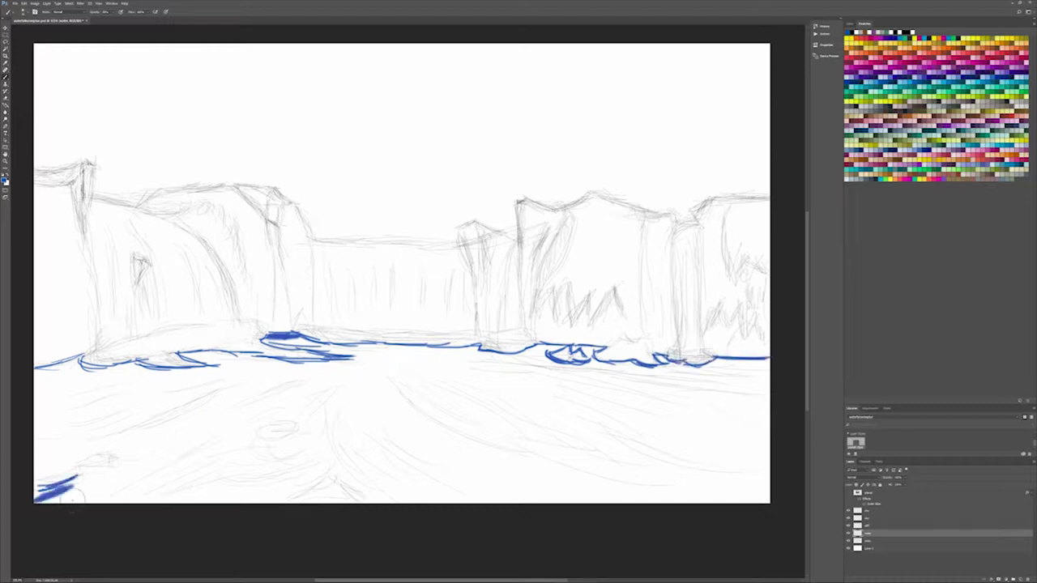
pyautogui.moveTo(72, 496); pyautogui.dragTo(217, 419)
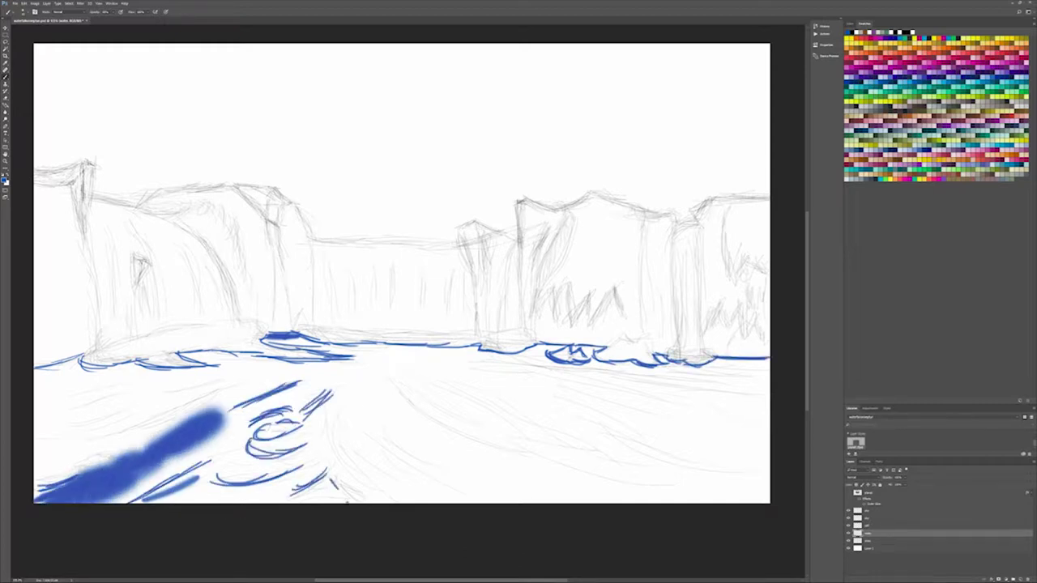
pyautogui.moveTo(376, 428); pyautogui.dragTo(449, 496)
pyautogui.moveTo(429, 381); pyautogui.dragTo(639, 486)
pyautogui.moveTo(458, 363); pyautogui.dragTo(741, 379)
pyautogui.moveTo(541, 389)
pyautogui.mouseDown()
pyautogui.moveTo(660, 425)
pyautogui.moveTo(725, 466)
pyautogui.mouseUp()
pyautogui.moveTo(677, 393); pyautogui.dragTo(757, 421)
pyautogui.moveTo(631, 381); pyautogui.dragTo(757, 401)
pyautogui.moveTo(697, 371); pyautogui.dragTo(769, 374)
# Step: Fill the bottom-left water, bottom band and lower-right water with broad blue
pyautogui.moveTo(324, 362); pyautogui.dragTo(373, 363)
pyautogui.moveTo(105, 498); pyautogui.dragTo(231, 430)
pyautogui.moveTo(36, 482); pyautogui.dragTo(235, 441)
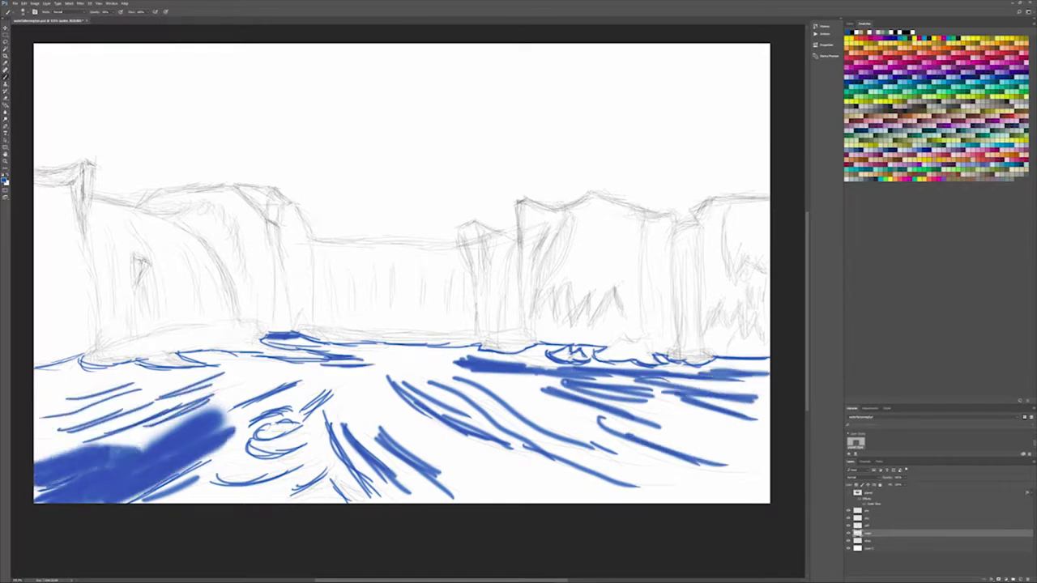
pyautogui.moveTo(40, 462); pyautogui.dragTo(219, 397)
pyautogui.moveTo(77, 421); pyautogui.dragTo(162, 393)
pyautogui.moveTo(114, 486); pyautogui.dragTo(364, 486)
pyautogui.moveTo(259, 486); pyautogui.dragTo(765, 485)
pyautogui.moveTo(705, 364)
pyautogui.mouseDown()
pyautogui.moveTo(770, 388)
pyautogui.moveTo(600, 478)
pyautogui.mouseUp()
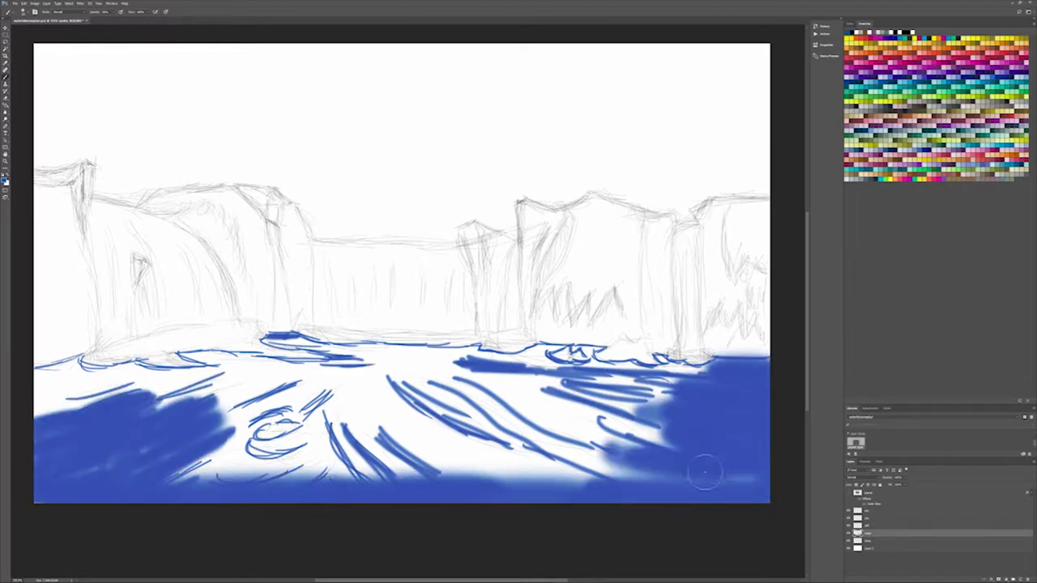
pyautogui.moveTo(729, 486); pyautogui.dragTo(567, 438)
pyautogui.moveTo(672, 389); pyautogui.dragTo(535, 405)
pyautogui.moveTo(697, 376); pyautogui.dragTo(631, 407)
# Step: Cover the upper-left, central and lower-middle water with blue up to the far shore
pyautogui.moveTo(166, 484); pyautogui.dragTo(280, 437)
pyautogui.moveTo(33, 380); pyautogui.dragTo(133, 356)
pyautogui.moveTo(36, 417)
pyautogui.mouseDown()
pyautogui.moveTo(150, 376)
pyautogui.moveTo(380, 368)
pyautogui.mouseUp()
pyautogui.moveTo(145, 413); pyautogui.dragTo(283, 365)
pyautogui.moveTo(263, 337); pyautogui.dragTo(380, 356)
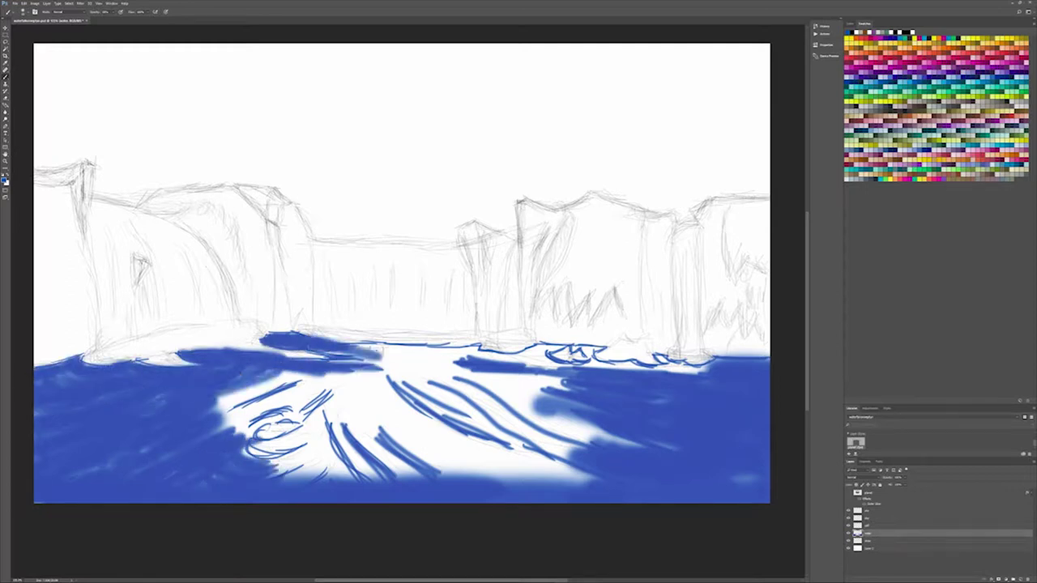
pyautogui.moveTo(316, 357); pyautogui.dragTo(543, 357)
pyautogui.moveTo(211, 373); pyautogui.dragTo(324, 413)
pyautogui.moveTo(219, 461)
pyautogui.mouseDown()
pyautogui.moveTo(328, 381)
pyautogui.moveTo(247, 453)
pyautogui.mouseUp()
pyautogui.moveTo(356, 428); pyautogui.dragTo(280, 511)
pyautogui.moveTo(401, 364); pyautogui.dragTo(296, 425)
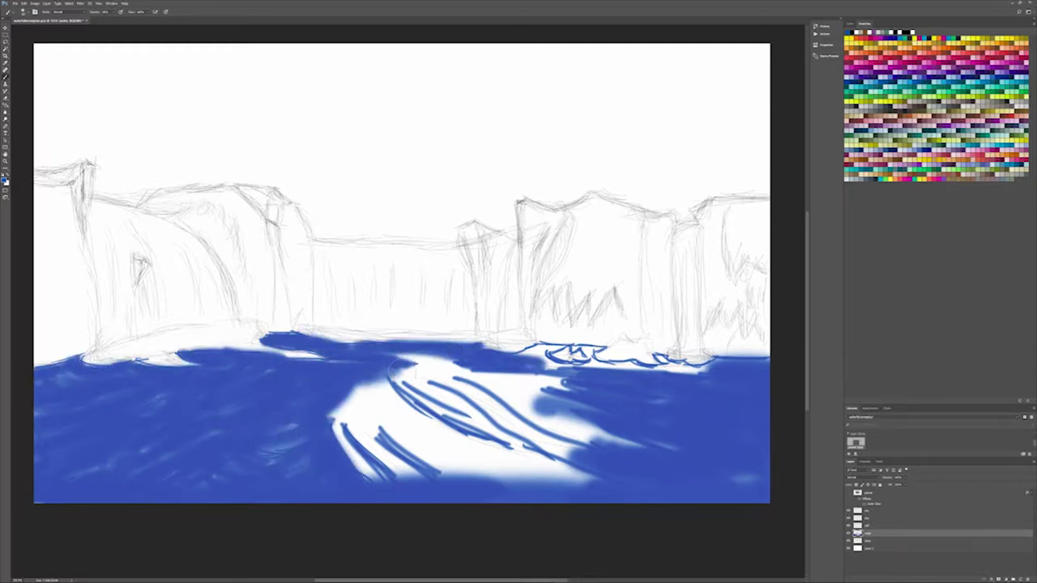
pyautogui.moveTo(591, 485); pyautogui.dragTo(344, 389)
pyautogui.moveTo(381, 356)
pyautogui.mouseDown()
pyautogui.moveTo(522, 391)
pyautogui.moveTo(624, 441)
pyautogui.mouseUp()
pyautogui.moveTo(389, 374); pyautogui.dragTo(502, 437)
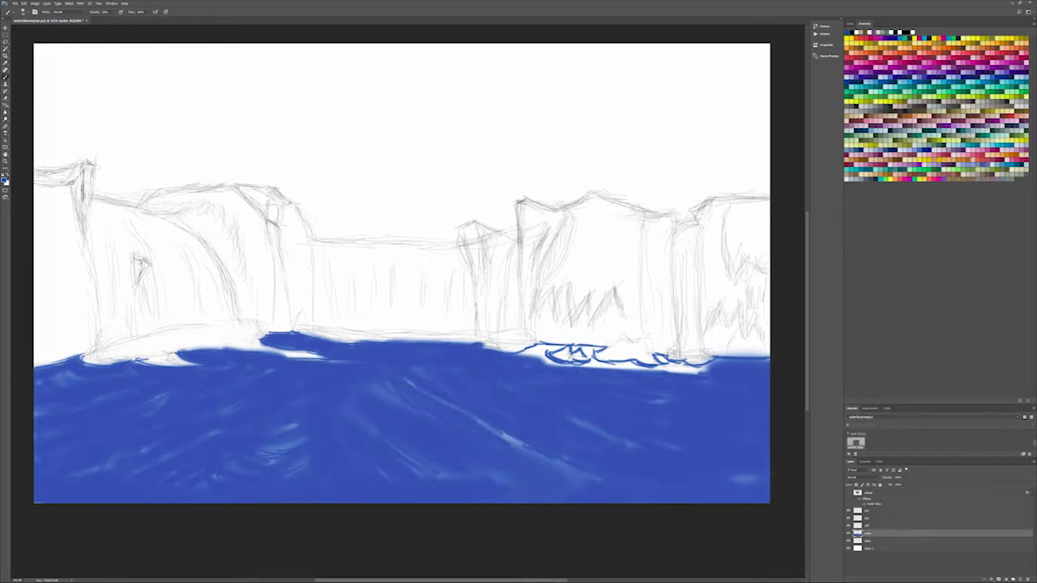
# Step: Paint over the sketch lines along the far shore and clean up its right edge
pyautogui.scroll(3, 658, 408)
pyautogui.moveTo(332, 272); pyautogui.dragTo(527, 316)
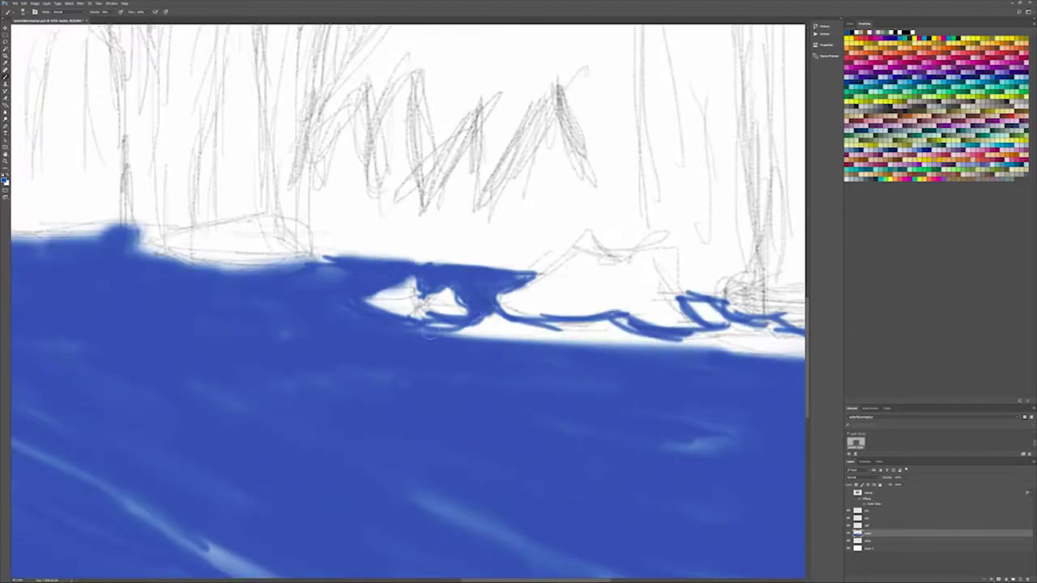
pyautogui.moveTo(409, 324); pyautogui.dragTo(705, 348)
pyautogui.moveTo(680, 308); pyautogui.dragTo(802, 356)
pyautogui.scroll(-5, 760, 357)
pyautogui.scroll(1, 759, 357)
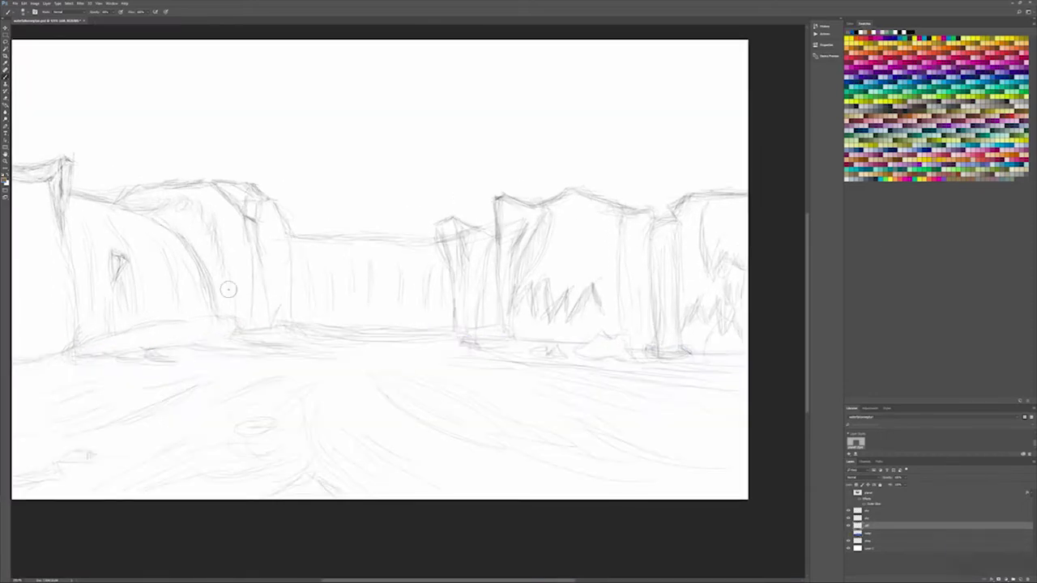
# Step: Block in the left cliff's arch and the far-shore rocks in brown
pyautogui.hscroll(-1, 228, 289)
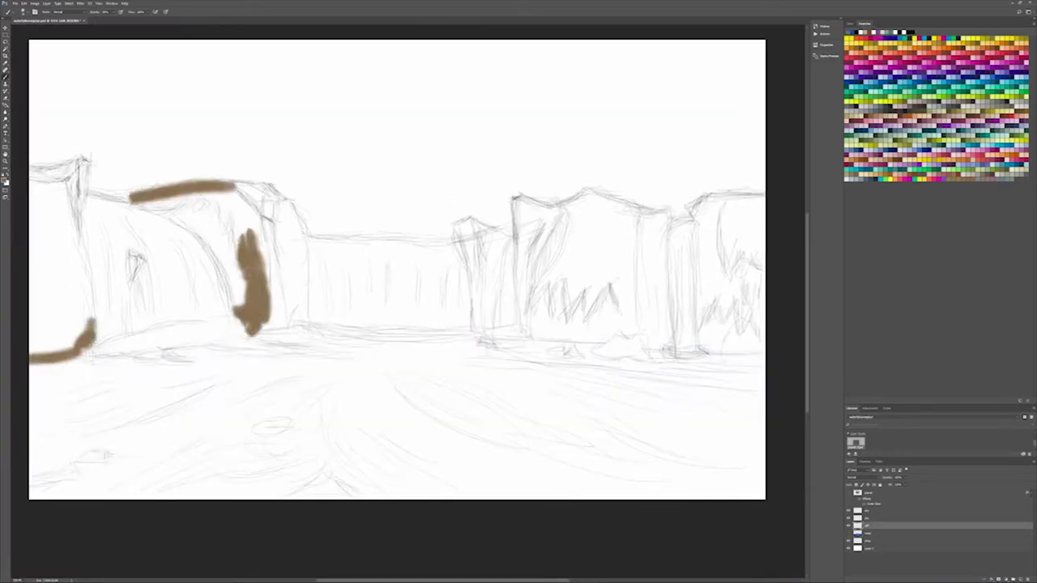
pyautogui.moveTo(142, 196); pyautogui.dragTo(253, 320)
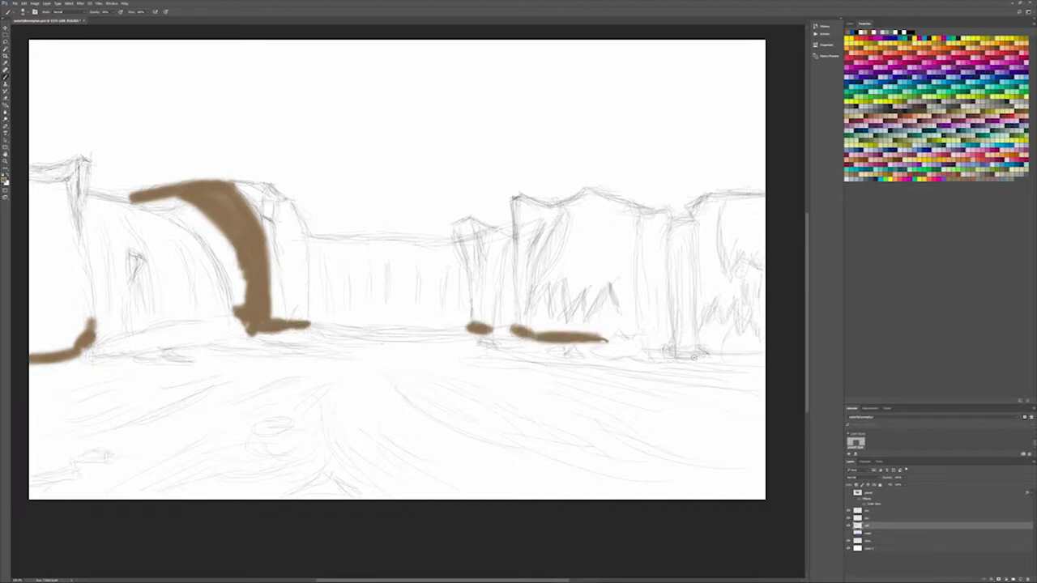
pyautogui.scroll(5, 694, 357)
pyautogui.moveTo(324, 335)
pyautogui.mouseDown()
pyautogui.moveTo(497, 285)
pyautogui.moveTo(664, 411)
pyautogui.moveTo(405, 324)
pyautogui.moveTo(543, 308)
pyautogui.moveTo(583, 381)
pyautogui.moveTo(453, 340)
pyautogui.mouseUp()
pyautogui.moveTo(175, 389)
pyautogui.mouseDown()
pyautogui.moveTo(276, 391)
pyautogui.moveTo(89, 356)
pyautogui.moveTo(194, 373)
pyautogui.mouseUp()
pyautogui.scroll(-5, 546, 351)
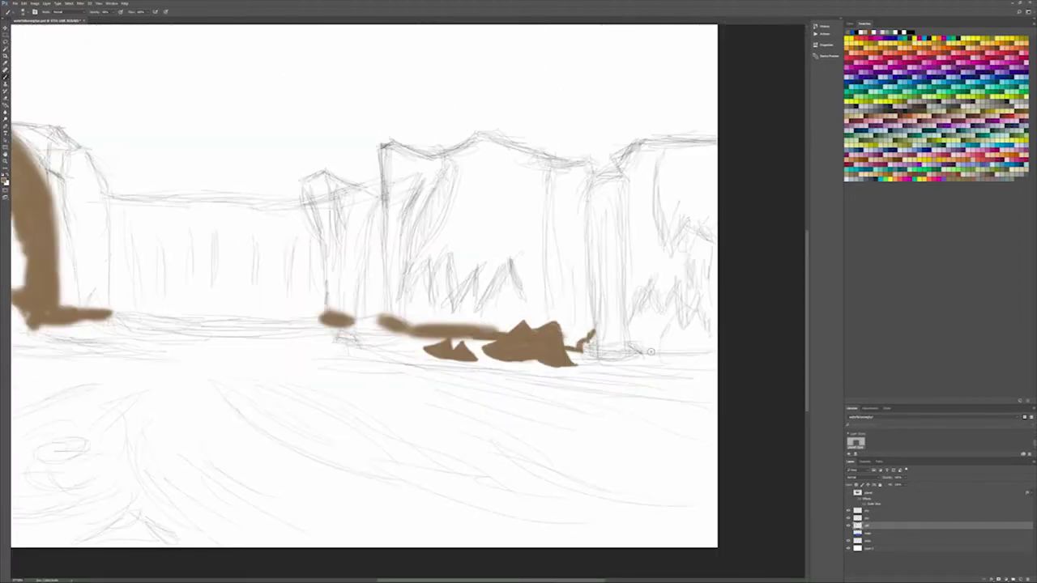
# Step: Paint the tall cliff column right of centre and the rightmost cliff block in brown
pyautogui.moveTo(551, 324)
pyautogui.mouseDown()
pyautogui.moveTo(549, 162)
pyautogui.moveTo(587, 341)
pyautogui.mouseUp()
pyautogui.moveTo(567, 170)
pyautogui.mouseDown()
pyautogui.moveTo(567, 344)
pyautogui.moveTo(579, 219)
pyautogui.mouseUp()
pyautogui.moveTo(625, 166); pyautogui.dragTo(716, 138)
pyautogui.moveTo(643, 328)
pyautogui.mouseDown()
pyautogui.moveTo(648, 280)
pyautogui.moveTo(661, 332)
pyautogui.mouseUp()
pyautogui.moveTo(651, 152); pyautogui.dragTo(640, 311)
pyautogui.moveTo(661, 243)
pyautogui.mouseDown()
pyautogui.moveTo(704, 311)
pyautogui.moveTo(697, 142)
pyautogui.mouseUp()
pyautogui.moveTo(689, 137); pyautogui.dragTo(688, 251)
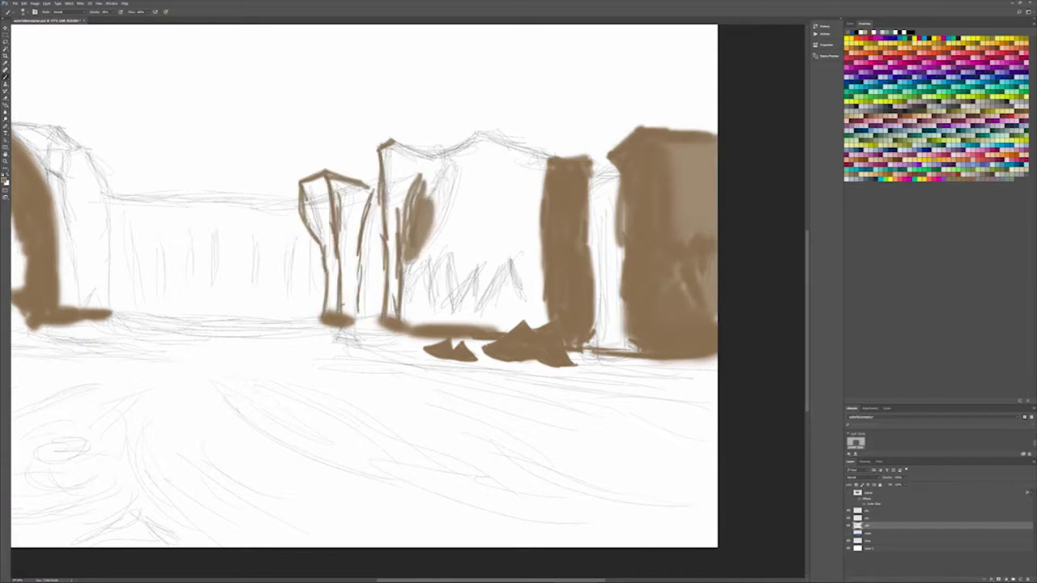
# Step: Fill the middle cliff and the zigzag area between the cliffs with brown
pyautogui.moveTo(441, 162); pyautogui.dragTo(413, 255)
pyautogui.moveTo(434, 306)
pyautogui.mouseDown()
pyautogui.moveTo(527, 292)
pyautogui.moveTo(466, 174)
pyautogui.moveTo(539, 324)
pyautogui.mouseUp()
pyautogui.moveTo(454, 175); pyautogui.dragTo(526, 279)
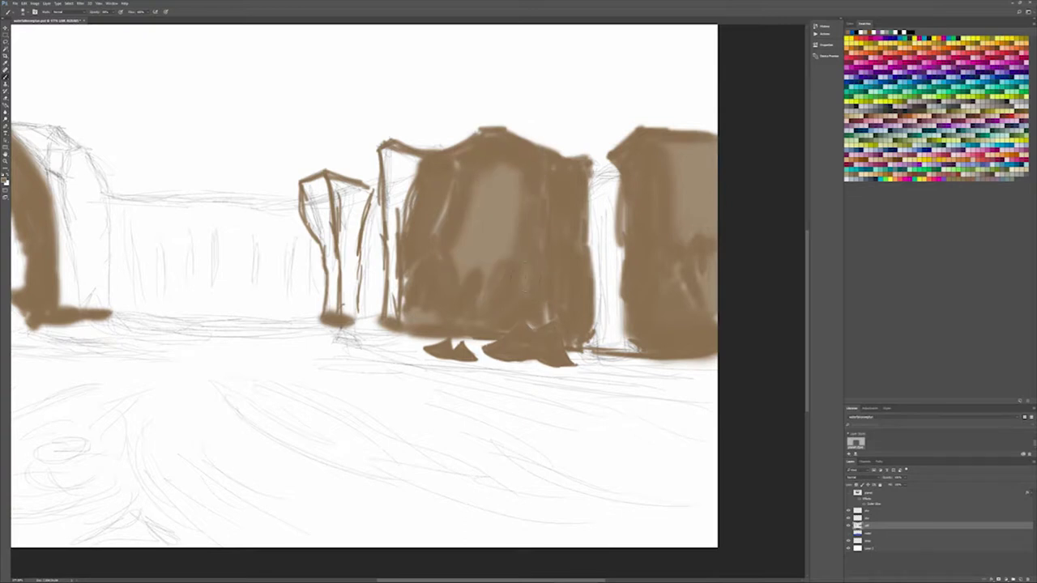
pyautogui.scroll(-3, 364, 283)
pyautogui.scroll(-2, 364, 283)
pyautogui.scroll(6, 62, 238)
# Step: Outline the left cliff from peak to base in brown, undoing a stray diagonal stroke
pyautogui.moveTo(13, 73)
pyautogui.mouseDown()
pyautogui.moveTo(171, 37)
pyautogui.moveTo(182, 332)
pyautogui.mouseUp()
pyautogui.moveTo(223, 49)
pyautogui.mouseDown()
pyautogui.moveTo(184, 333)
pyautogui.moveTo(222, 470)
pyautogui.mouseUp()
pyautogui.moveTo(45, 166)
pyautogui.mouseDown()
pyautogui.moveTo(332, 340)
pyautogui.moveTo(438, 349)
pyautogui.mouseUp()
pyautogui.hotkey('ctrl', 'z')
# Step: Fill the left cliff and its sketched peak with a wider brown brush
pyautogui.rightClick(263, 332)
pyautogui.moveTo(203, 89); pyautogui.dragTo(259, 453)
pyautogui.moveTo(162, 162); pyautogui.dragTo(210, 559)
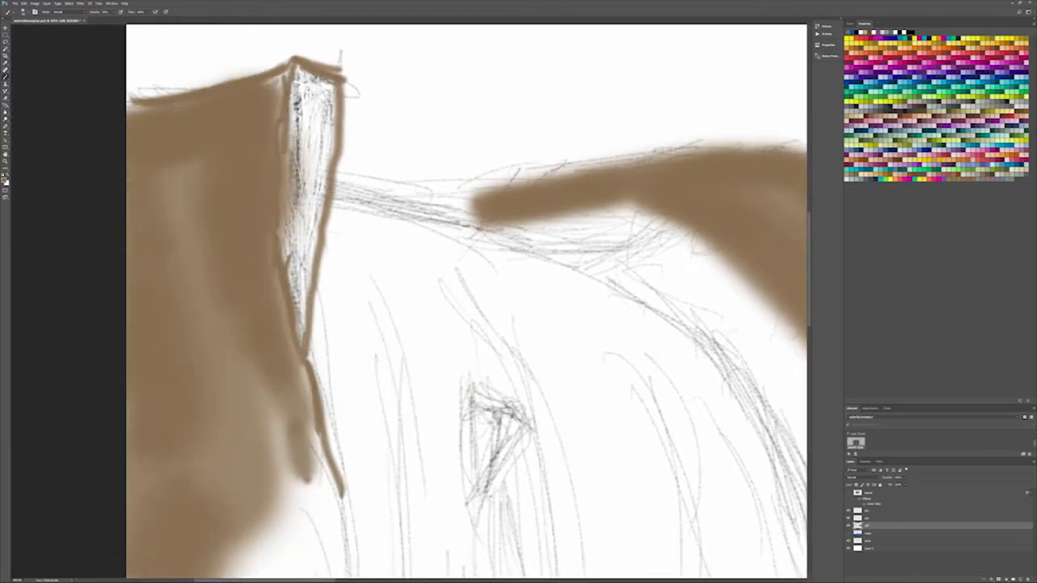
pyautogui.moveTo(316, 241); pyautogui.dragTo(296, 356)
pyautogui.moveTo(320, 73); pyautogui.dragTo(292, 300)
pyautogui.moveTo(316, 97); pyautogui.dragTo(312, 312)
pyautogui.moveTo(275, 69); pyautogui.dragTo(284, 190)
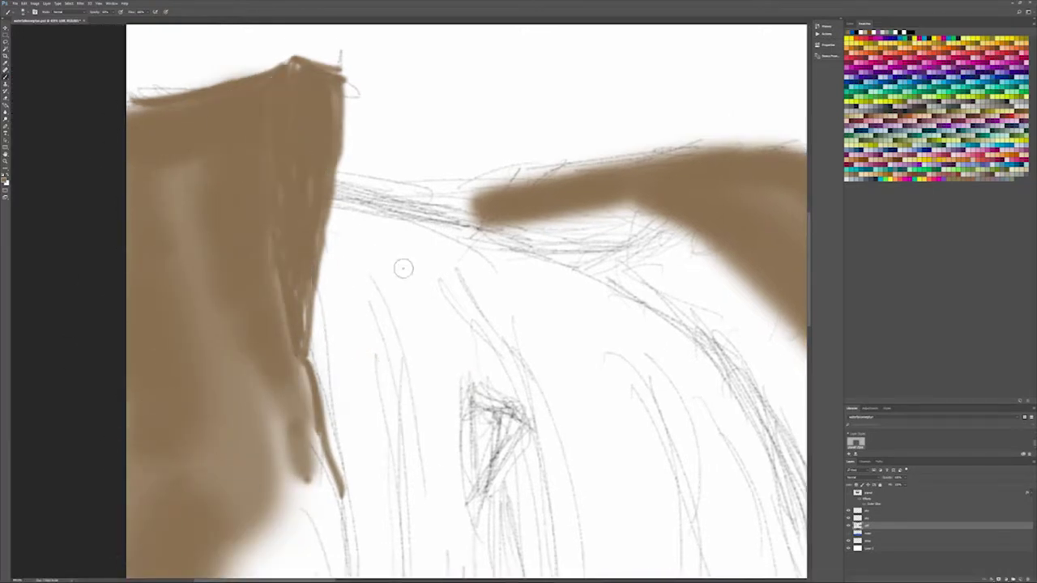
# Step: Extend the brown cliff top and fill the left cliff's lower part and neighbouring pillar
pyautogui.moveTo(450, 207); pyautogui.dragTo(721, 202)
pyautogui.hotkey('ctrl', '-')
pyautogui.moveTo(373, 341); pyautogui.dragTo(381, 462)
pyautogui.moveTo(437, 267); pyautogui.dragTo(454, 397)
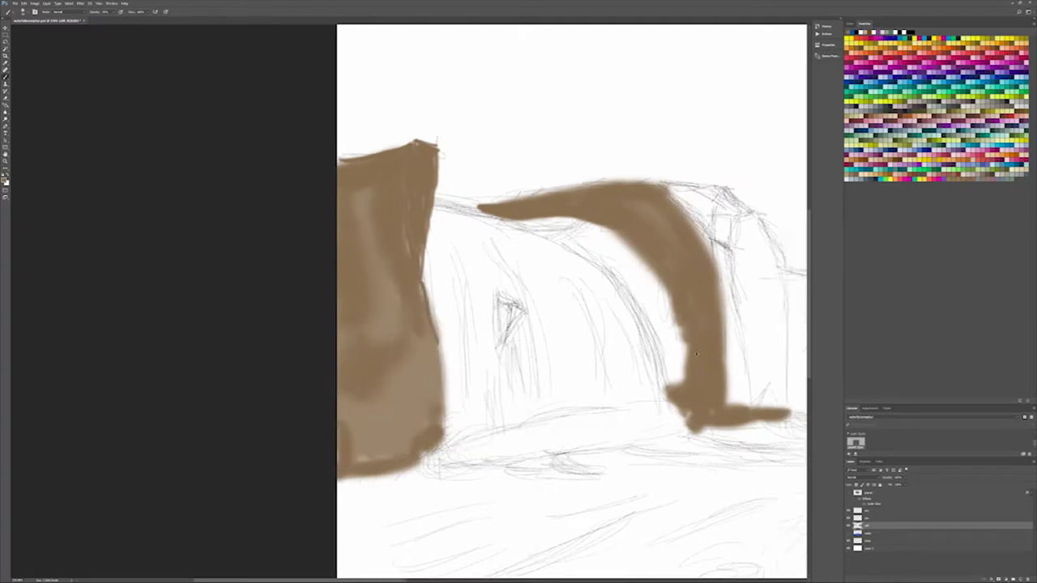
pyautogui.hscroll(5, 696, 354)
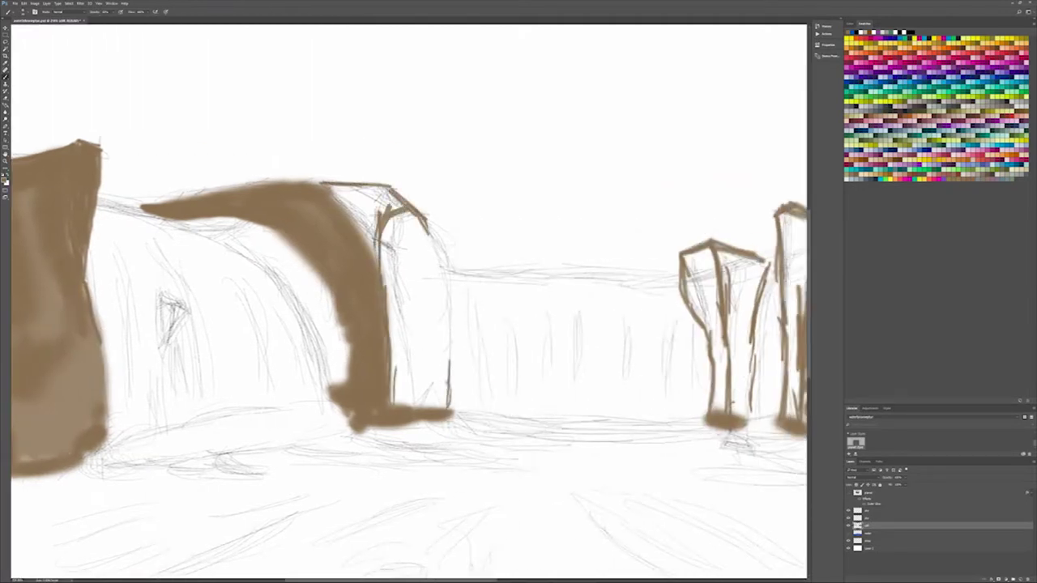
pyautogui.moveTo(405, 219)
pyautogui.mouseDown()
pyautogui.moveTo(430, 405)
pyautogui.moveTo(437, 284)
pyautogui.mouseUp()
pyautogui.moveTo(324, 186)
pyautogui.mouseDown()
pyautogui.moveTo(397, 252)
pyautogui.moveTo(392, 405)
pyautogui.mouseUp()
# Step: Fill the next pillar to the right and darken the tall right pillar in brown
pyautogui.moveTo(688, 251); pyautogui.dragTo(717, 348)
pyautogui.moveTo(712, 300); pyautogui.dragTo(741, 422)
pyautogui.moveTo(721, 255)
pyautogui.mouseDown()
pyautogui.moveTo(749, 430)
pyautogui.moveTo(770, 332)
pyautogui.mouseUp()
pyautogui.hscroll(3, 729, 324)
pyautogui.moveTo(583, 214); pyautogui.dragTo(599, 357)
pyautogui.hotkey('ctrl', '-')
pyautogui.hotkey('ctrl', '-')
pyautogui.hotkey('ctrl', '+')
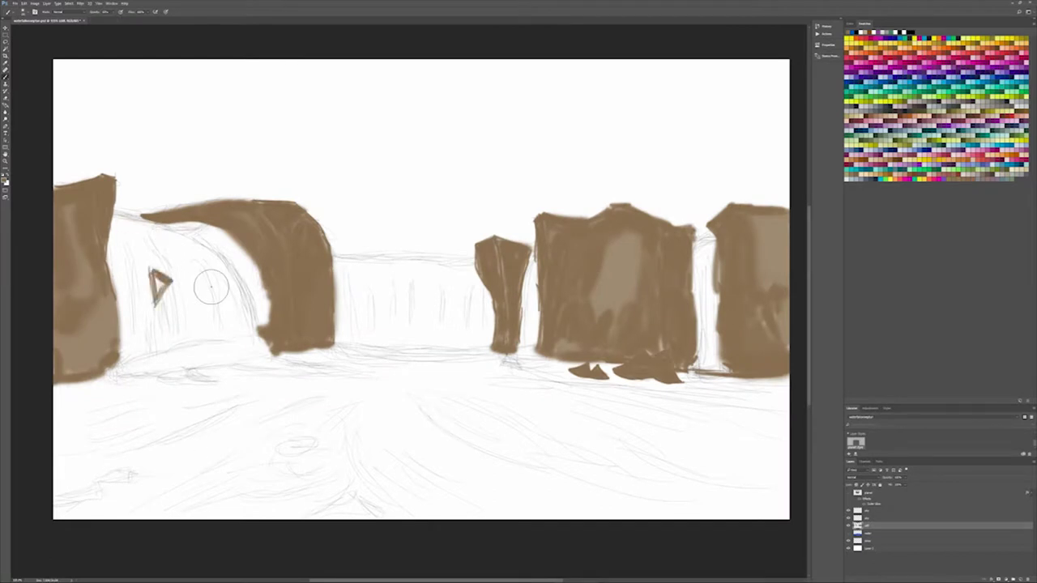
# Step: Softly shade the left, middle and right waterfalls with brown
pyautogui.moveTo(128, 363); pyautogui.dragTo(243, 243)
pyautogui.moveTo(113, 235); pyautogui.dragTo(243, 340)
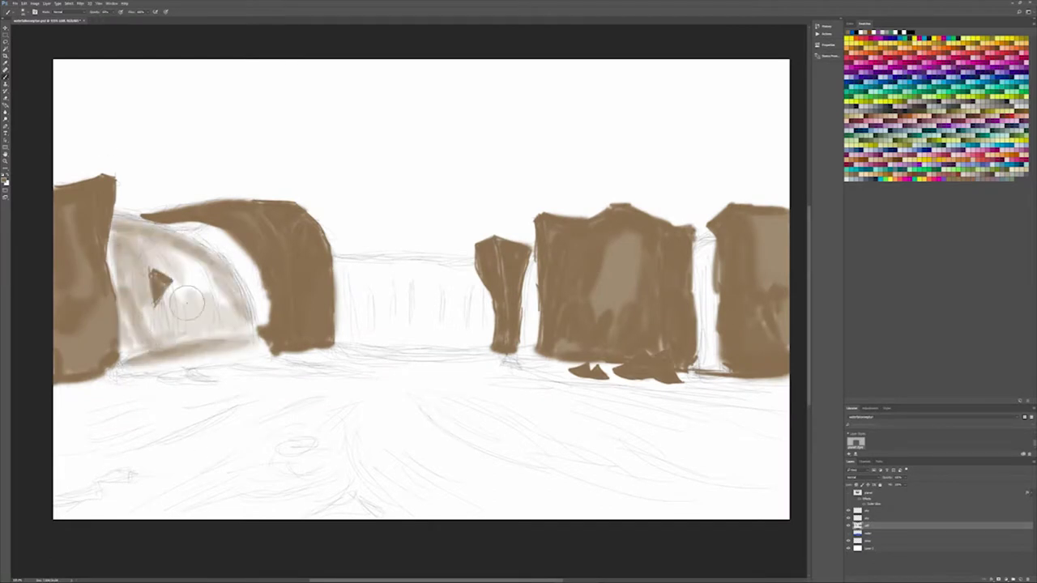
pyautogui.moveTo(146, 226); pyautogui.dragTo(260, 316)
pyautogui.moveTo(340, 268); pyautogui.dragTo(494, 340)
pyautogui.moveTo(518, 251); pyautogui.dragTo(527, 369)
pyautogui.moveTo(701, 239); pyautogui.dragTo(705, 385)
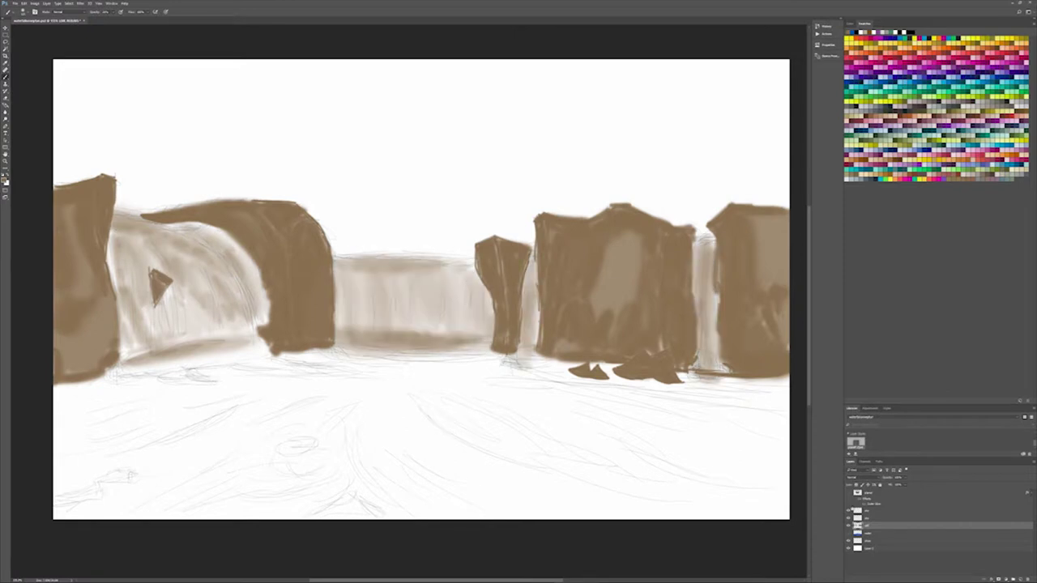
# Step: Toggle the colour layers off so only the pencil sketch shows
pyautogui.click(849, 540)
pyautogui.moveTo(162, 372); pyautogui.dragTo(211, 377)
pyautogui.keyDown('alt'); pyautogui.click(849, 518); pyautogui.keyUp('alt')
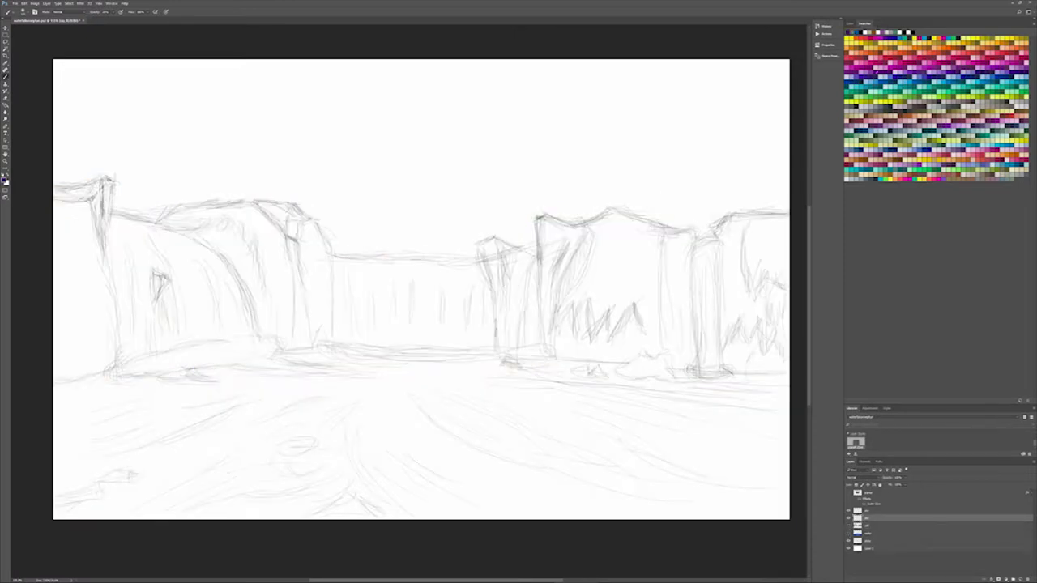
# Step: Paint the whole sky above the cliffs dark purple, undoing the extra-dark top pass
pyautogui.moveTo(77, 77); pyautogui.dragTo(777, 90)
pyautogui.moveTo(69, 174)
pyautogui.mouseDown()
pyautogui.moveTo(486, 231)
pyautogui.moveTo(777, 199)
pyautogui.mouseUp()
pyautogui.moveTo(138, 174)
pyautogui.mouseDown()
pyautogui.moveTo(254, 116)
pyautogui.moveTo(769, 162)
pyautogui.mouseUp()
pyautogui.moveTo(81, 89)
pyautogui.mouseDown()
pyautogui.moveTo(151, 132)
pyautogui.moveTo(533, 116)
pyautogui.moveTo(769, 129)
pyautogui.mouseUp()
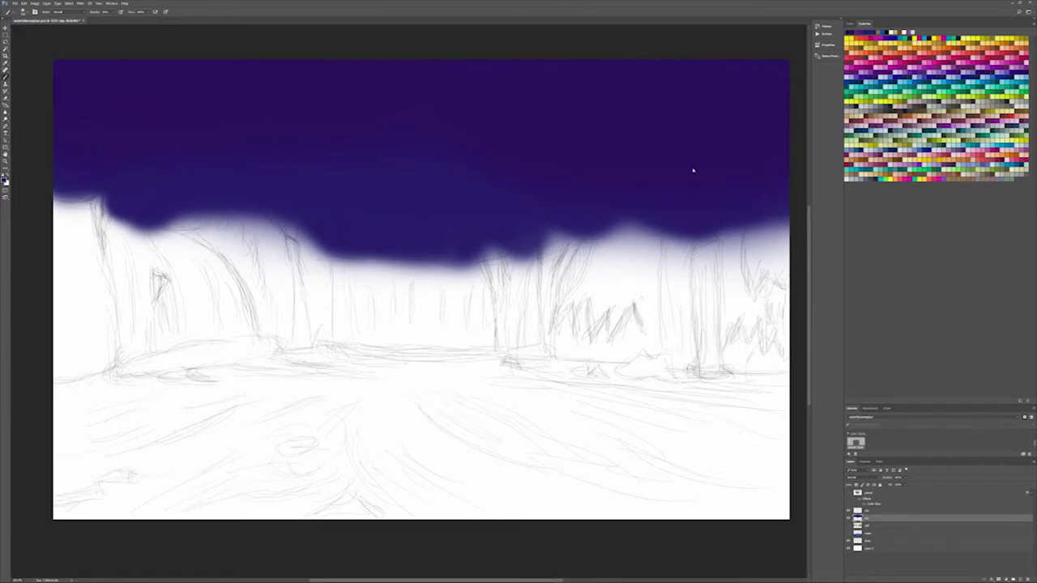
pyautogui.hotkey('ctrl', 'z')
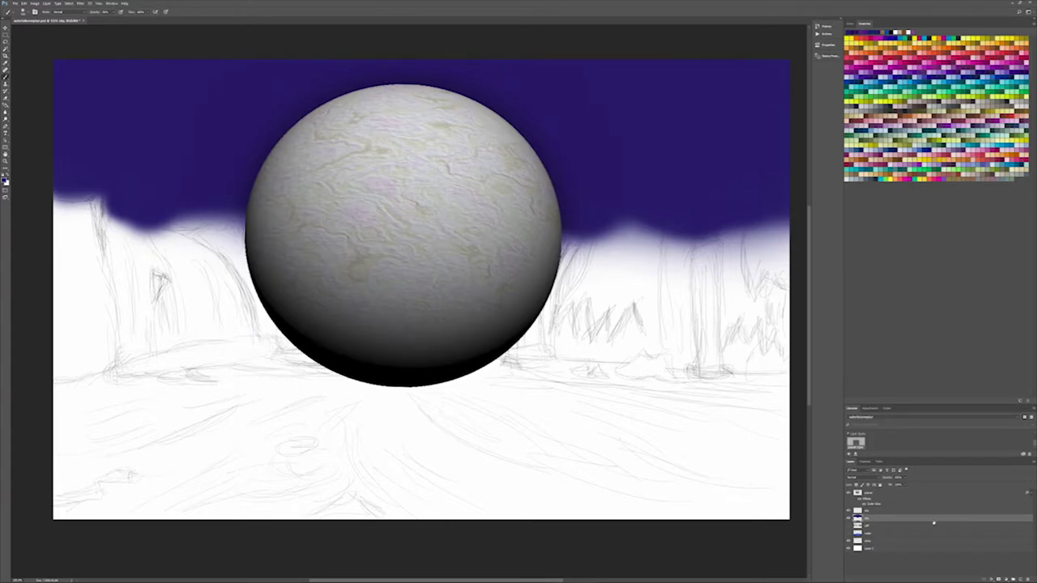
# Step: Move the sky layer to the top of the stack and hide the colour layers
pyautogui.hotkey('ctrl', 'shift', ']')
pyautogui.click(848, 531)
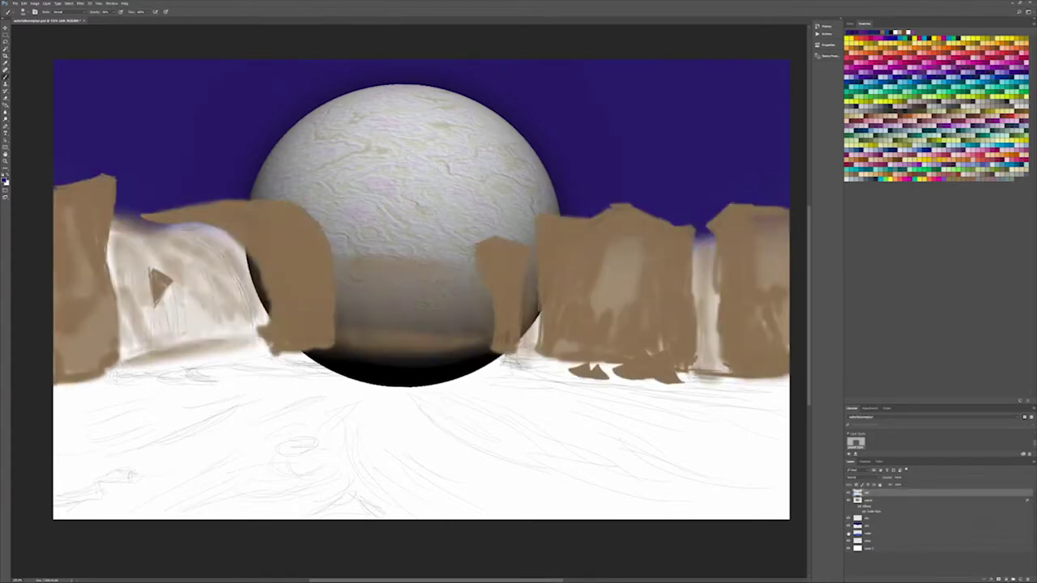
pyautogui.click(848, 538)
pyautogui.moveTo(848, 538); pyautogui.dragTo(848, 501)
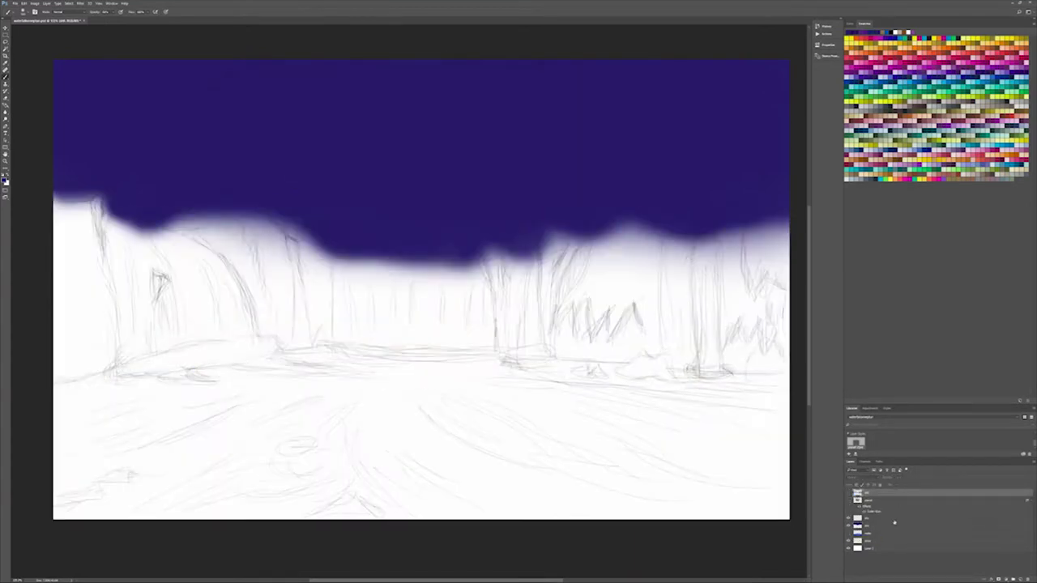
pyautogui.click(849, 528)
# Step: Save the painting and paint a dark teal stroke down the right cliff
pyautogui.click(867, 522)
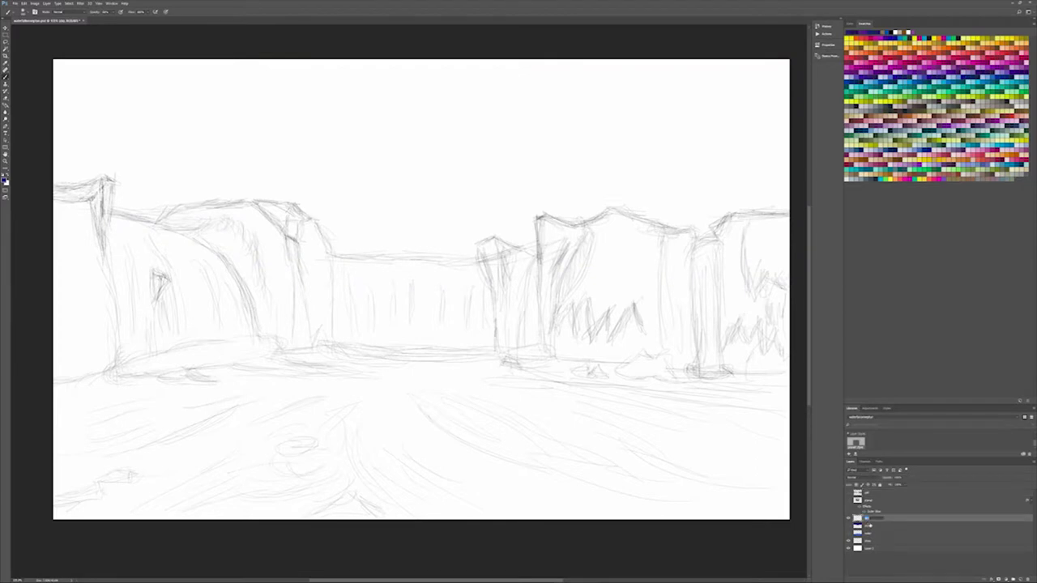
pyautogui.hotkey('ctrl', 's')
pyautogui.moveTo(707, 252); pyautogui.dragTo(723, 372)
pyautogui.hotkey('ctrl', 'z')
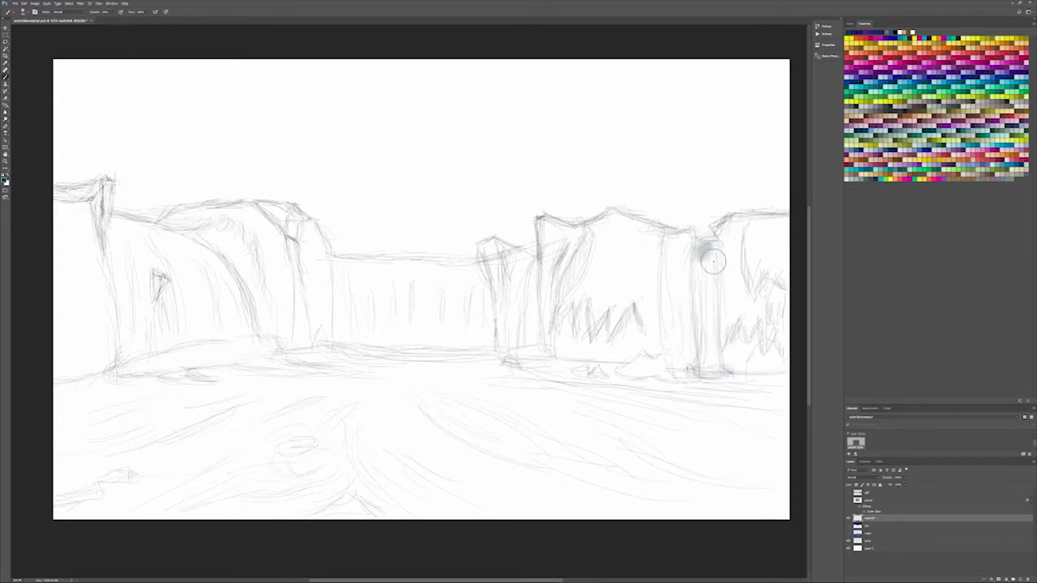
pyautogui.moveTo(712, 260); pyautogui.dragTo(706, 374)
# Step: Block in the central waterfall and its base band in blue-grey
pyautogui.moveTo(496, 356)
pyautogui.mouseDown()
pyautogui.moveTo(559, 353)
pyautogui.moveTo(311, 348)
pyautogui.mouseUp()
pyautogui.moveTo(348, 267)
pyautogui.mouseDown()
pyautogui.moveTo(486, 340)
pyautogui.moveTo(478, 259)
pyautogui.moveTo(349, 328)
pyautogui.mouseUp()
pyautogui.moveTo(336, 260)
pyautogui.mouseDown()
pyautogui.moveTo(478, 258)
pyautogui.moveTo(340, 257)
pyautogui.mouseUp()
pyautogui.moveTo(114, 239)
pyautogui.mouseDown()
pyautogui.moveTo(119, 361)
pyautogui.moveTo(231, 380)
pyautogui.mouseUp()
pyautogui.moveTo(381, 374)
pyautogui.mouseDown()
pyautogui.moveTo(278, 347)
pyautogui.moveTo(130, 357)
pyautogui.moveTo(267, 348)
pyautogui.mouseUp()
# Step: Shade the left waterfall in blue-grey, then move the water and waterfall layers above the moon
pyautogui.moveTo(137, 353); pyautogui.dragTo(252, 363)
pyautogui.moveTo(151, 266); pyautogui.dragTo(159, 332)
pyautogui.moveTo(186, 243); pyautogui.dragTo(235, 324)
pyautogui.moveTo(209, 248)
pyautogui.mouseDown()
pyautogui.moveTo(254, 331)
pyautogui.moveTo(243, 332)
pyautogui.mouseUp()
pyautogui.moveTo(138, 243); pyautogui.dragTo(146, 341)
pyautogui.moveTo(113, 227); pyautogui.dragTo(122, 349)
pyautogui.moveTo(114, 219)
pyautogui.mouseDown()
pyautogui.moveTo(243, 235)
pyautogui.moveTo(267, 336)
pyautogui.moveTo(121, 352)
pyautogui.mouseUp()
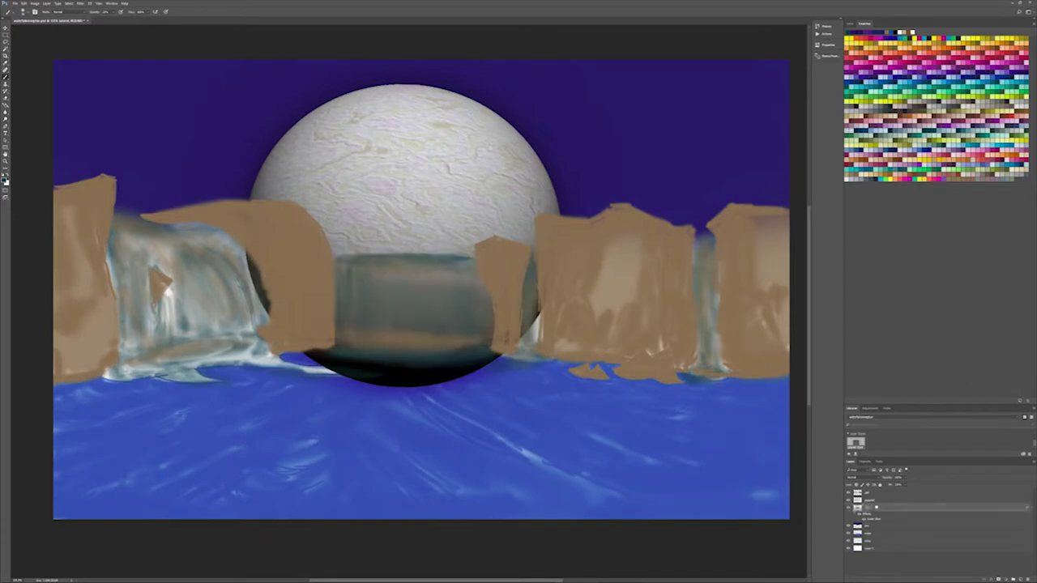
pyautogui.moveTo(875, 507); pyautogui.dragTo(909, 538)
pyautogui.moveTo(875, 494); pyautogui.dragTo(881, 493)
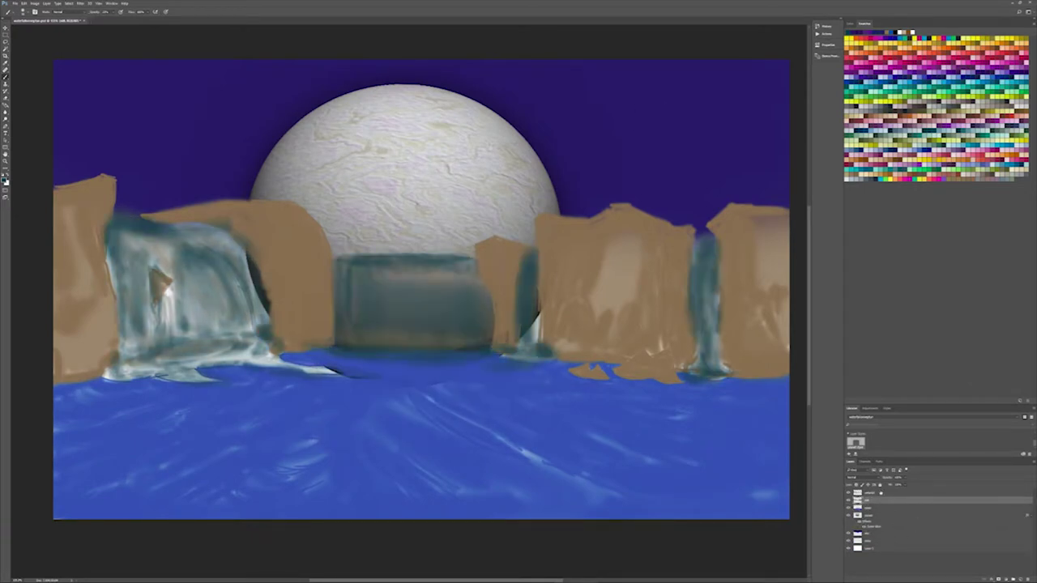
# Step: Hide the background, add a layer above the planet, and brush the moon's rim highlight and lower shadow
pyautogui.click(868, 515)
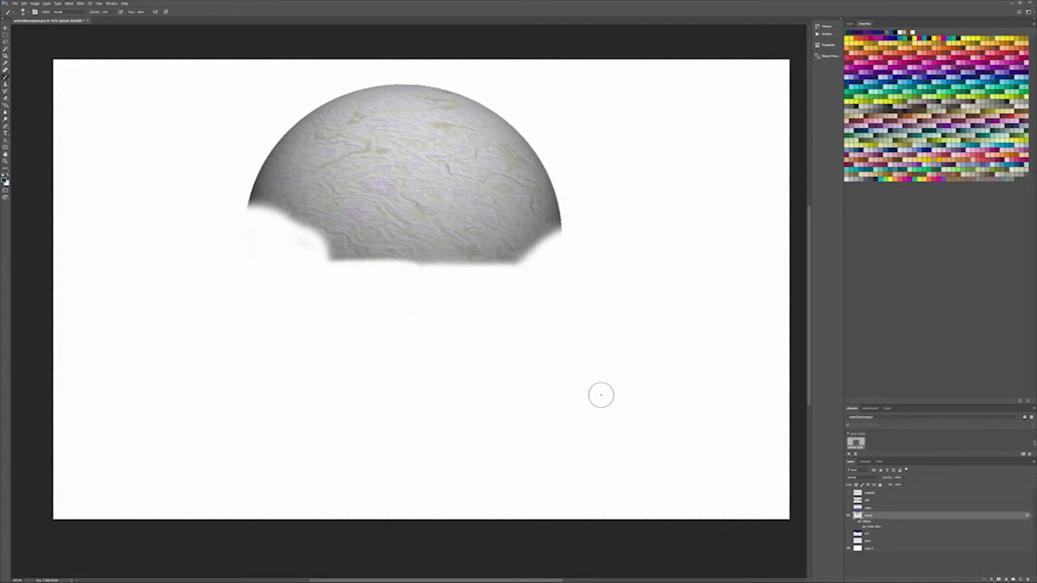
pyautogui.click(850, 551)
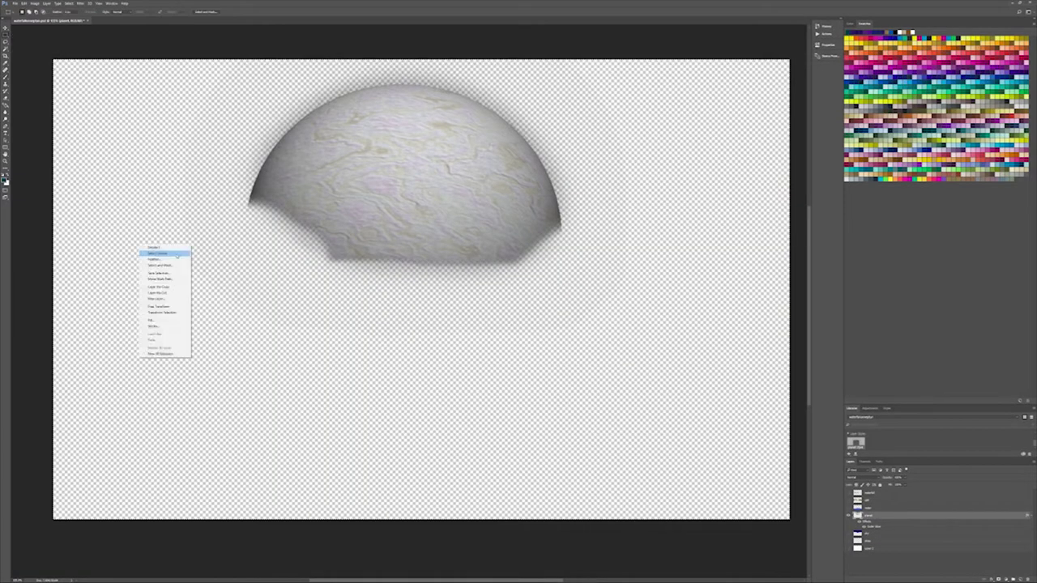
pyautogui.click(1017, 579)
pyautogui.click(6, 71)
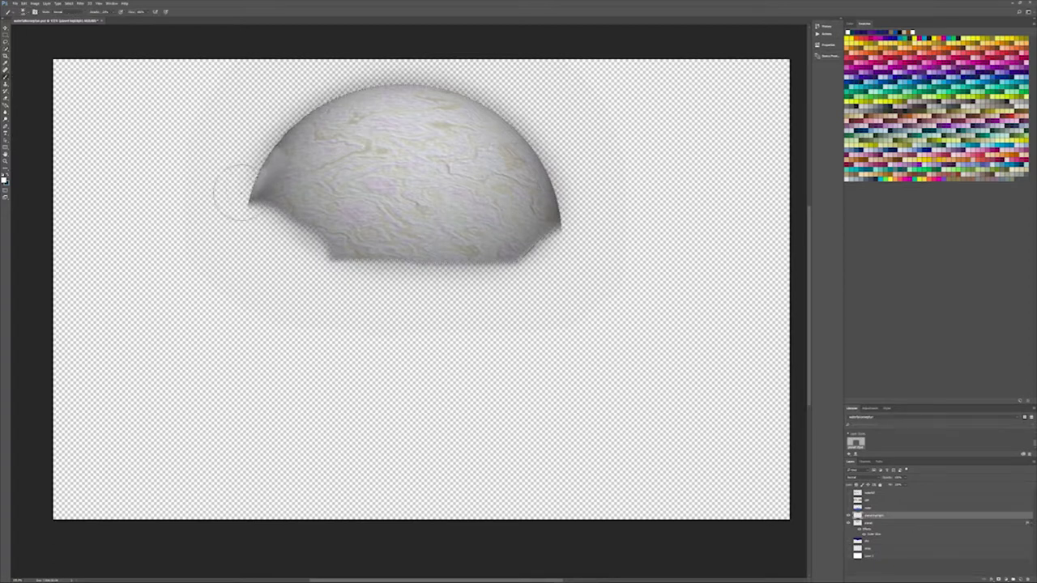
pyautogui.moveTo(240, 192); pyautogui.dragTo(486, 85)
pyautogui.moveTo(284, 239); pyautogui.dragTo(354, 308)
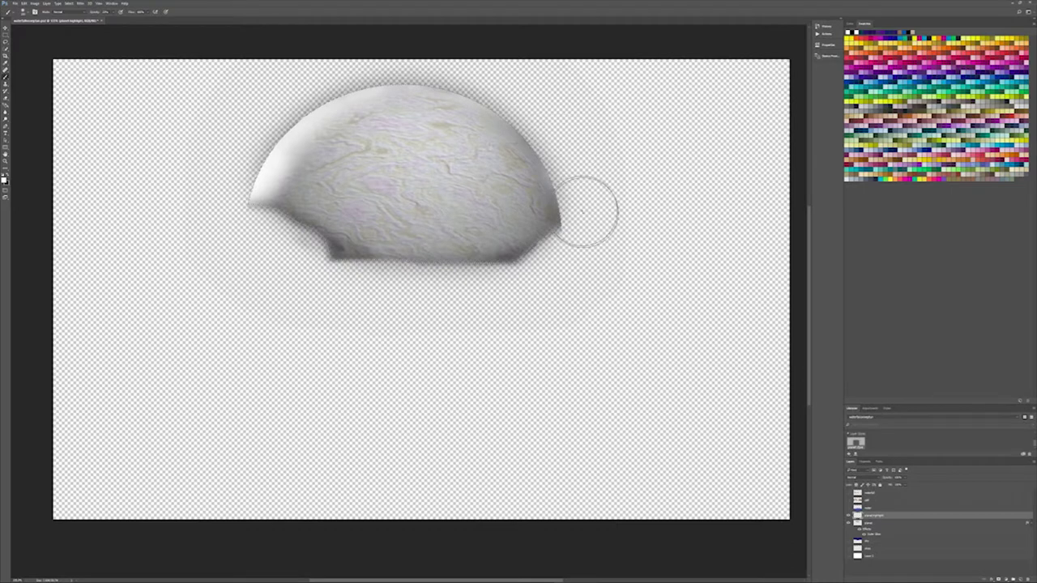
# Step: Give the moon layer an Inner Glow with custom colour and blend mode, rename it, then select all
pyautogui.doubleClick(891, 515)
pyautogui.moveTo(122, 91); pyautogui.dragTo(138, 325)
pyautogui.click(151, 362)
pyautogui.click(572, 170)
pyautogui.click(174, 344)
pyautogui.click(172, 381)
pyautogui.moveTo(170, 391); pyautogui.dragTo(191, 389)
pyautogui.press('Return')
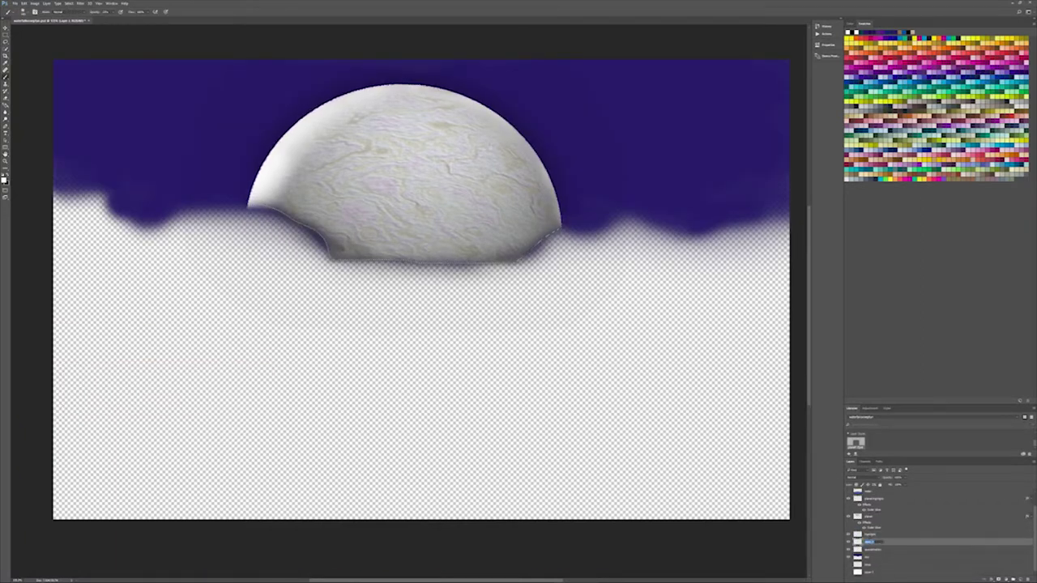
pyautogui.press('Return')
pyautogui.rightClick(368, 140)
pyautogui.click(394, 157)
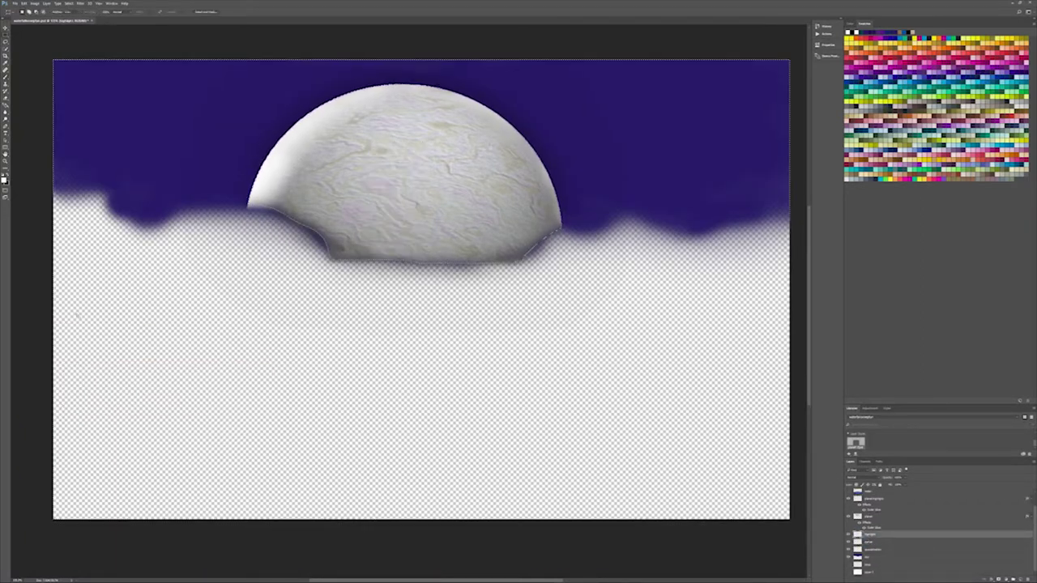
# Step: Paint a soft white glow around the moon, then hide the moon, glow and clouds layers
pyautogui.moveTo(235, 201); pyautogui.dragTo(413, 64)
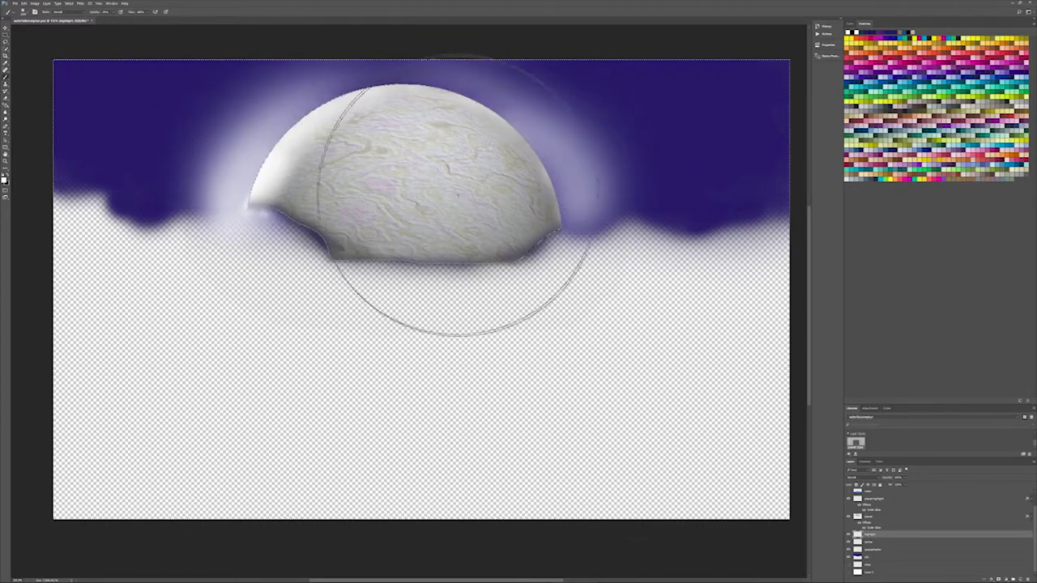
pyautogui.click(848, 535)
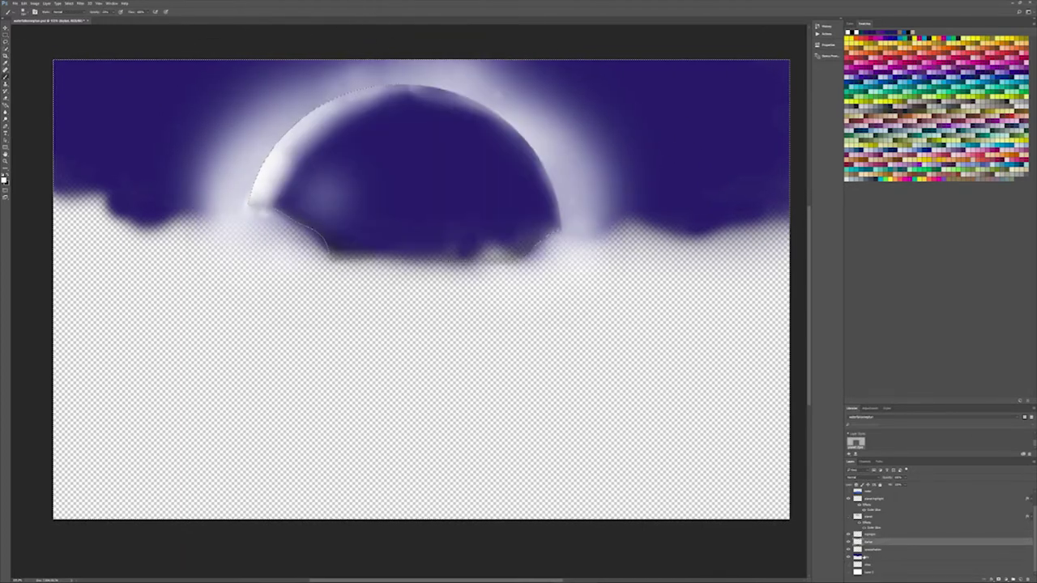
pyautogui.click(848, 541)
pyautogui.click(848, 534)
pyautogui.click(848, 535)
pyautogui.click(848, 499)
pyautogui.click(848, 499)
pyautogui.click(848, 499)
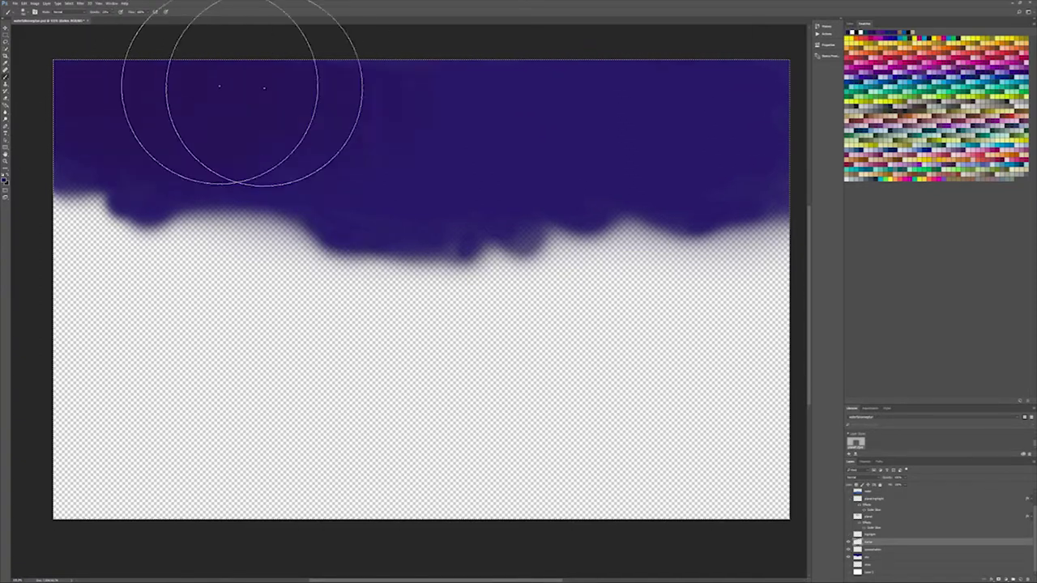
# Step: Select the sky layer Layer 1 and move it up one position in the stack
pyautogui.click(868, 541)
pyautogui.hotkey('ctrl', '-')
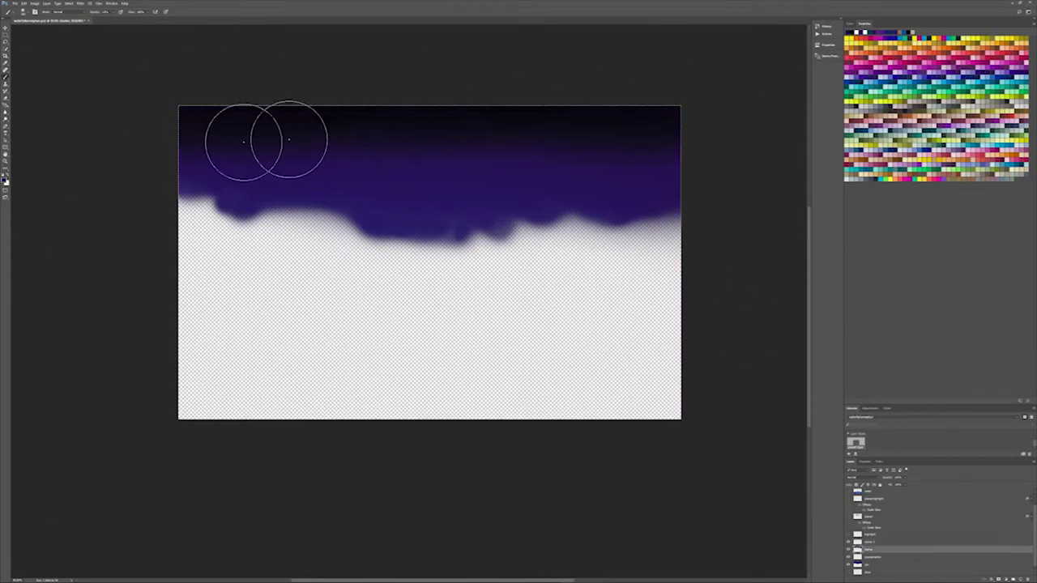
pyautogui.hotkey('ctrl', ']')
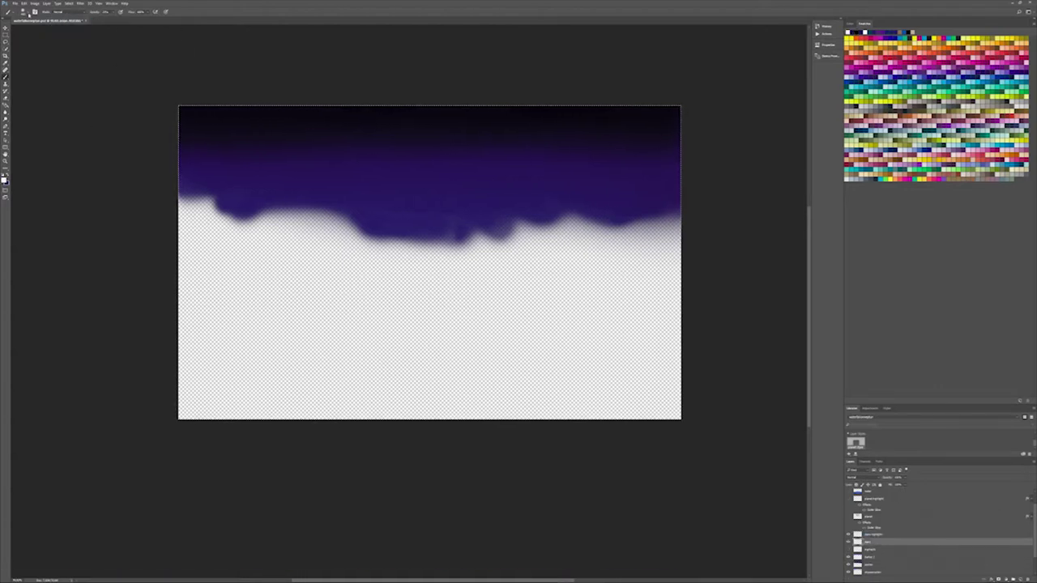
pyautogui.click(24, 12)
pyautogui.click(73, 22)
pyautogui.click(129, 89)
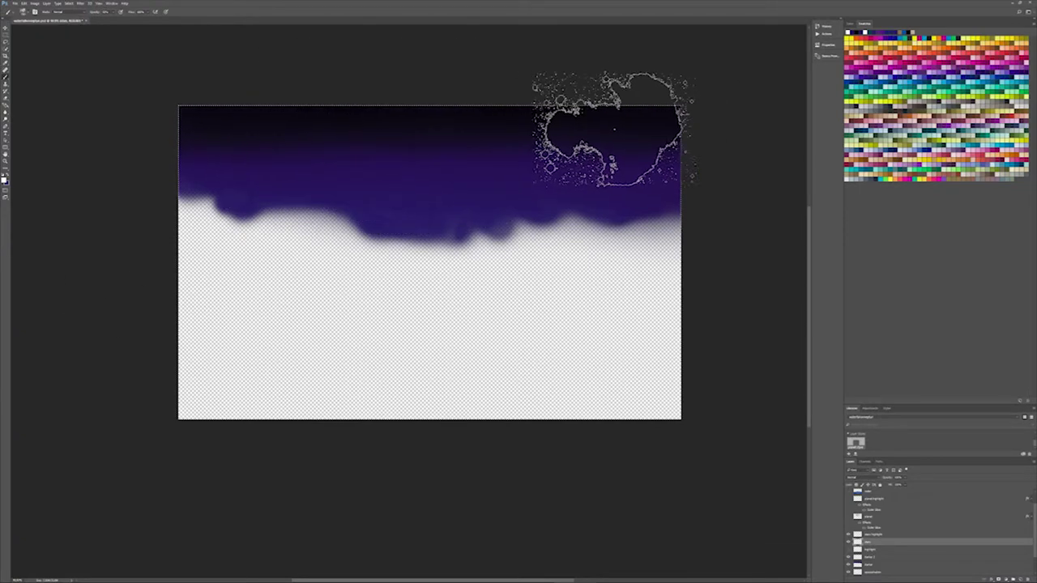
# Step: Copy the sky area to a new layer and clear the dark top gradient
pyautogui.click(871, 557)
pyautogui.press('m')
pyautogui.rightClick(295, 268)
pyautogui.click(314, 310)
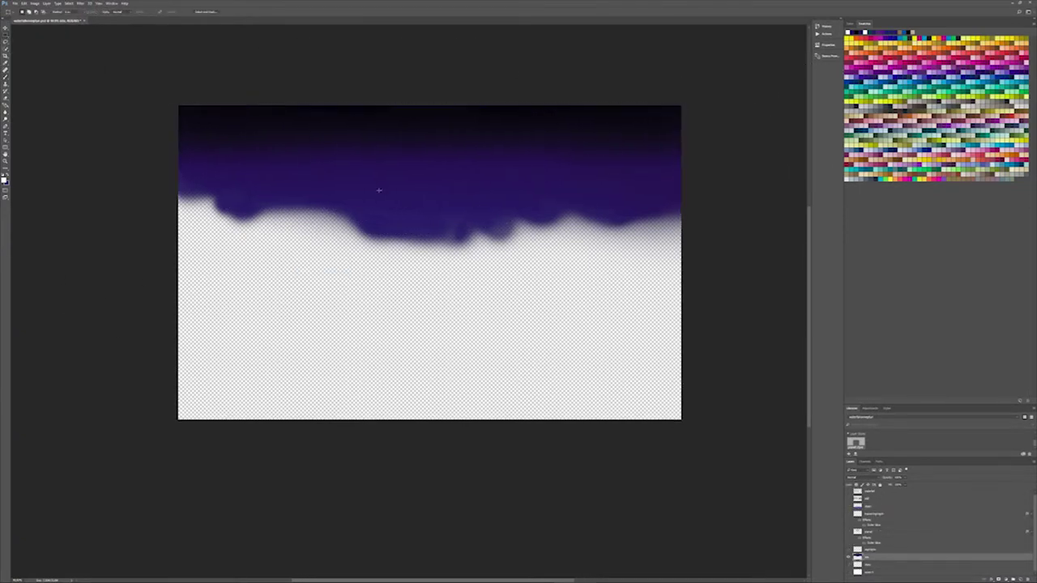
pyautogui.hotkey('ctrl', 'a')
pyautogui.hotkey('ctrl', 'e')
pyautogui.hotkey('ctrl', '-')
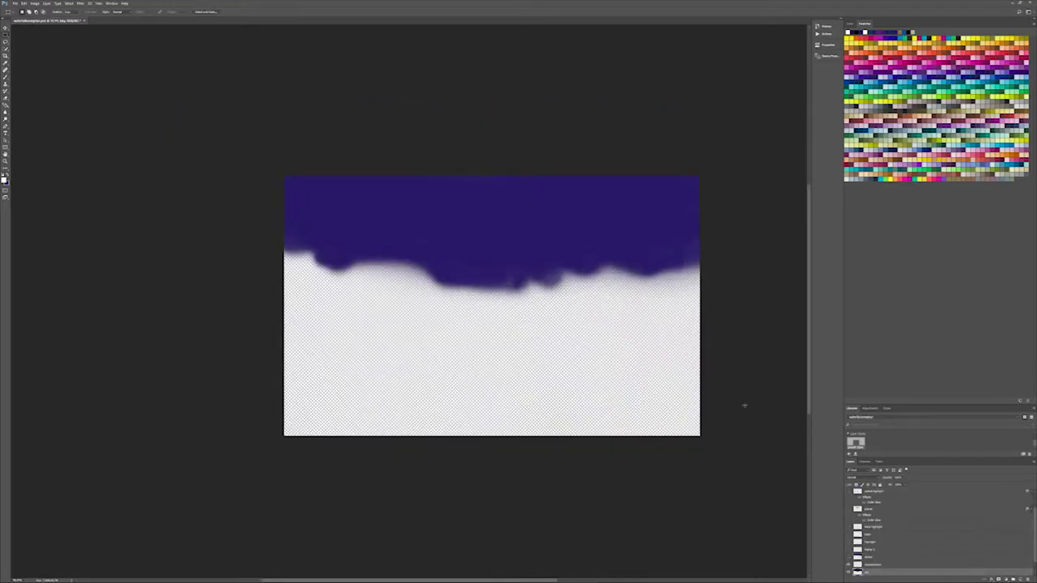
pyautogui.hotkey('alt', ']')
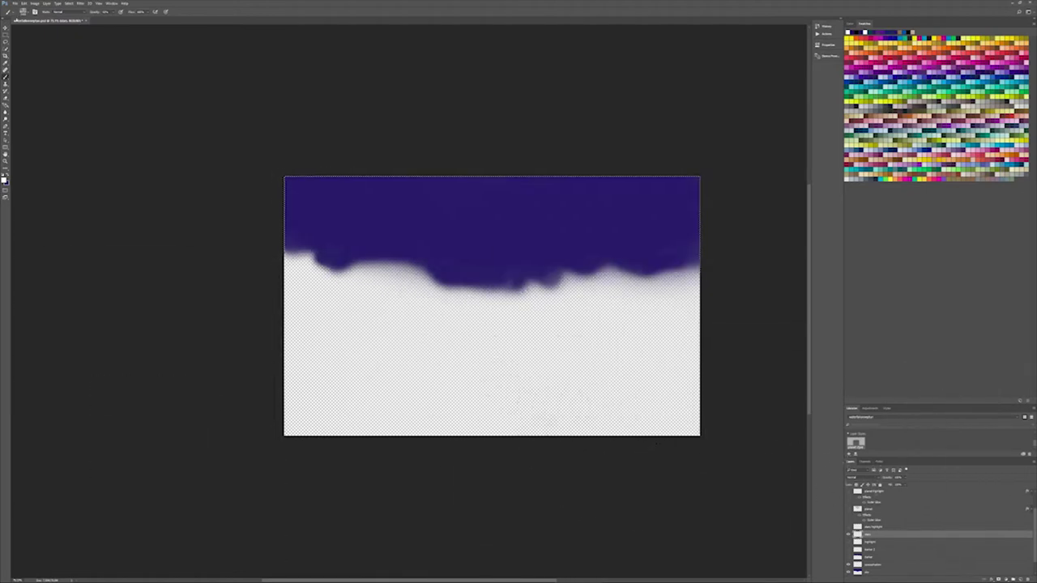
# Step: Confirm the renamed layer and choose a star brush preset
pyautogui.press('Return')
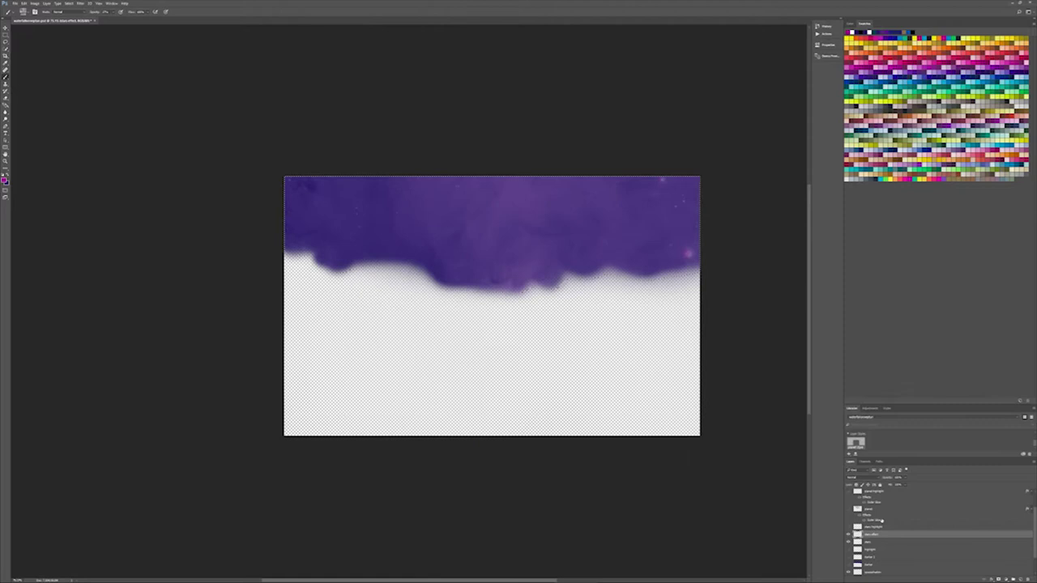
pyautogui.click(23, 12)
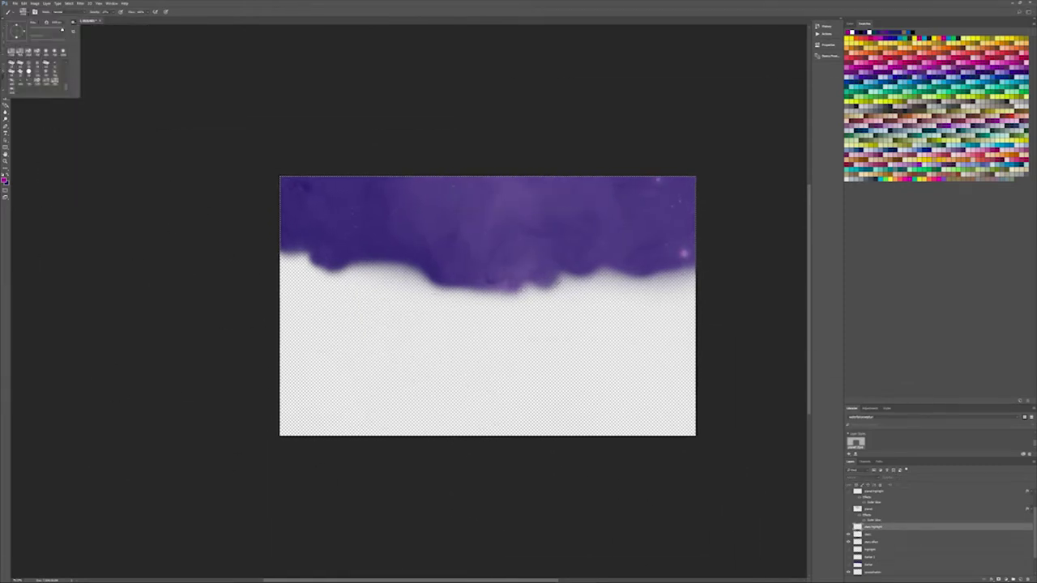
pyautogui.doubleClick(48, 81)
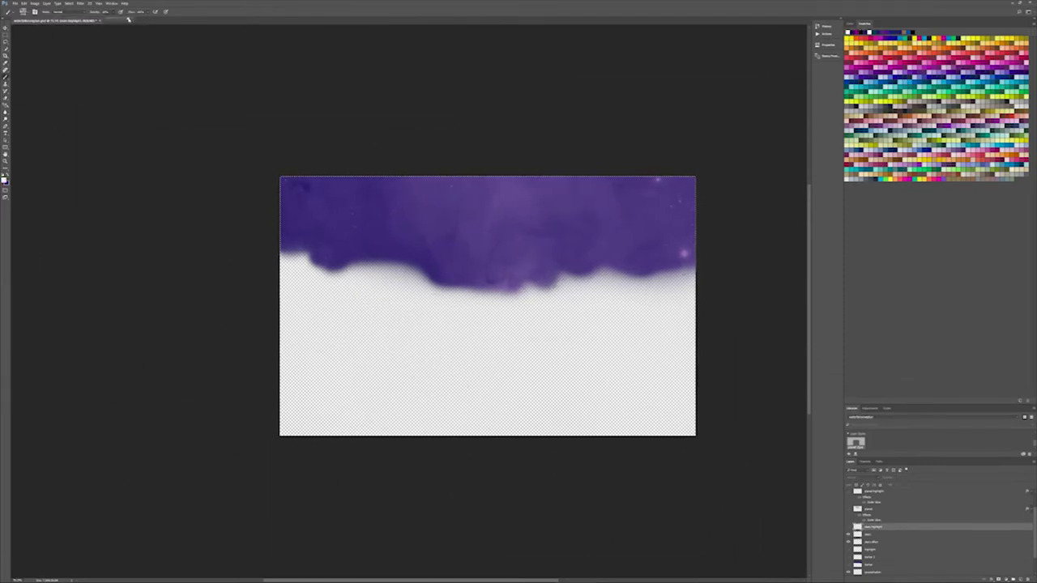
pyautogui.scroll(4, 228, 178)
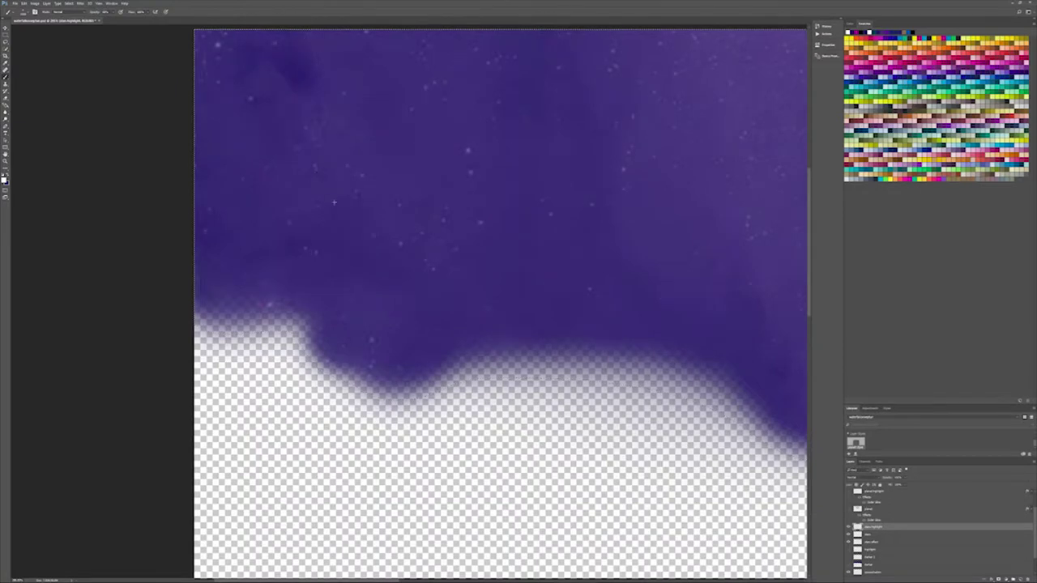
# Step: Stamp a bright sparkle star in the sky and pick another sparkle brush preset
pyautogui.click(24, 12)
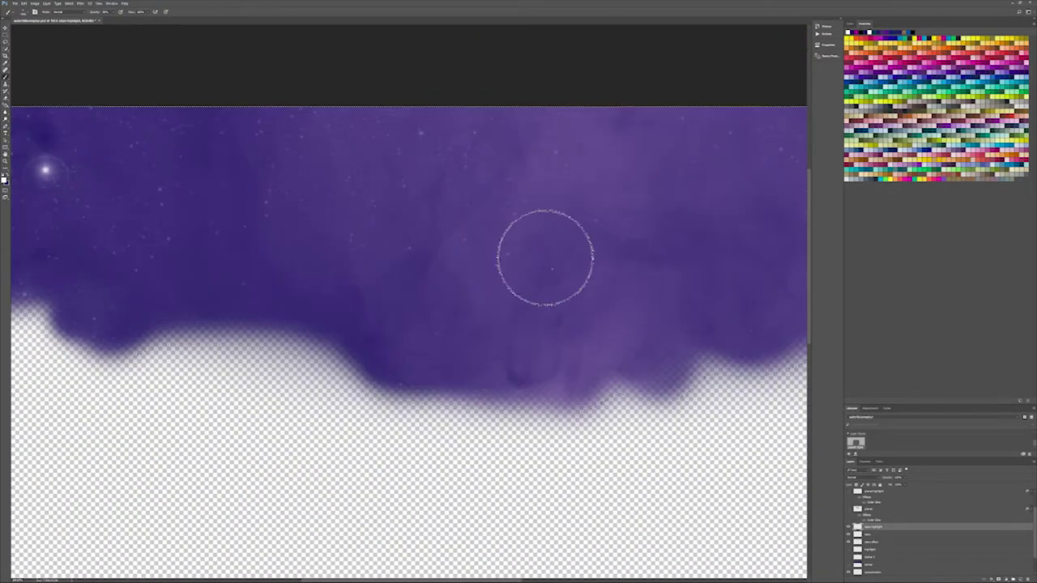
pyautogui.click(507, 256)
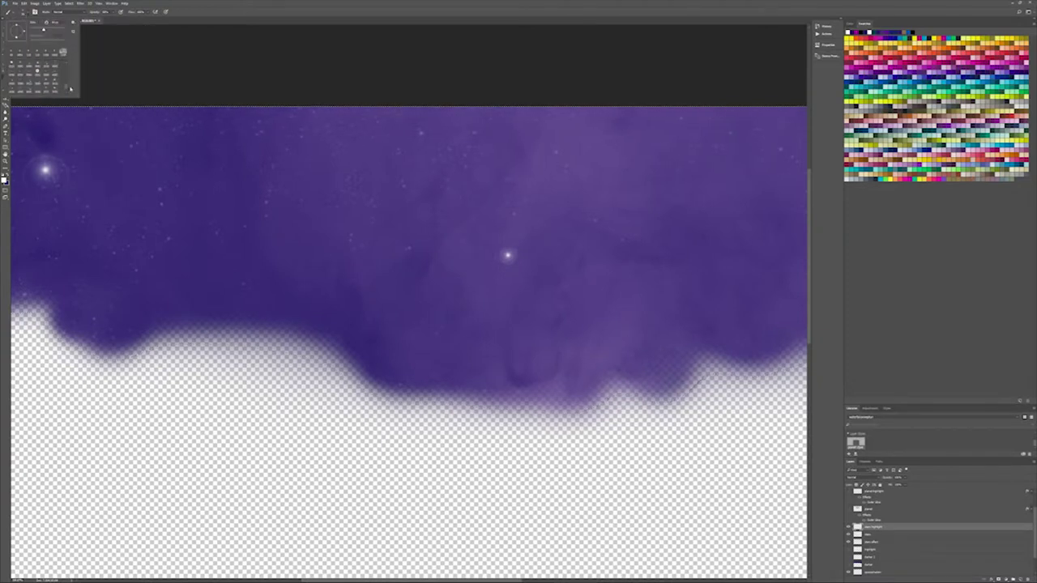
pyautogui.doubleClick(29, 78)
pyautogui.scroll(-1, 705, 303)
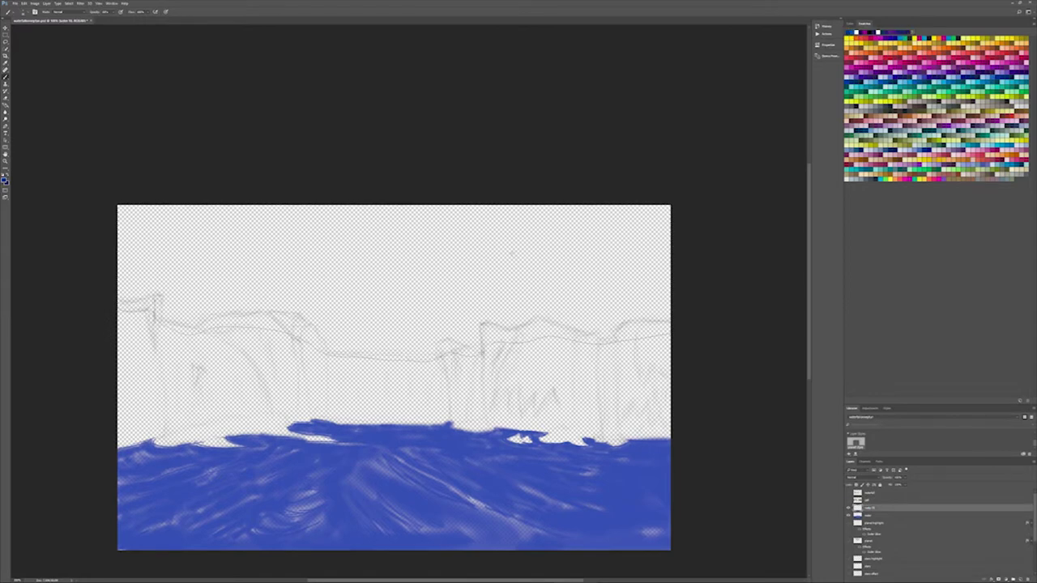
# Step: Paint dark-blue strokes across the water and show the moon layer again
pyautogui.click(18, 11)
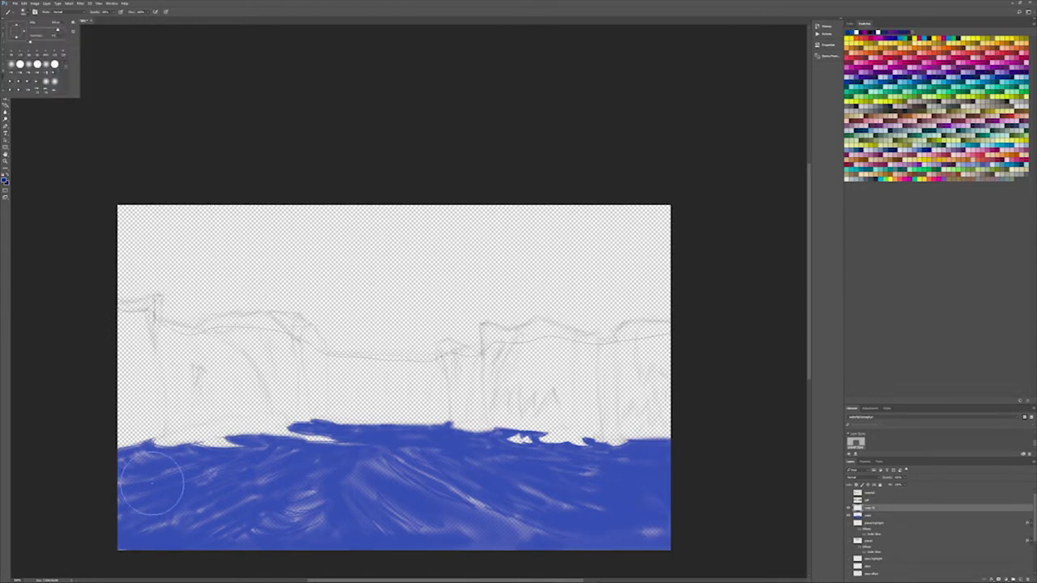
pyautogui.click(227, 461)
pyautogui.moveTo(227, 486)
pyautogui.mouseDown()
pyautogui.moveTo(301, 440)
pyautogui.moveTo(514, 456)
pyautogui.moveTo(648, 486)
pyautogui.mouseUp()
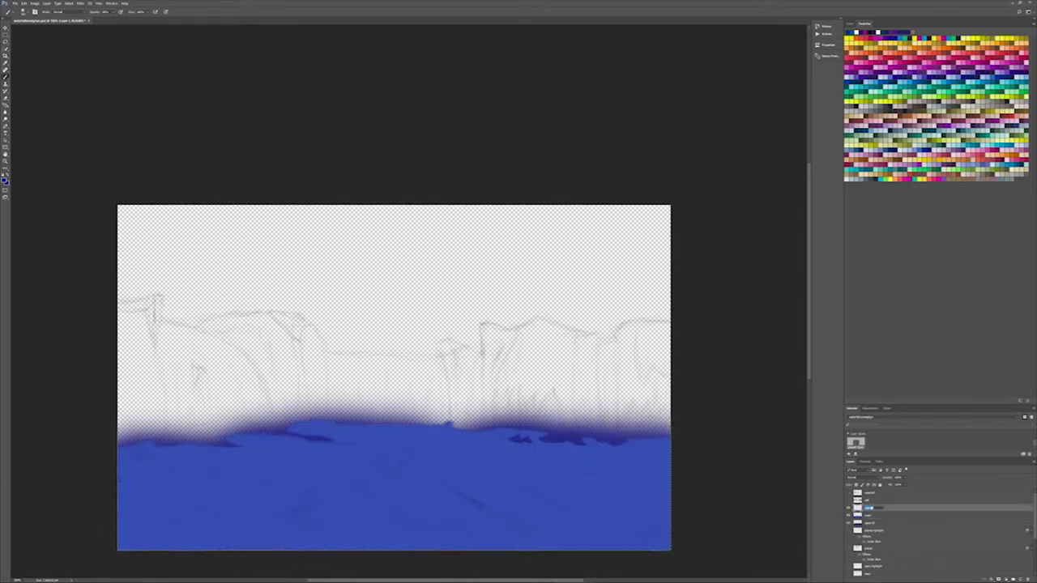
pyautogui.click(847, 508)
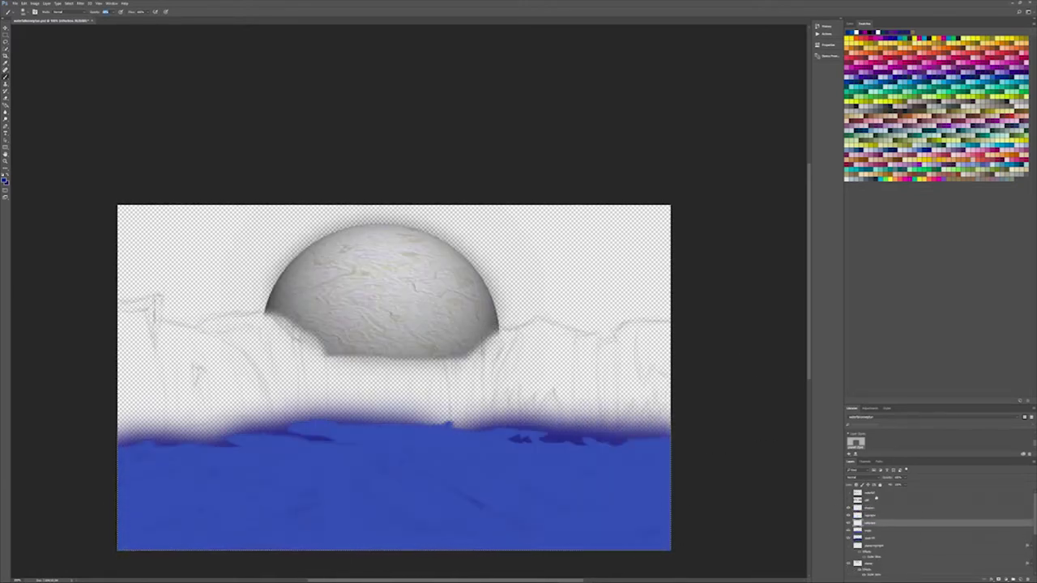
# Step: Make a vertically flipped moon copy and move it down into the water
pyautogui.hotkey('ctrl', 't')
pyautogui.rightClick(383, 301)
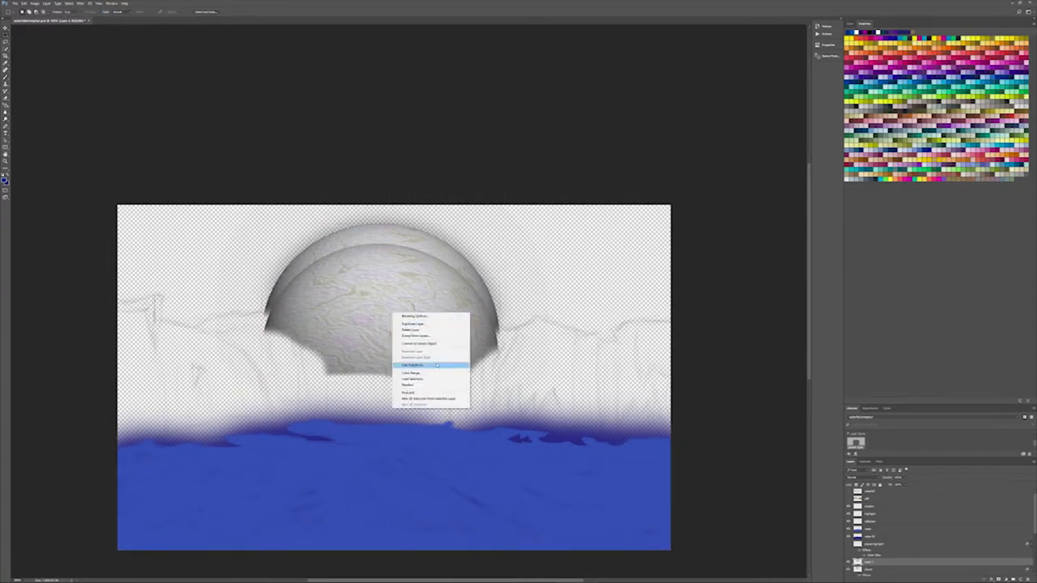
pyautogui.click(405, 385)
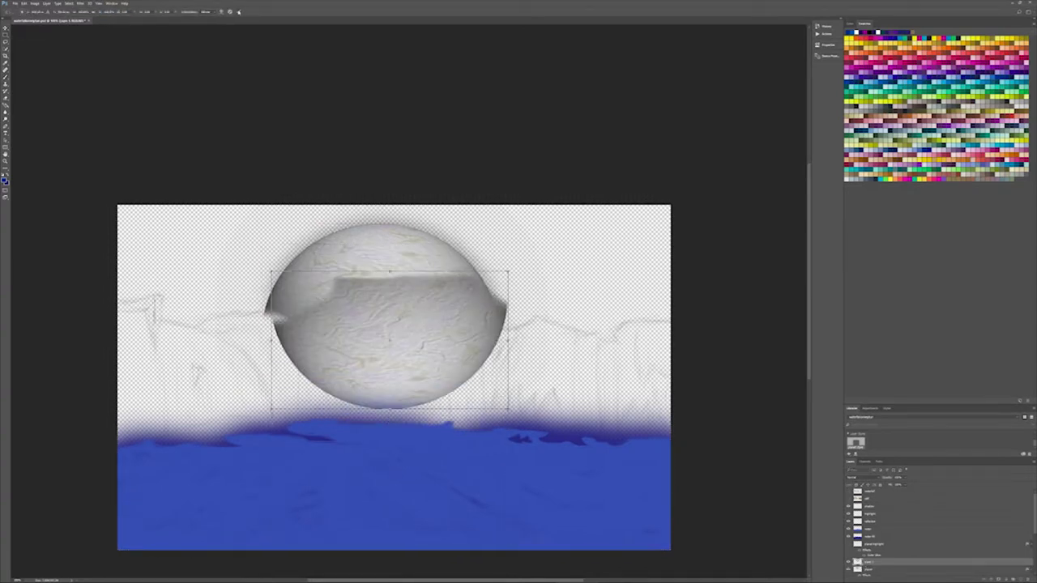
pyautogui.moveTo(438, 303); pyautogui.dragTo(438, 425)
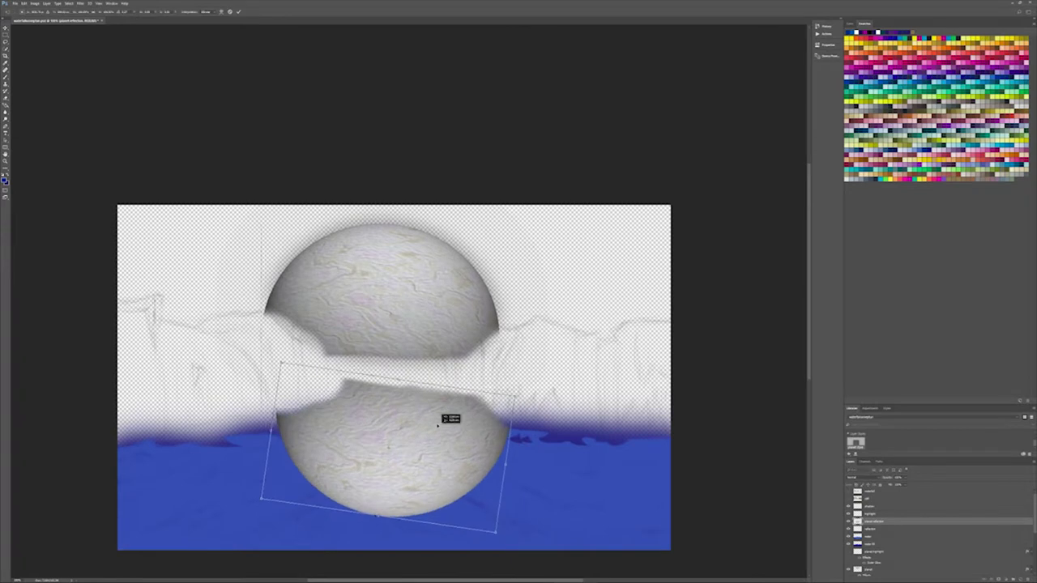
pyautogui.press('Return')
pyautogui.click(81, 3)
# Step: Apply Accented Edges to the reflection, fade it, and erase it above the waterline
pyautogui.click(166, 81)
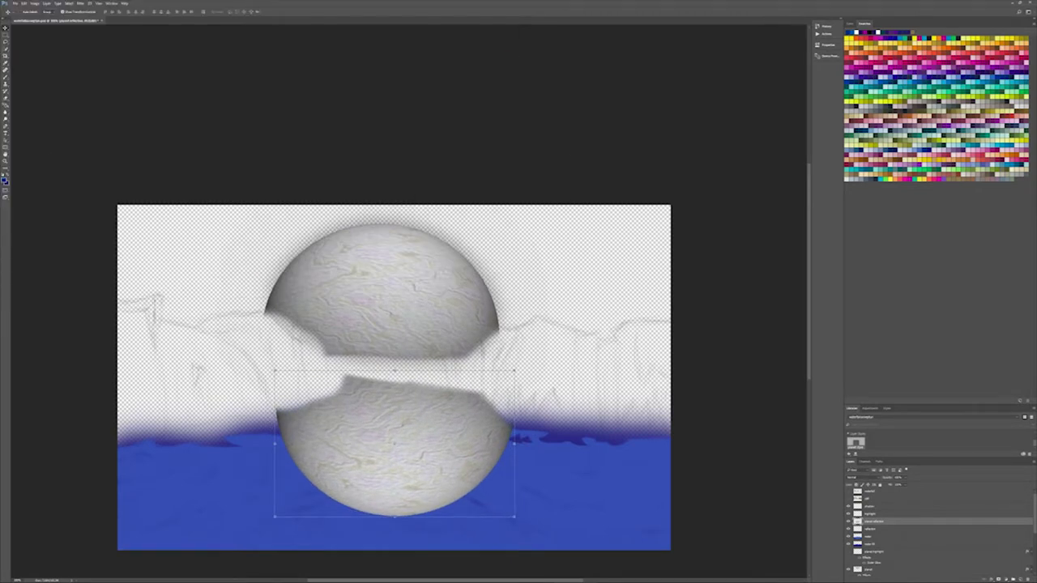
pyautogui.moveTo(388, 381); pyautogui.dragTo(347, 435)
pyautogui.press('5')
pyautogui.moveTo(279, 405); pyautogui.dragTo(502, 422)
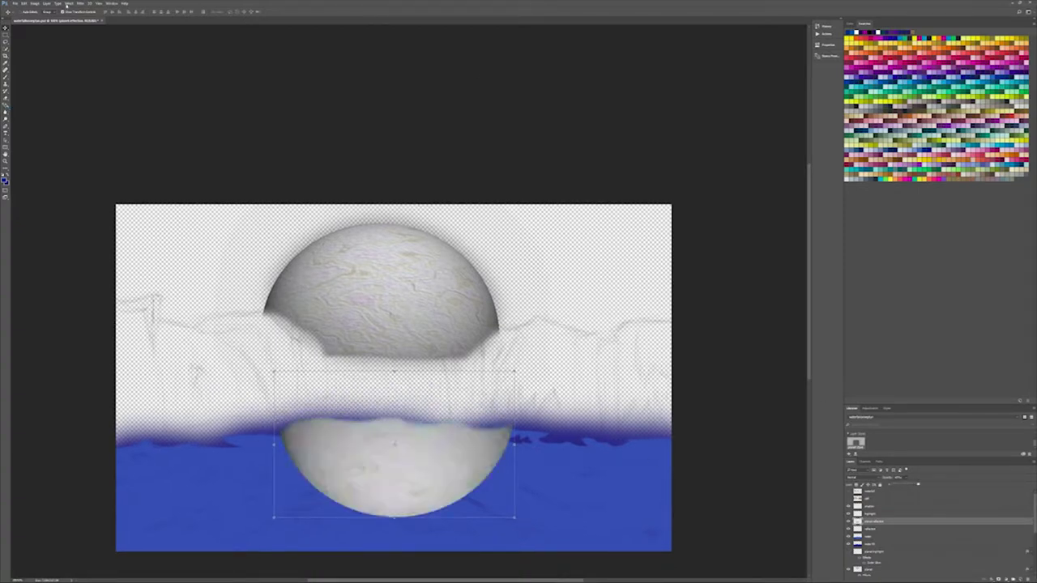
# Step: Tilt the canvas view and rotate the whole image 180°
pyautogui.press('r')
pyautogui.moveTo(519, 365); pyautogui.dragTo(527, 394)
pyautogui.scroll(-2, 397, 365)
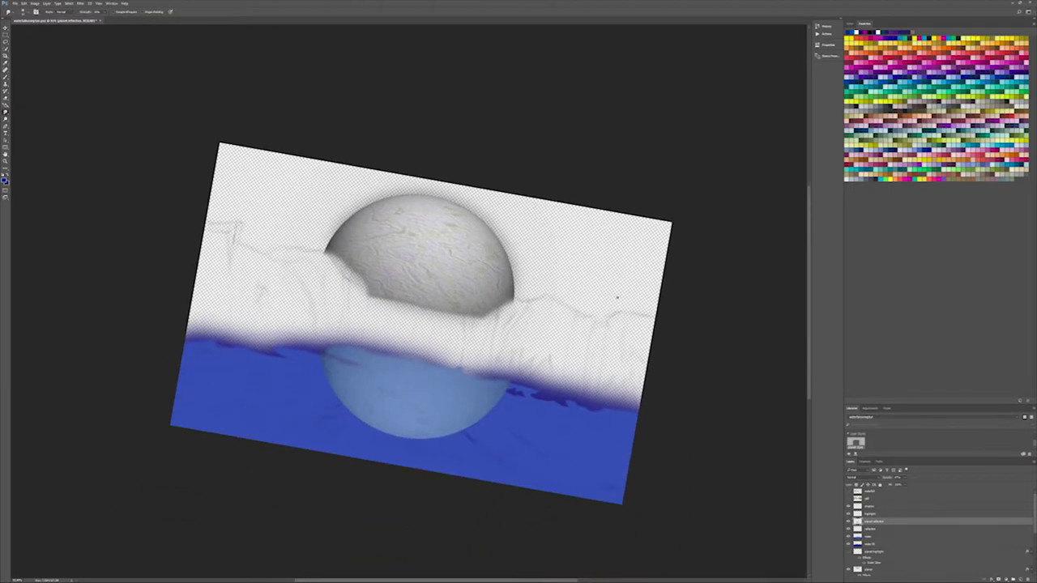
pyautogui.scroll(3, 371, 363)
pyautogui.scroll(3, 336, 373)
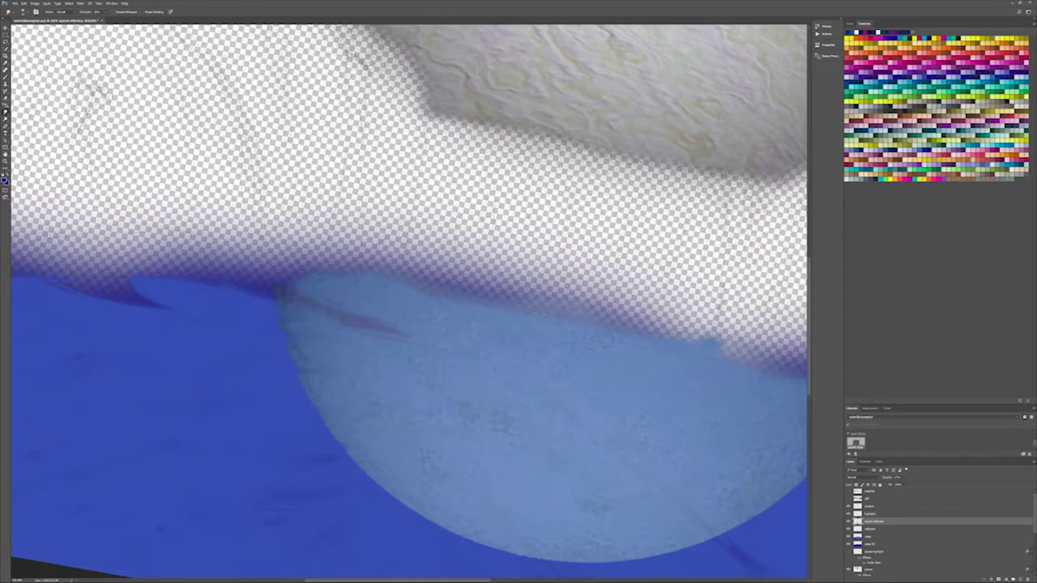
pyautogui.hscroll(3, 772, 480)
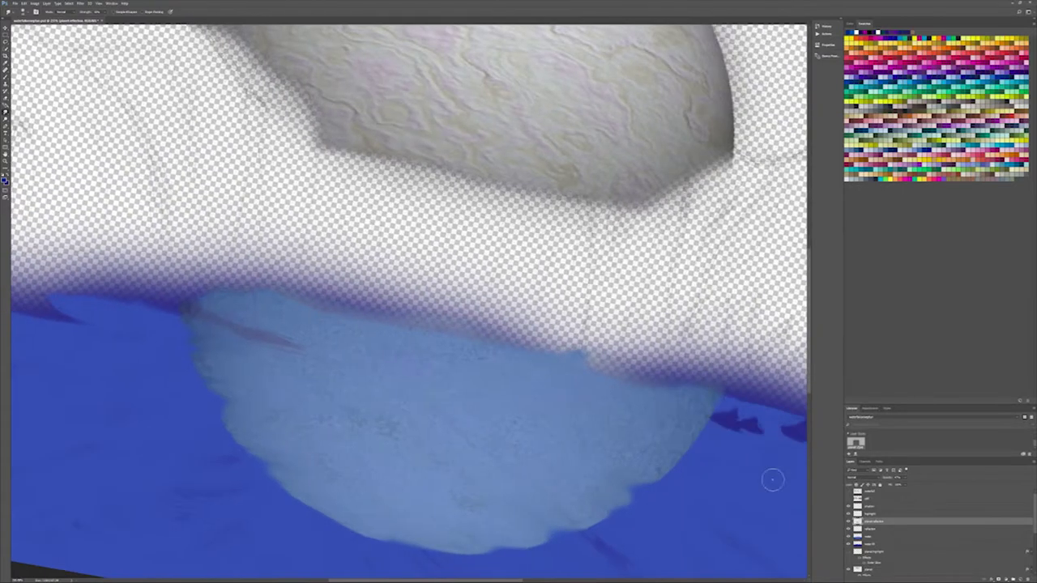
pyautogui.scroll(-5, 425, 349)
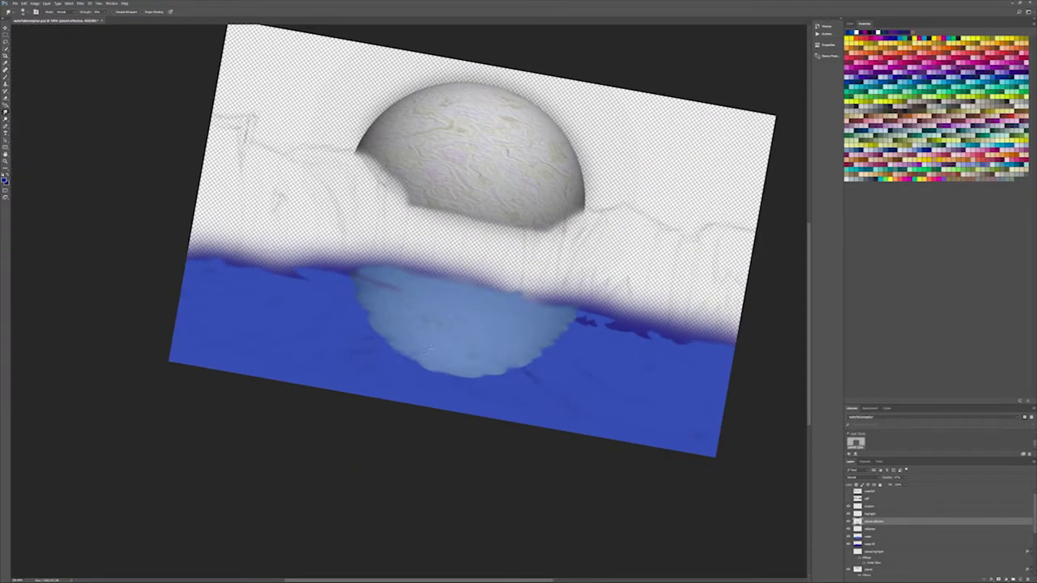
pyautogui.scroll(-2, 564, 327)
pyautogui.click(35, 4)
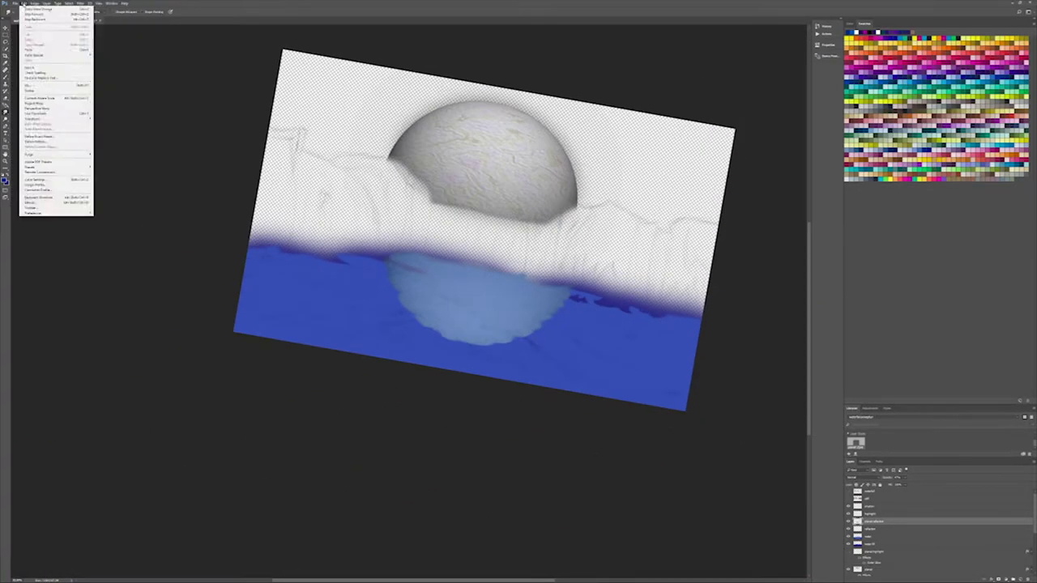
pyautogui.click(124, 53)
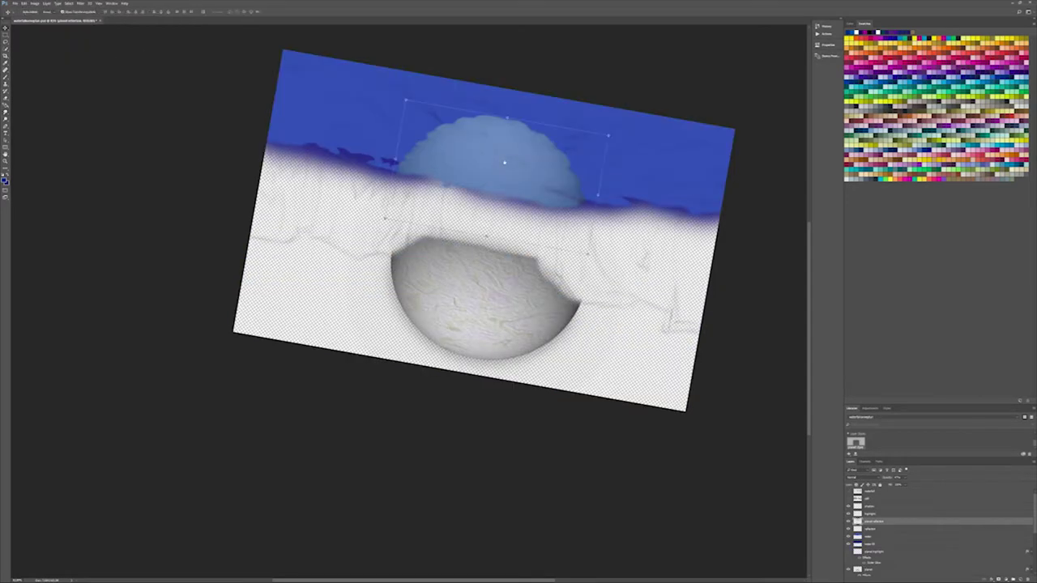
# Step: Feather the selected moon reflection and rotate the image back upright
pyautogui.click(497, 151)
pyautogui.rightClick(394, 101)
pyautogui.click(24, 4)
pyautogui.click(113, 68)
pyautogui.press('Return')
pyautogui.click(25, 3)
pyautogui.click(57, 68)
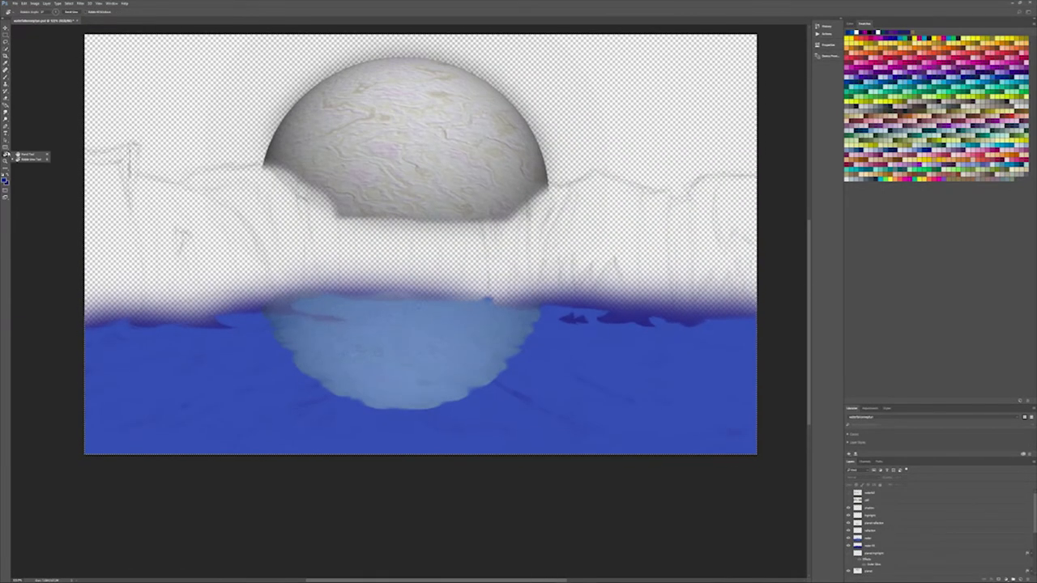
# Step: Select the water layer, hide the moon and its reflection, and reorder the water layers
pyautogui.click(882, 539)
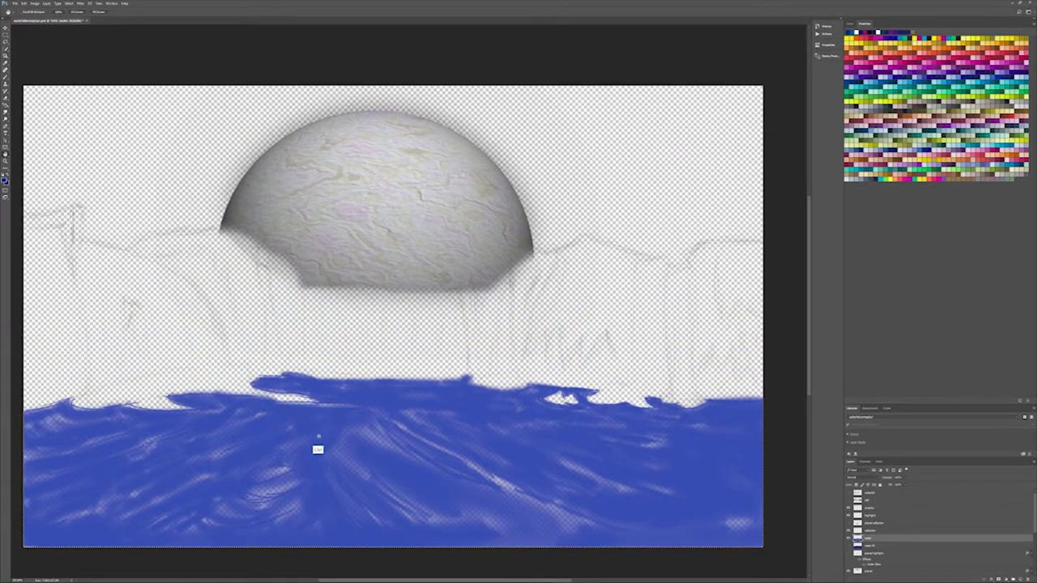
pyautogui.hotkey('ctrl', 'alt', 'f')
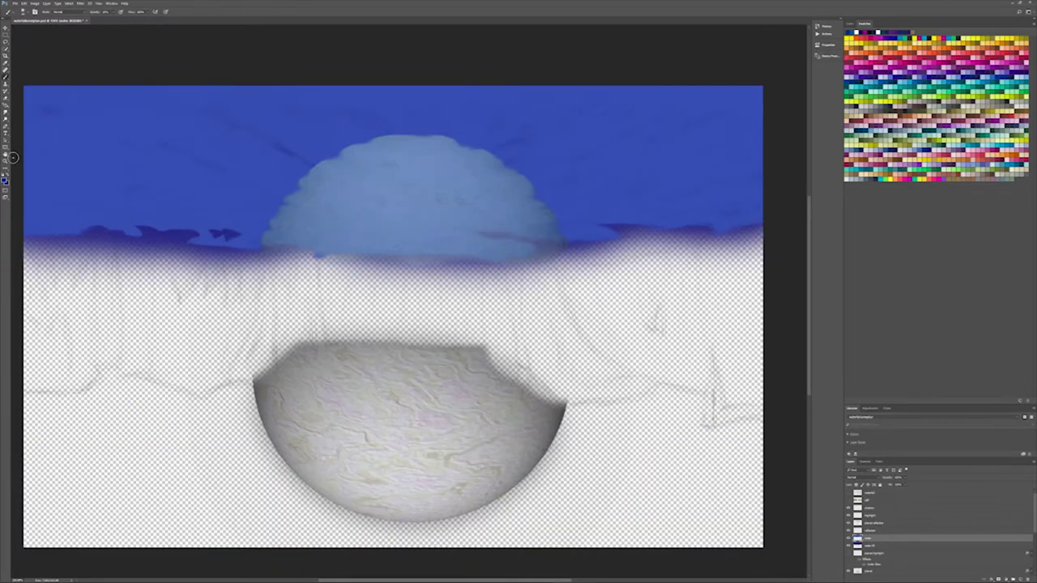
pyautogui.hotkey('ctrl', 'z')
pyautogui.click(882, 506)
pyautogui.click(891, 513)
pyautogui.moveTo(891, 514); pyautogui.dragTo(891, 517)
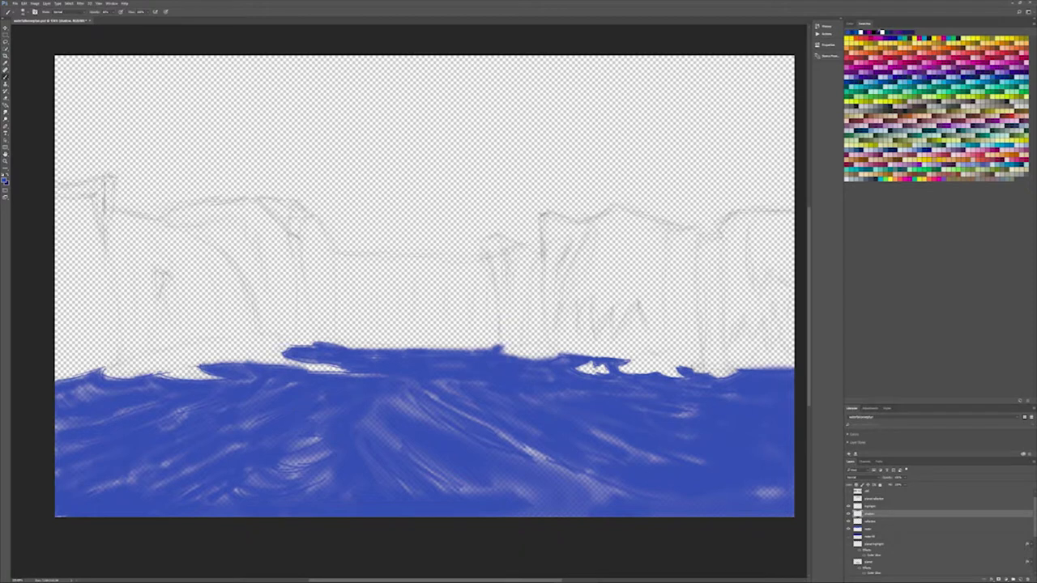
# Step: Paint a dark blue diagonal streak across the water and darken its left top edge
pyautogui.moveTo(412, 383); pyautogui.dragTo(559, 464)
pyautogui.moveTo(95, 372); pyautogui.dragTo(184, 374)
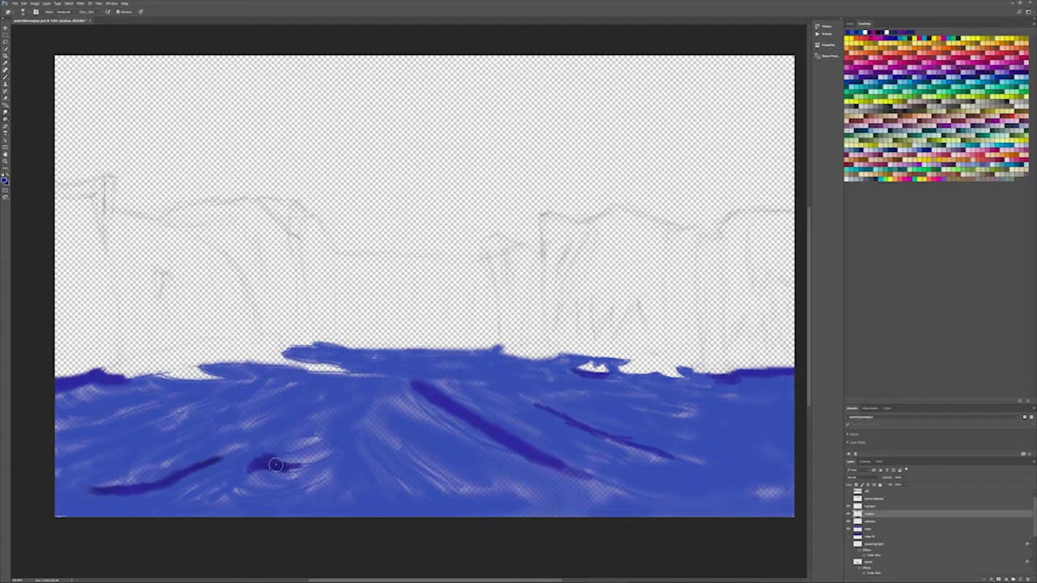
pyautogui.scroll(2, 671, 454)
pyautogui.scroll(2, 567, 430)
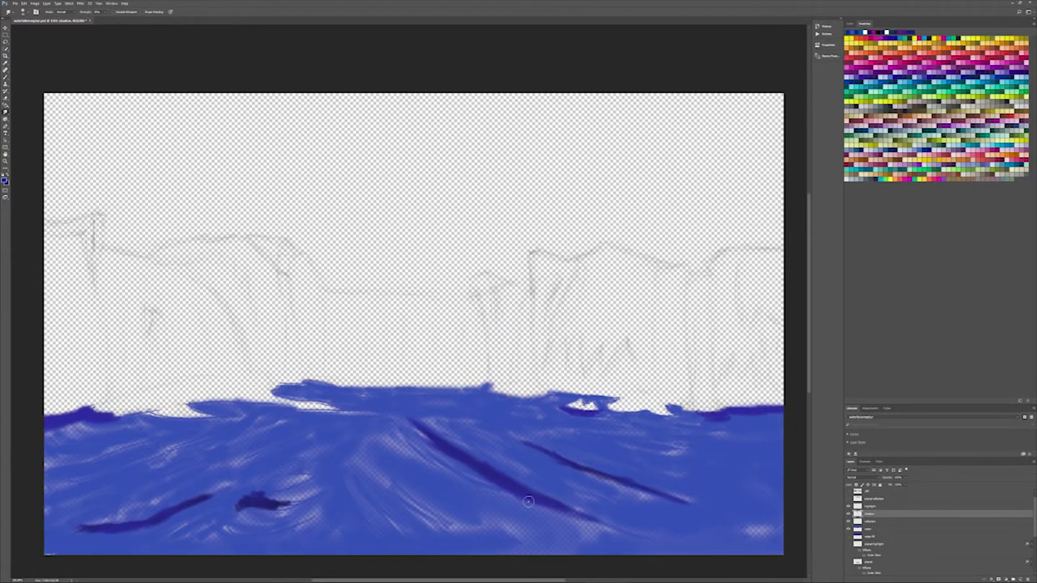
pyautogui.scroll(3, 506, 424)
pyautogui.scroll(-2, 670, 492)
pyautogui.scroll(-2, 567, 486)
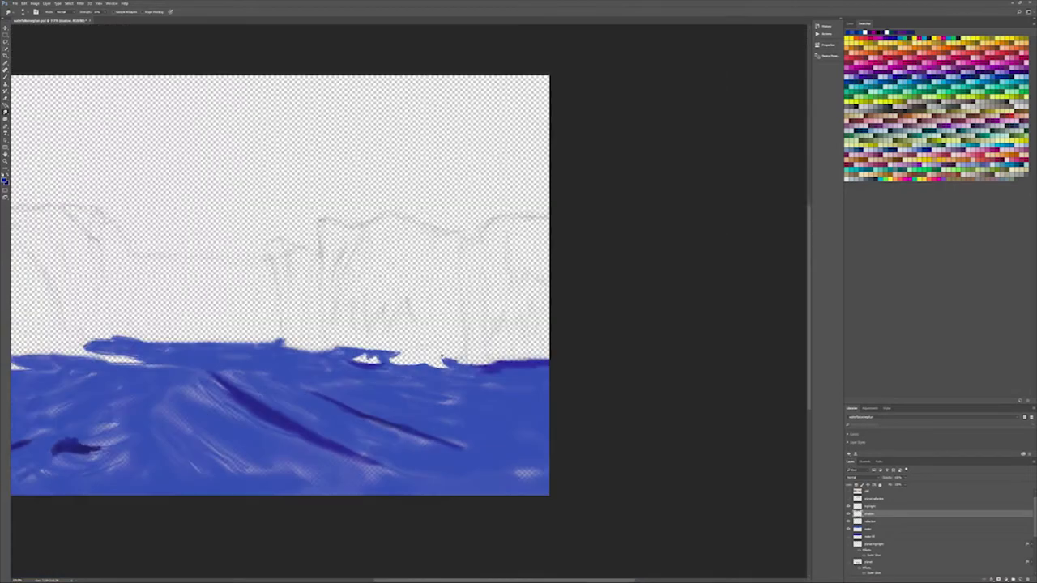
pyautogui.scroll(3, 427, 489)
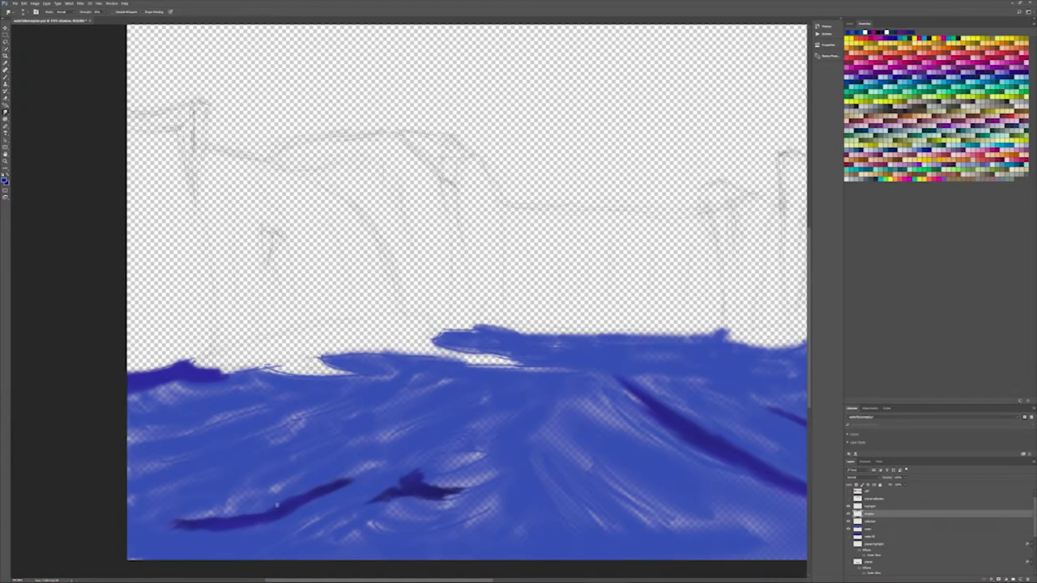
# Step: On the reflection layer, paint teal patches over the lower-left and middle water
pyautogui.hotkey('alt', '[')
pyautogui.moveTo(140, 525)
pyautogui.mouseDown()
pyautogui.moveTo(235, 454)
pyautogui.moveTo(315, 430)
pyautogui.mouseUp()
pyautogui.moveTo(551, 462); pyautogui.dragTo(648, 534)
pyautogui.scroll(-3, 616, 518)
pyautogui.scroll(1, 456, 394)
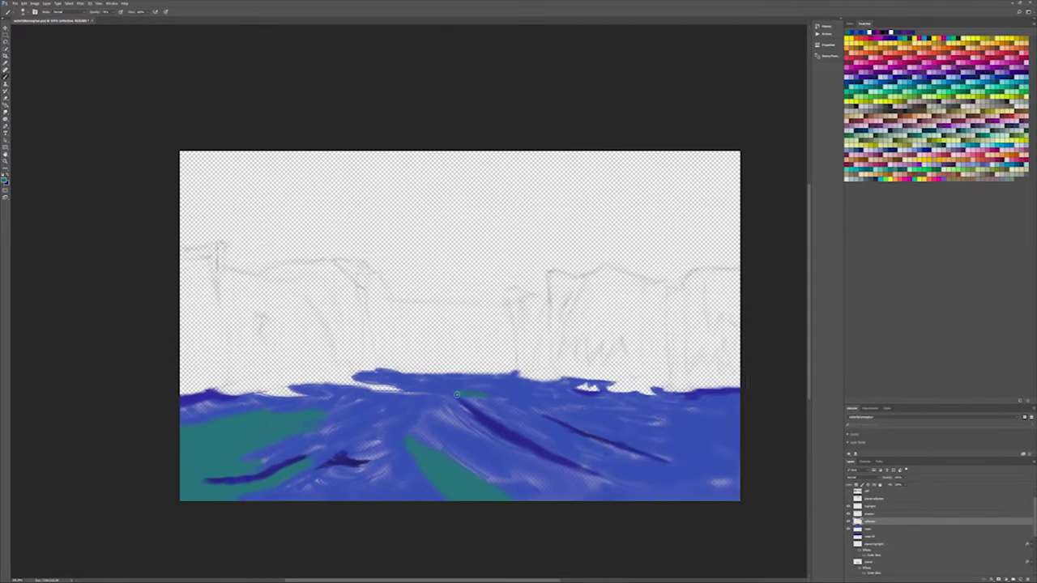
pyautogui.moveTo(456, 395); pyautogui.dragTo(494, 393)
# Step: Change the brush blend mode and paint a dark stroke across the left teal area
pyautogui.click(63, 12)
pyautogui.click(69, 92)
pyautogui.press('l')
pyautogui.scroll(3, 324, 453)
pyautogui.click(63, 11)
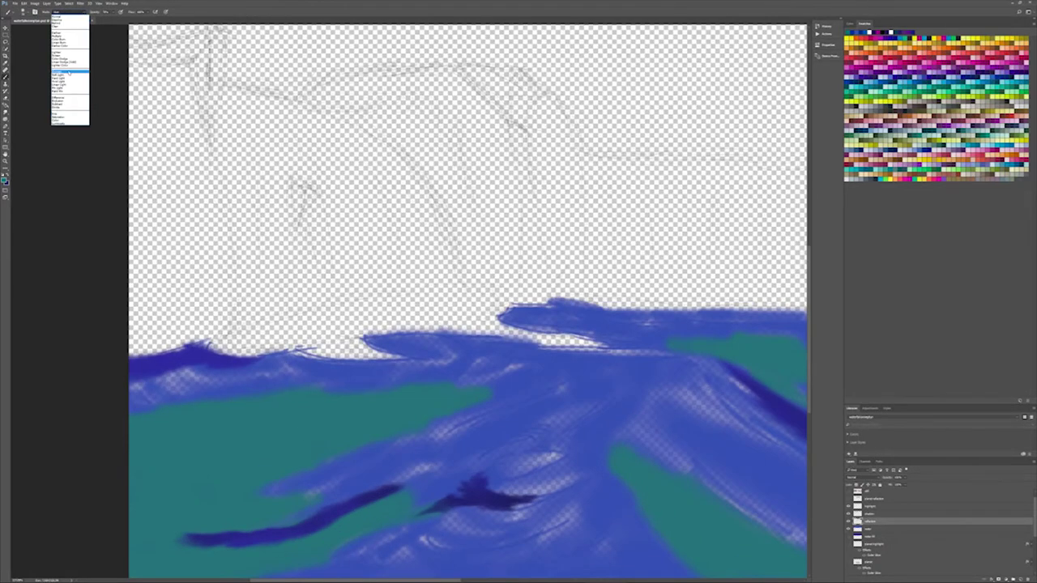
pyautogui.click(69, 72)
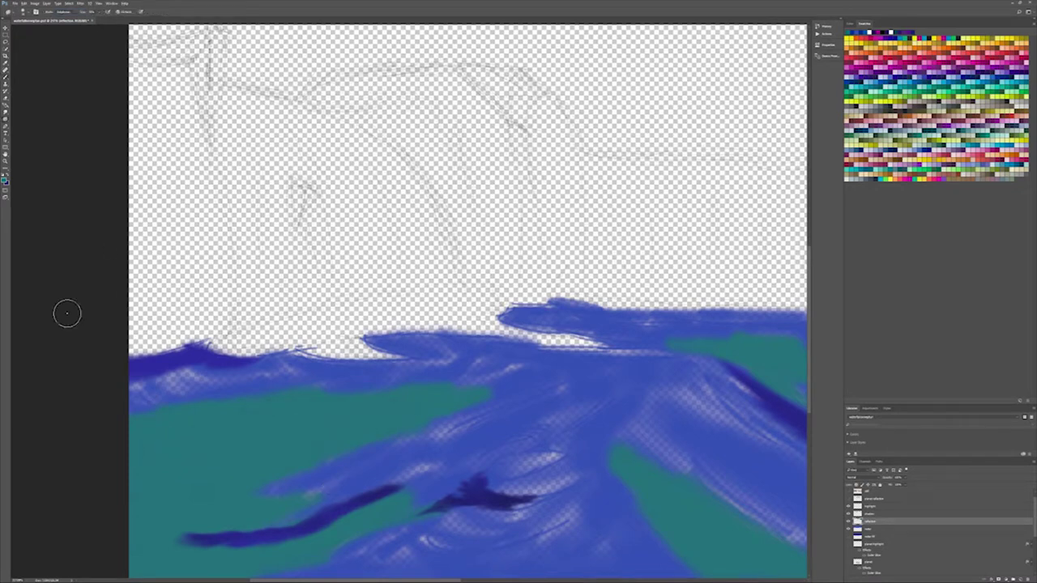
pyautogui.moveTo(133, 450); pyautogui.dragTo(416, 405)
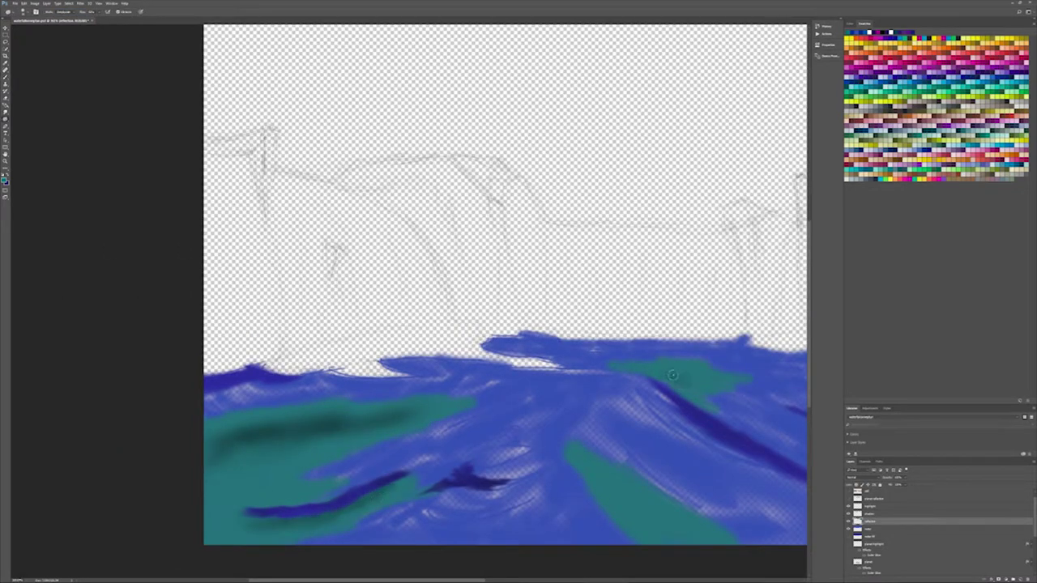
pyautogui.hotkey('ctrl', '0')
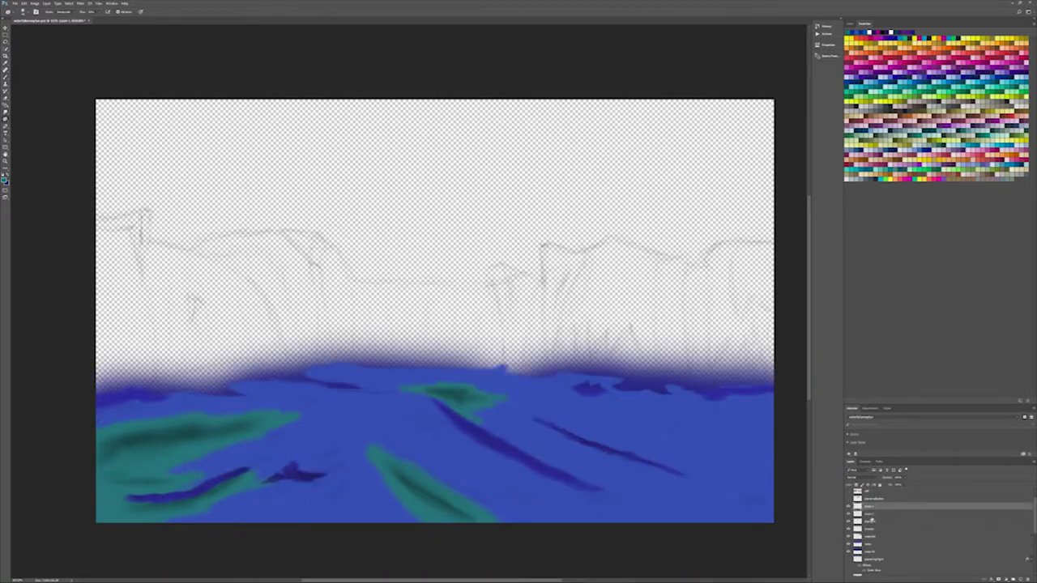
# Step: On the highlight layer, paint light-blue strokes on the lower-right water and horizon mist
pyautogui.click(870, 521)
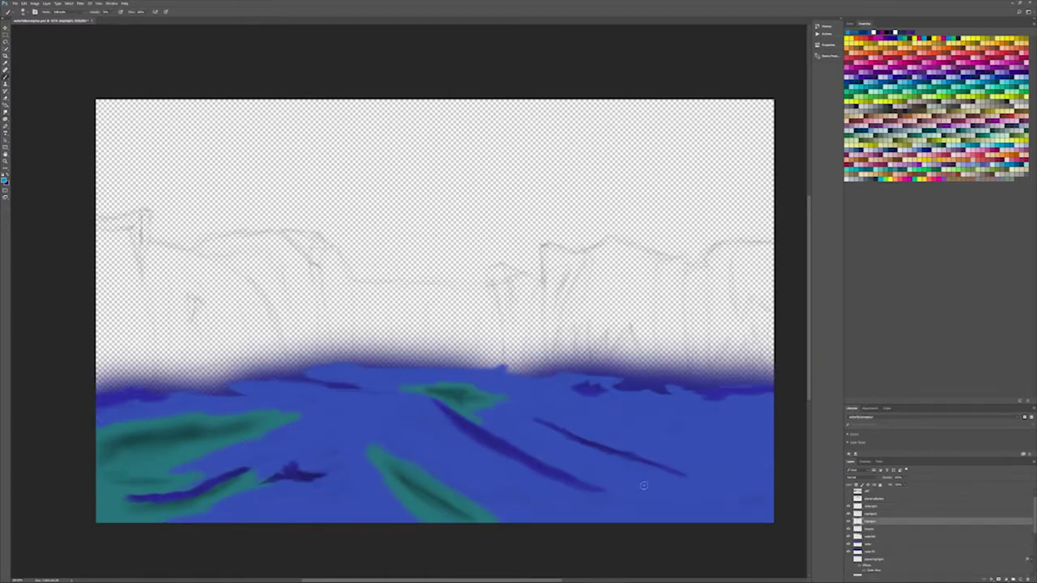
pyautogui.moveTo(644, 485); pyautogui.dragTo(519, 426)
pyautogui.moveTo(599, 457); pyautogui.dragTo(762, 522)
pyautogui.moveTo(615, 430); pyautogui.dragTo(746, 478)
pyautogui.moveTo(681, 462); pyautogui.dragTo(754, 511)
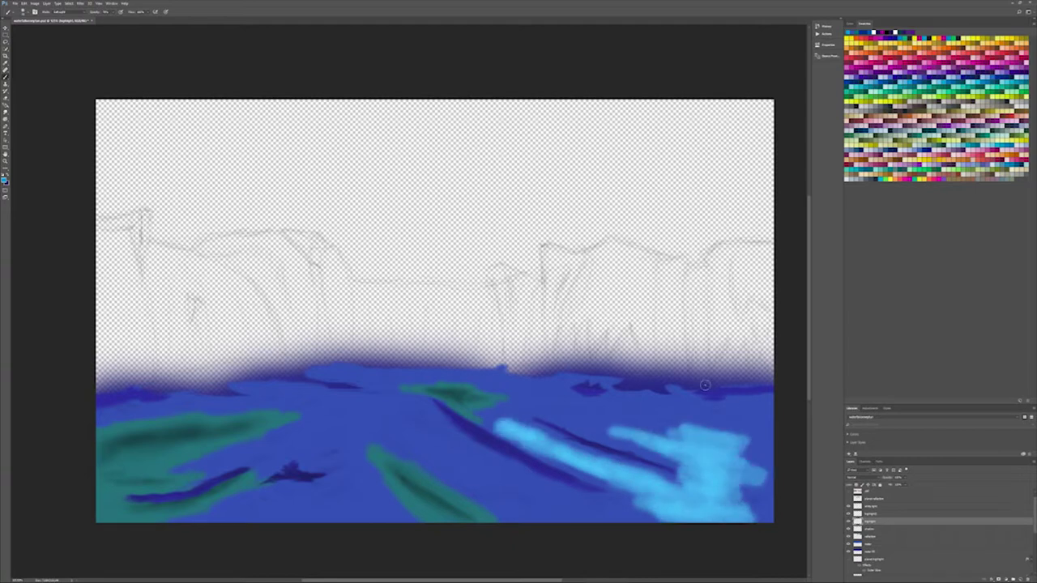
pyautogui.moveTo(681, 389); pyautogui.dragTo(753, 391)
pyautogui.moveTo(114, 393); pyautogui.dragTo(291, 377)
pyautogui.moveTo(235, 396)
pyautogui.mouseDown()
pyautogui.moveTo(364, 372)
pyautogui.moveTo(543, 376)
pyautogui.moveTo(615, 409)
pyautogui.mouseUp()
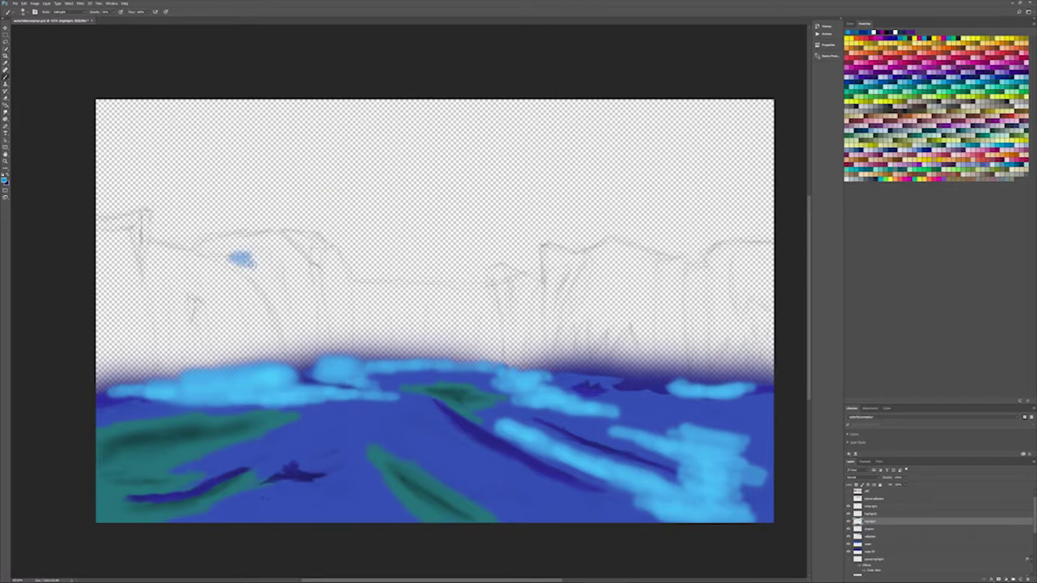
pyautogui.moveTo(241, 260); pyautogui.dragTo(278, 319)
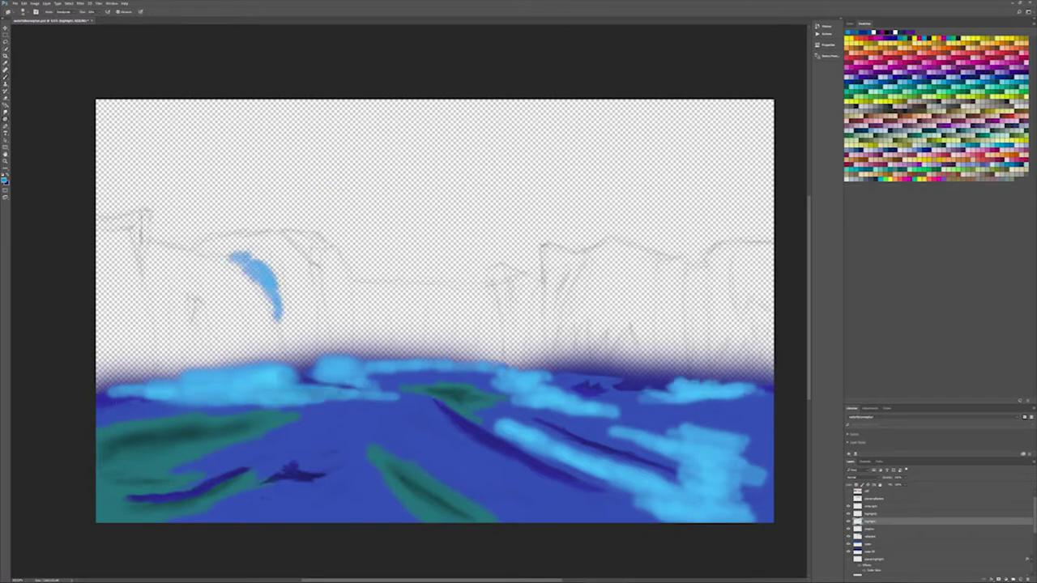
pyautogui.moveTo(705, 474); pyautogui.dragTo(729, 502)
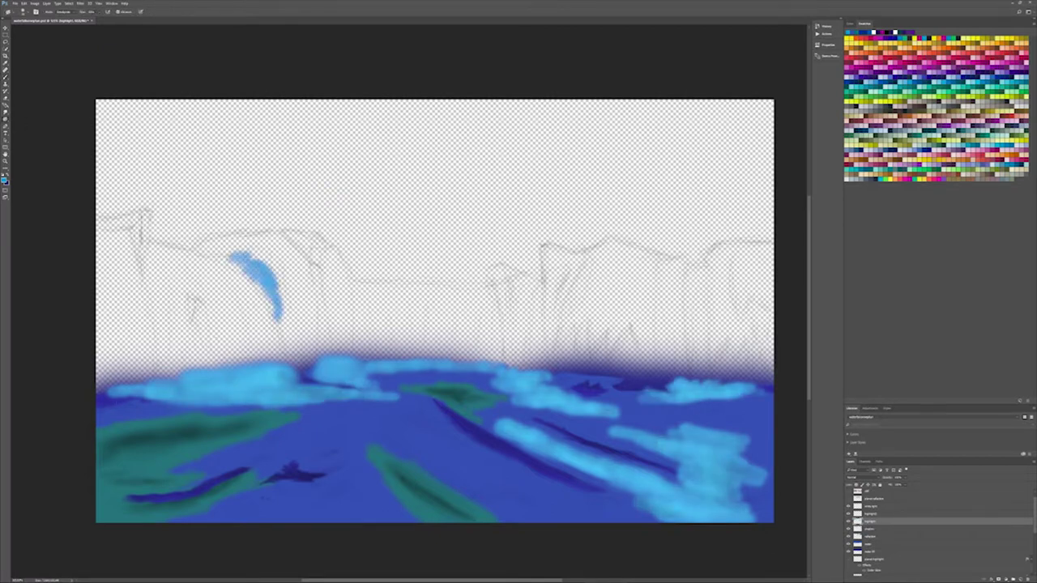
# Step: On the layer above, add light cyan highlights along the lower-right streak and horizon band
pyautogui.click(871, 514)
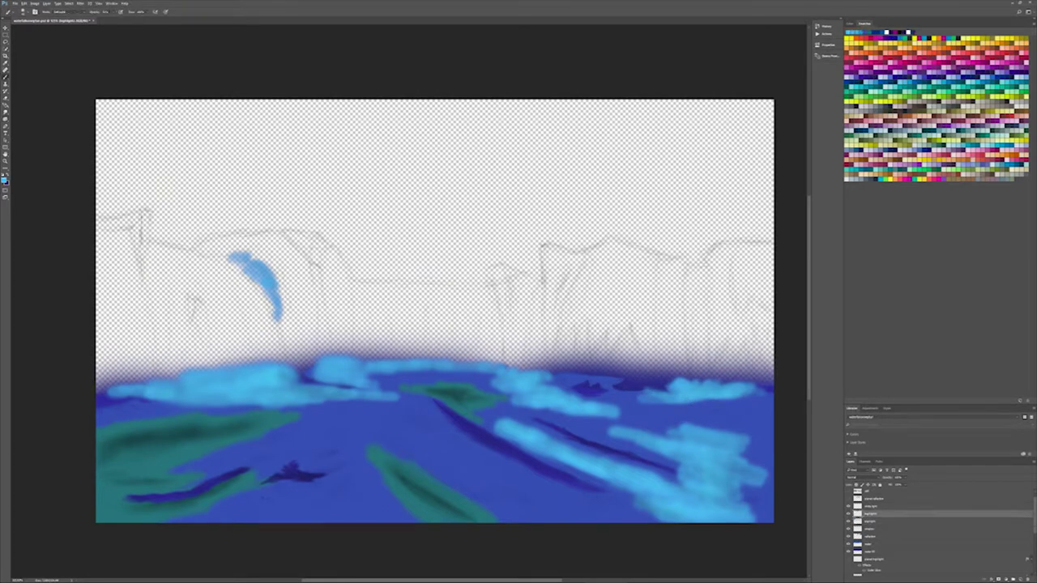
pyautogui.moveTo(661, 441); pyautogui.dragTo(744, 473)
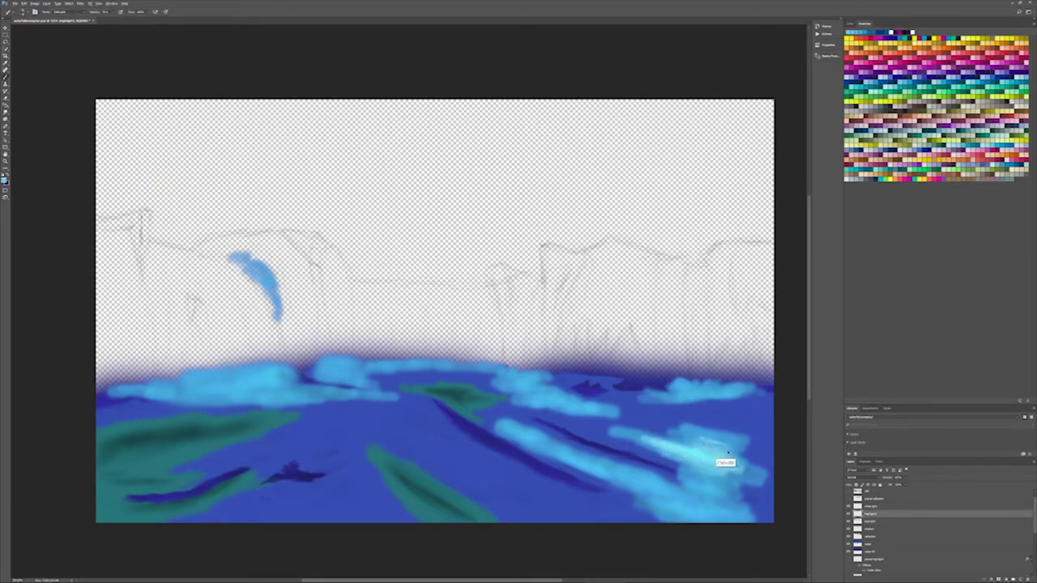
pyautogui.moveTo(498, 425); pyautogui.dragTo(737, 518)
pyautogui.moveTo(129, 393)
pyautogui.mouseDown()
pyautogui.moveTo(243, 377)
pyautogui.moveTo(332, 391)
pyautogui.moveTo(357, 371)
pyautogui.moveTo(599, 409)
pyautogui.mouseUp()
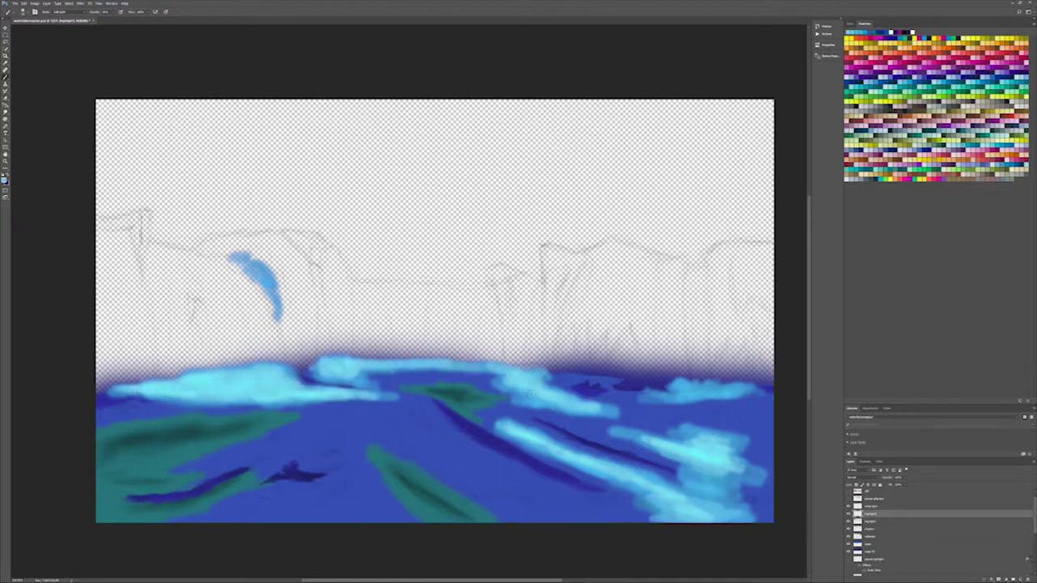
pyautogui.moveTo(673, 396); pyautogui.dragTo(712, 392)
pyautogui.moveTo(428, 427); pyautogui.dragTo(366, 428)
pyautogui.hotkey('ctrl', 'z')
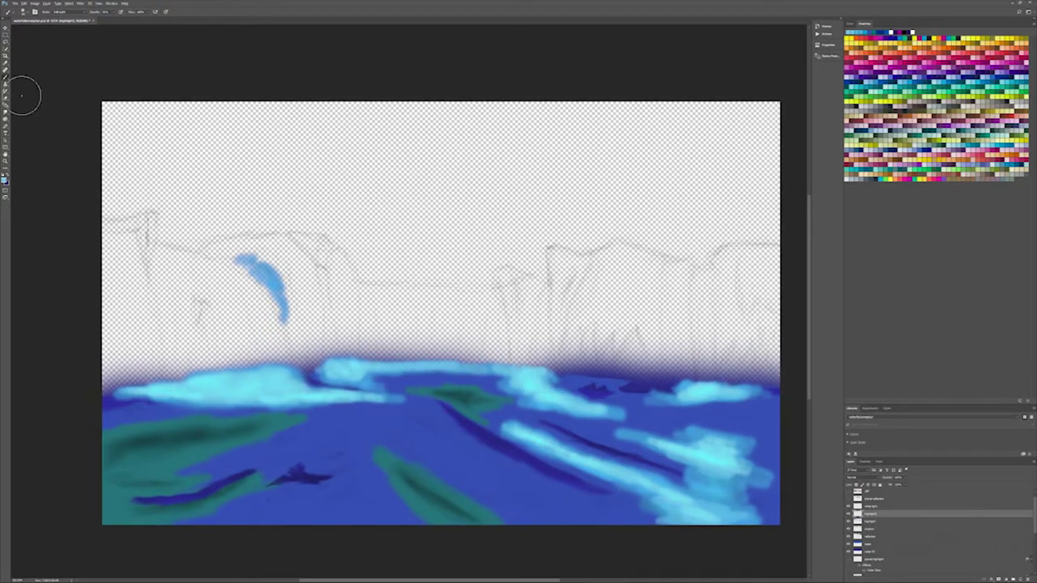
# Step: Blend the lower-right cyan strokes and the bottom green streak into the water
pyautogui.moveTo(648, 518); pyautogui.dragTo(527, 430)
pyautogui.moveTo(583, 454); pyautogui.dragTo(737, 462)
pyautogui.moveTo(616, 441); pyautogui.dragTo(758, 474)
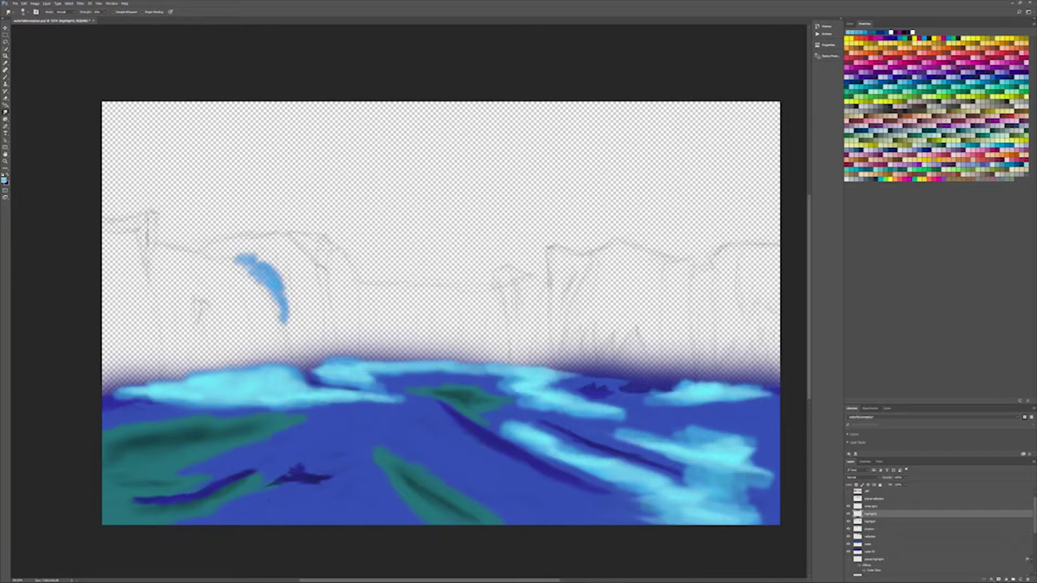
pyautogui.click(63, 12)
pyautogui.click(106, 49)
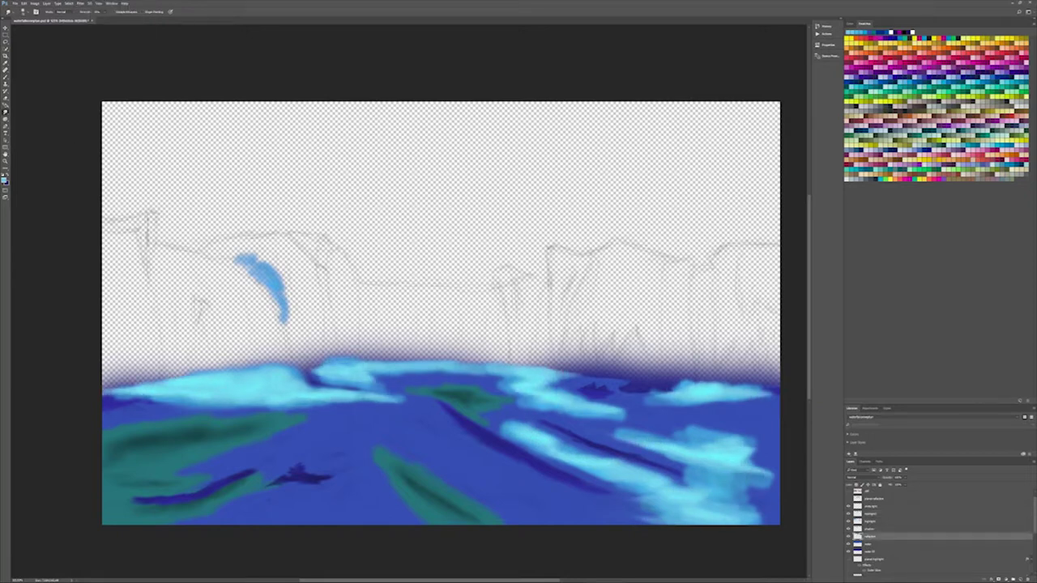
pyautogui.moveTo(397, 476); pyautogui.dragTo(470, 519)
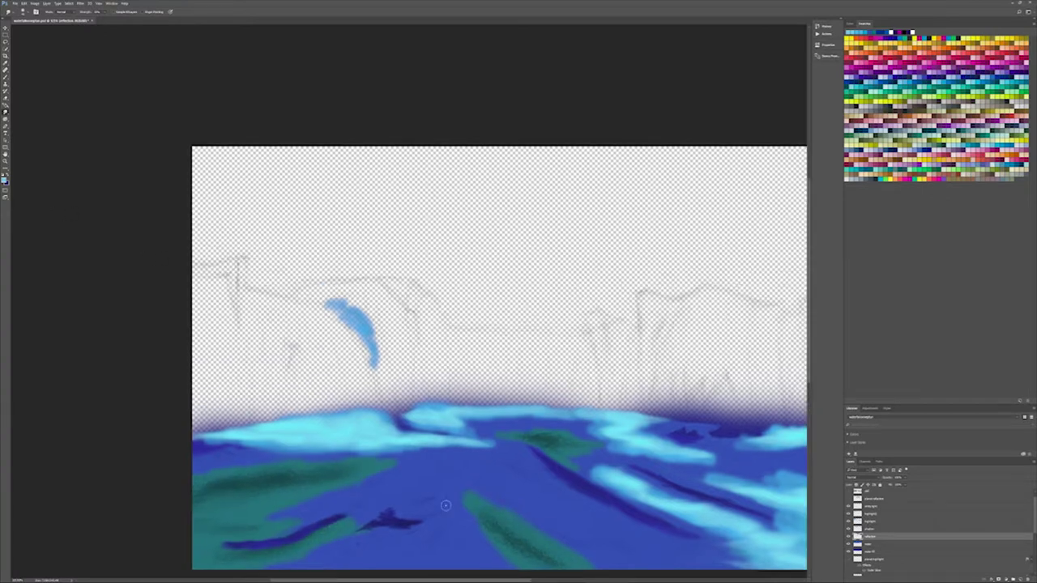
pyautogui.moveTo(120, 438); pyautogui.dragTo(326, 467)
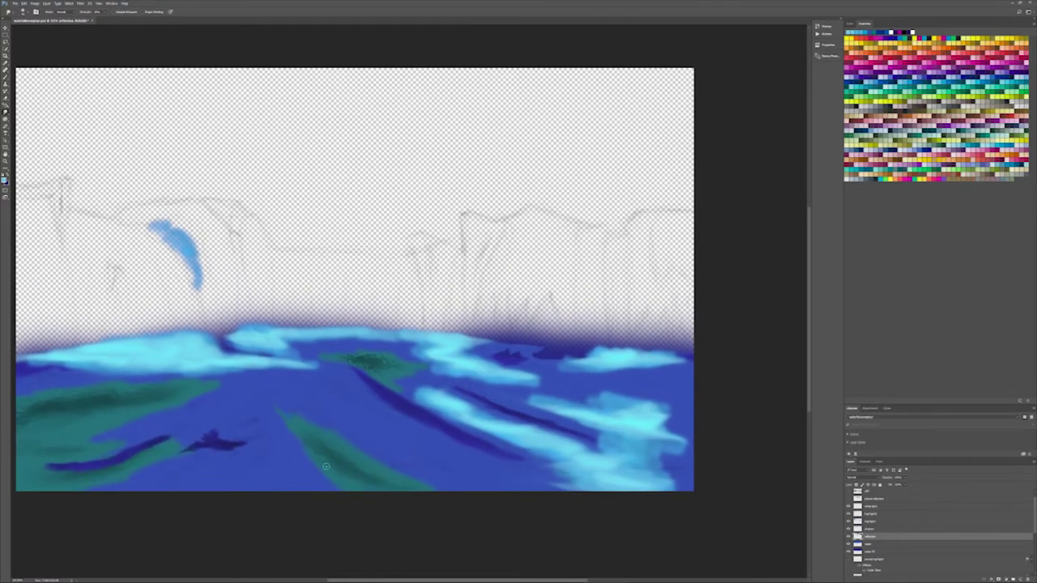
pyautogui.hotkey('ctrl', '-')
pyautogui.hotkey('alt', ']')
pyautogui.hotkey('alt', ']')
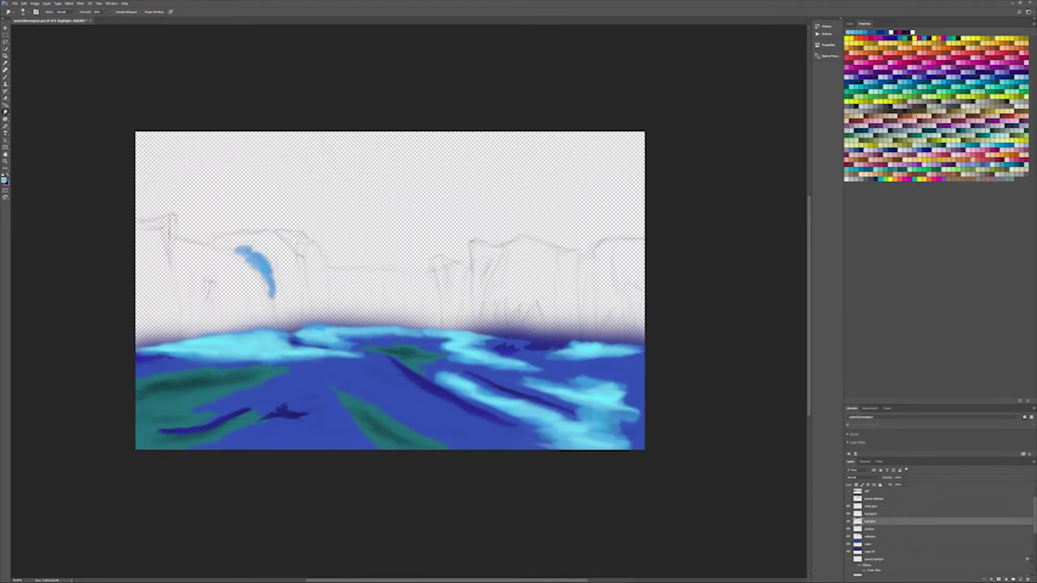
pyautogui.hotkey('alt', '[')
pyautogui.hotkey('alt', '[')
pyautogui.hotkey('alt', '[')
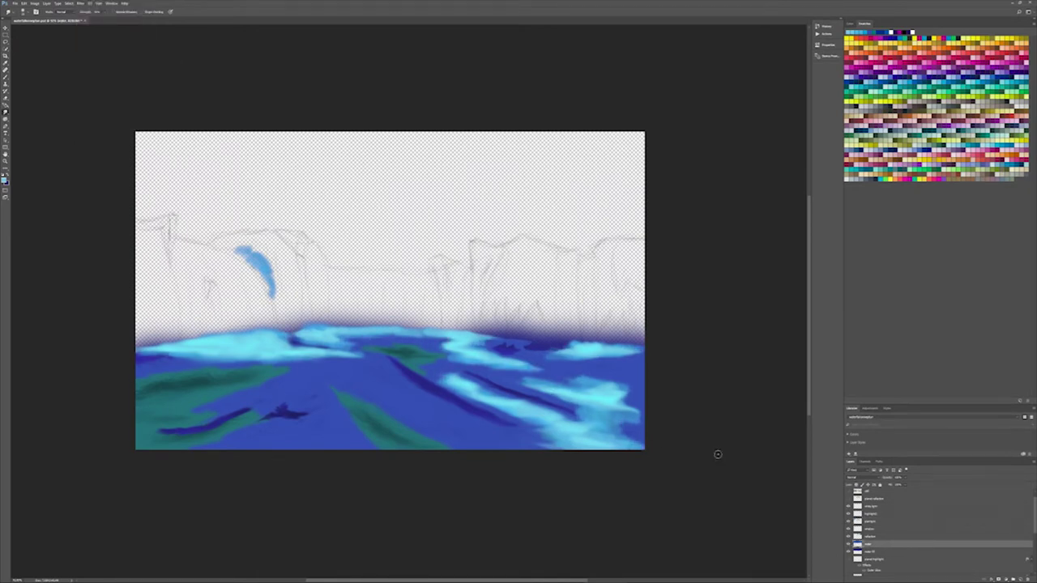
pyautogui.hotkey('alt', '[')
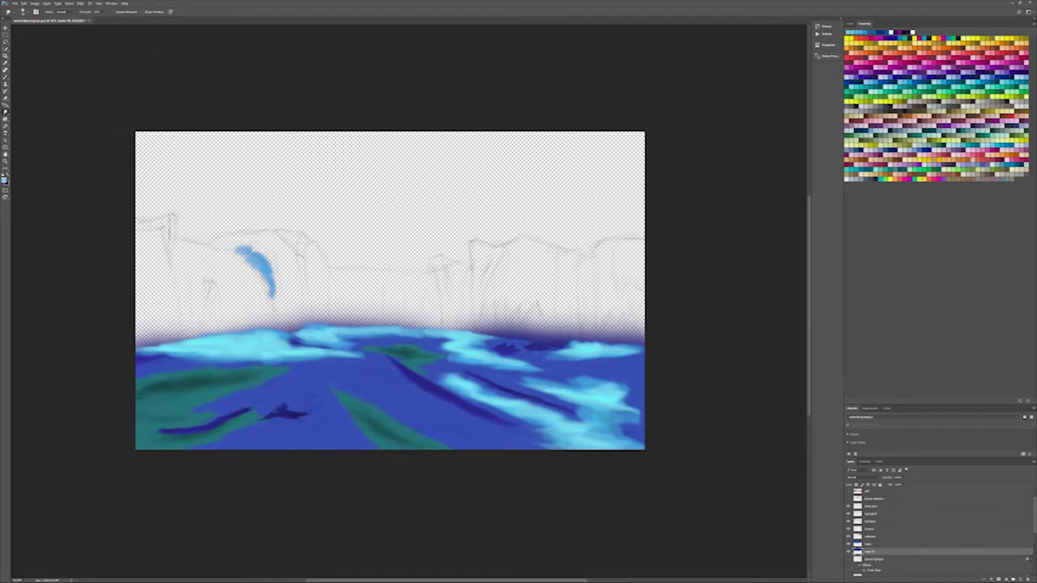
pyautogui.hotkey('alt', ']')
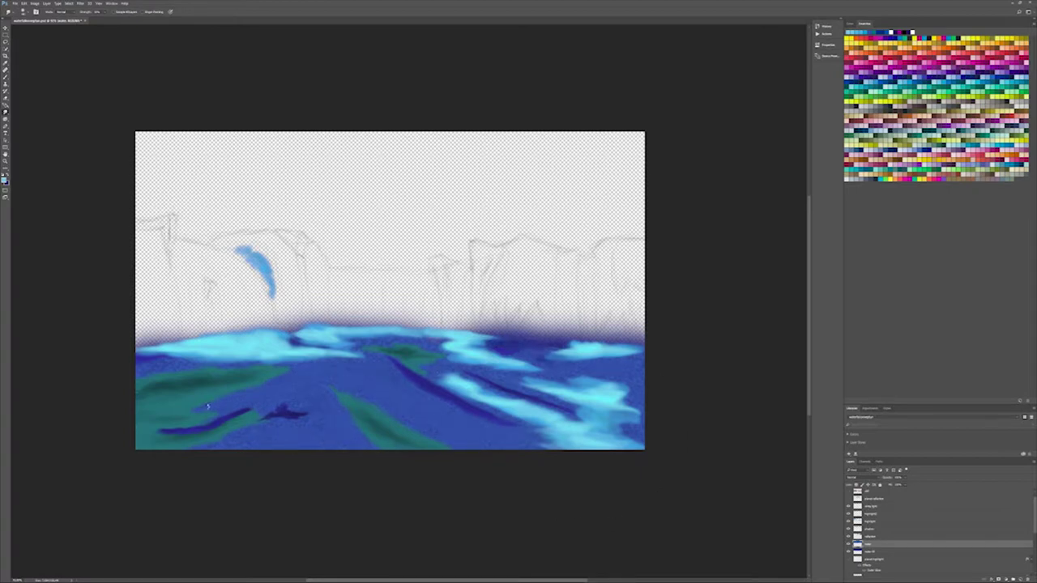
pyautogui.hotkey('alt', ']')
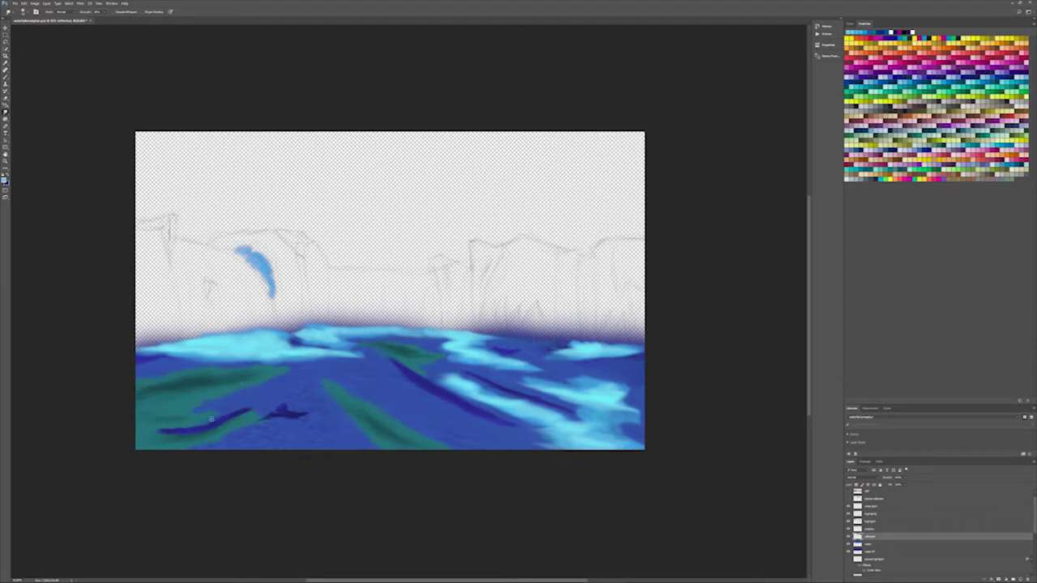
pyautogui.hotkey('alt', ']')
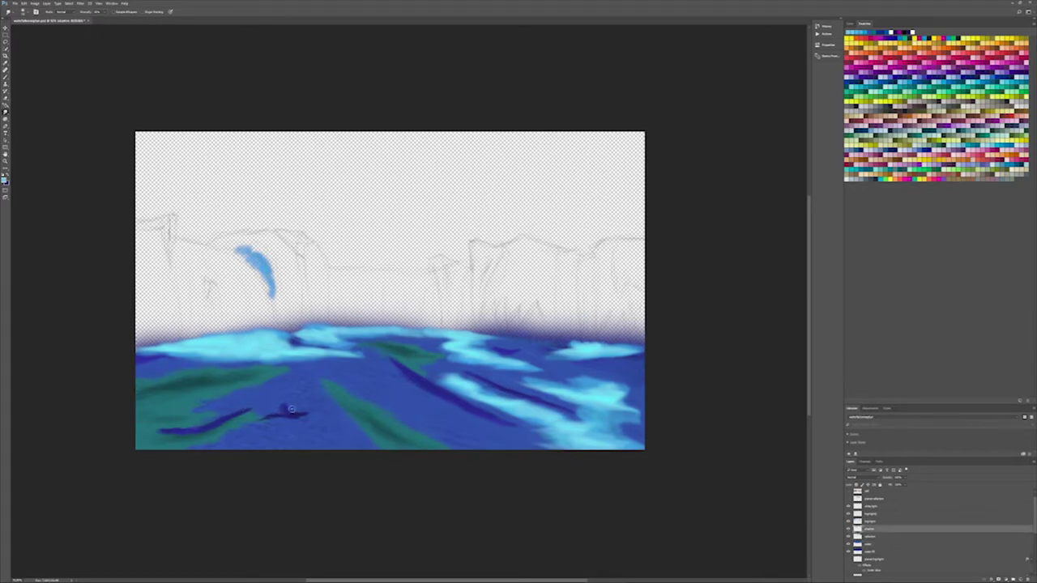
pyautogui.hotkey('alt', ']')
pyautogui.scroll(-1, 561, 371)
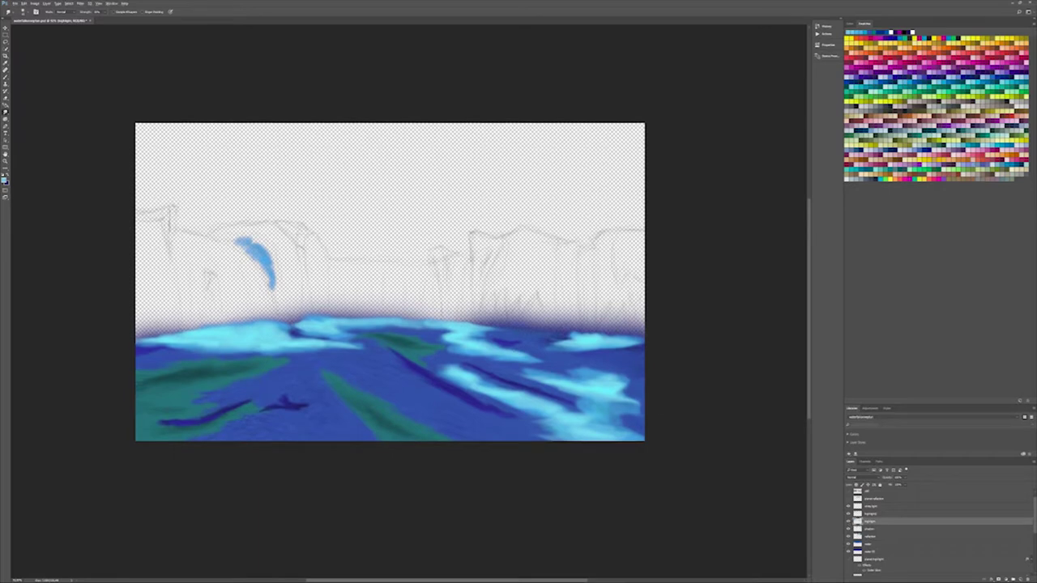
pyautogui.moveTo(228, 329); pyautogui.dragTo(235, 353)
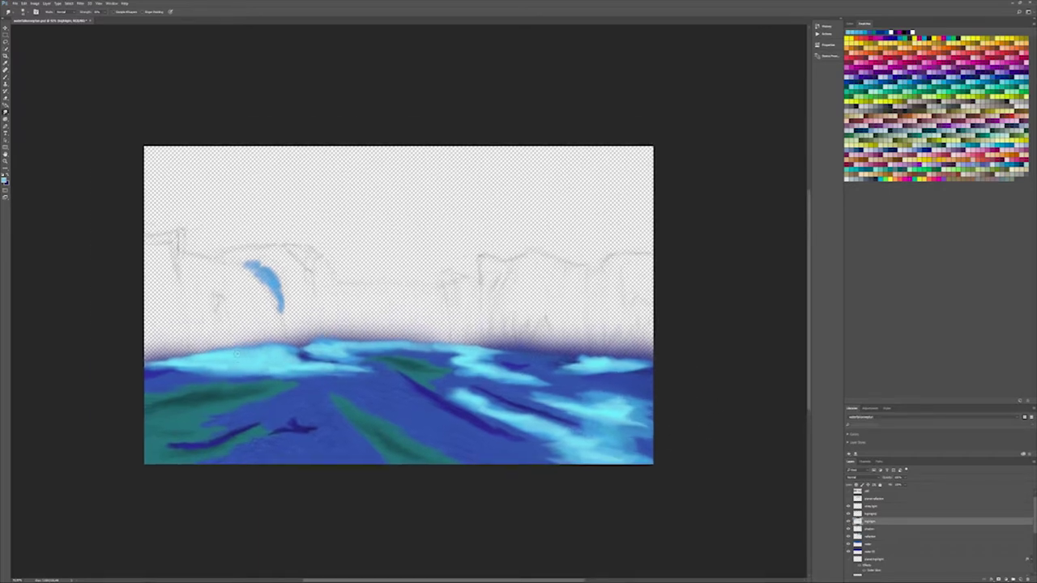
pyautogui.hotkey('alt', ']')
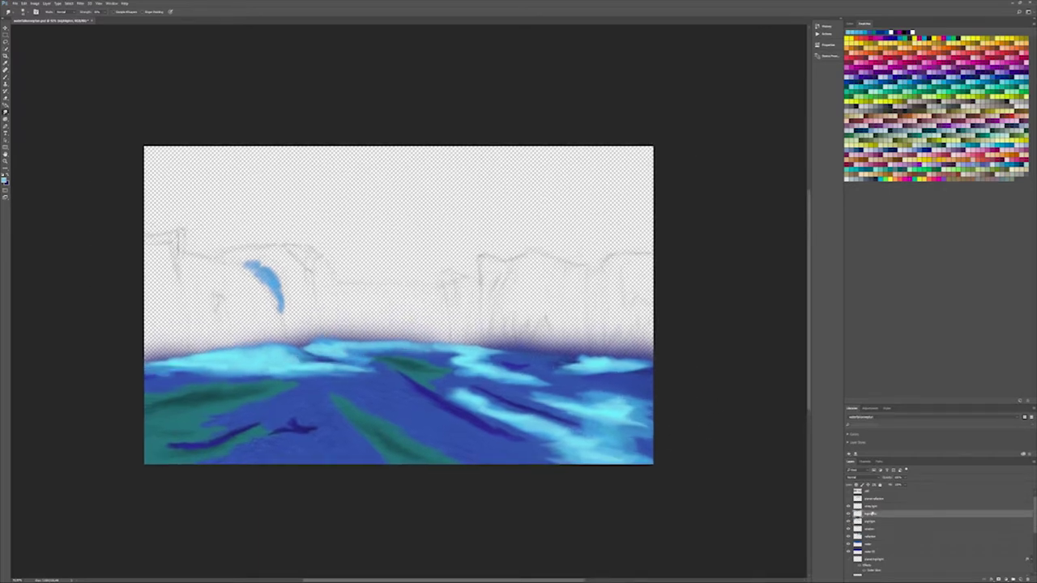
pyautogui.hotkey('alt', ']')
pyautogui.scroll(3, 249, 314)
pyautogui.scroll(3, 209, 414)
# Step: Paint white foam along the waterline and right-hand wave, plus a highlight on the blue stroke
pyautogui.scroll(-5, 209, 414)
pyautogui.scroll(3, 228, 303)
pyautogui.scroll(2, 228, 303)
pyautogui.moveTo(228, 303); pyautogui.dragTo(586, 320)
pyautogui.moveTo(505, 320); pyautogui.dragTo(607, 318)
pyautogui.moveTo(542, 260); pyautogui.dragTo(648, 247)
pyautogui.moveTo(567, 130); pyautogui.dragTo(551, 264)
pyautogui.moveTo(333, 166); pyautogui.dragTo(430, 296)
# Step: Add white foam along the central waterline, right wave crest and lower right edge
pyautogui.moveTo(648, 389)
pyautogui.mouseDown()
pyautogui.moveTo(802, 387)
pyautogui.moveTo(235, 389)
pyautogui.mouseUp()
pyautogui.moveTo(364, 392); pyautogui.dragTo(600, 405)
pyautogui.moveTo(535, 413); pyautogui.dragTo(672, 486)
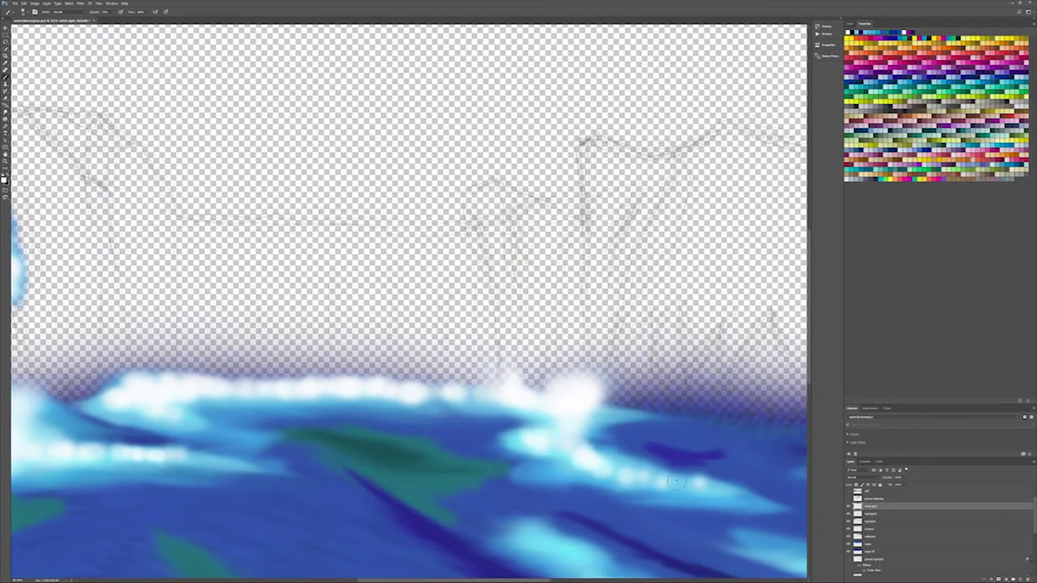
pyautogui.hotkey('ctrl', '-')
pyautogui.moveTo(551, 483); pyautogui.dragTo(624, 522)
pyautogui.moveTo(612, 421); pyautogui.dragTo(664, 415)
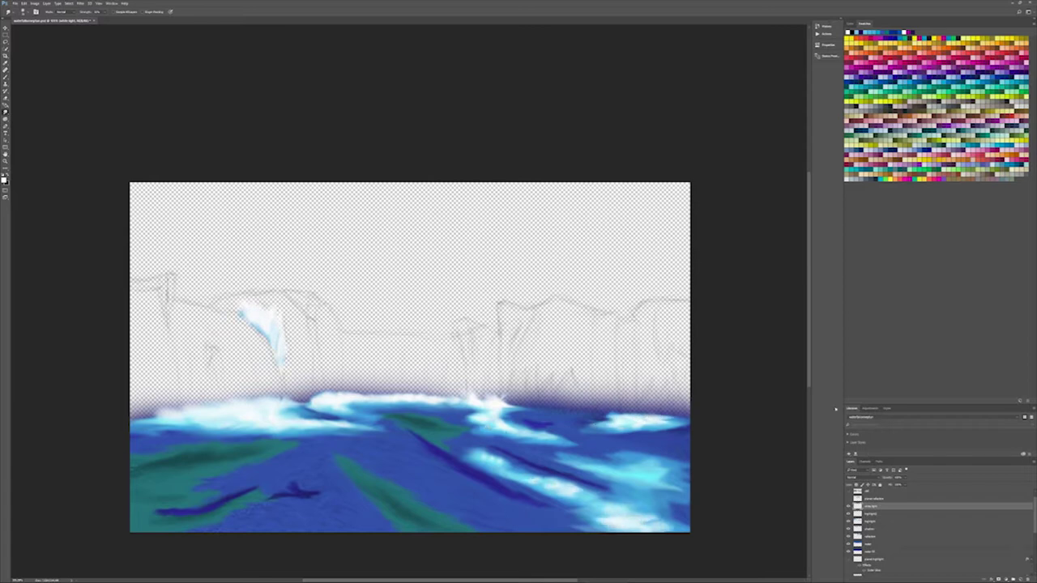
# Step: Confirm the new layer, switch to the regular Brush tool and select the whole canvas
pyautogui.click(306, 90)
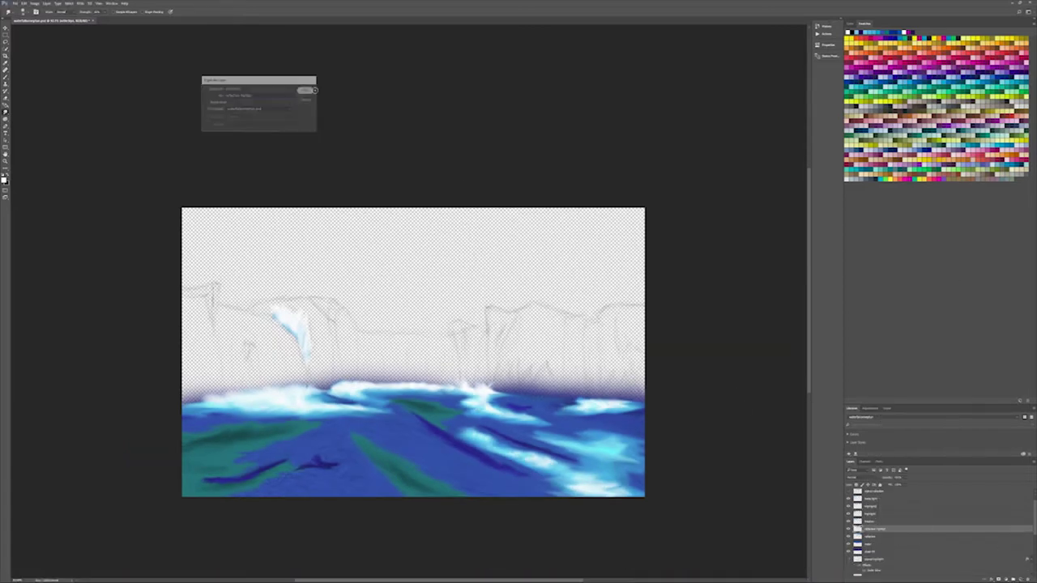
pyautogui.click(24, 3)
pyautogui.rightClick(6, 71)
pyautogui.click(28, 76)
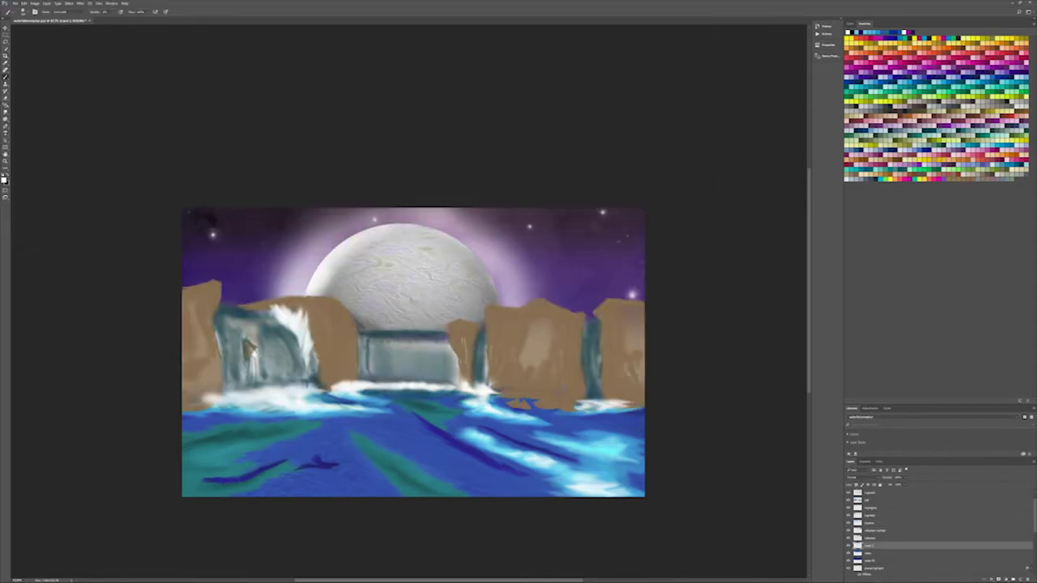
pyautogui.scroll(2, 878, 518)
pyautogui.hotkey('ctrl', 'a')
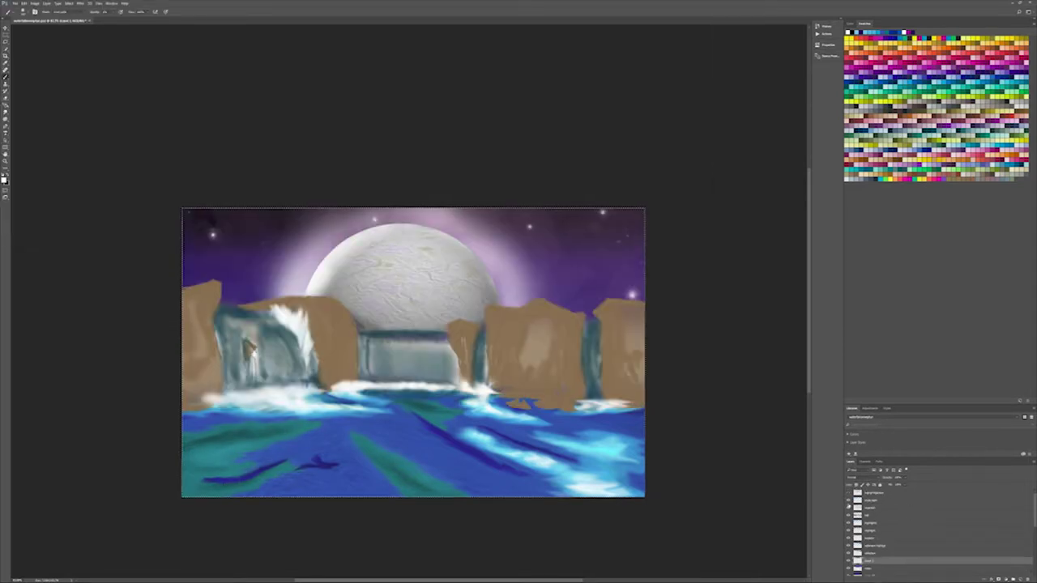
# Step: Hide the brown cliffs, purple sky and moon layers, then show more brush preset options
pyautogui.click(849, 522)
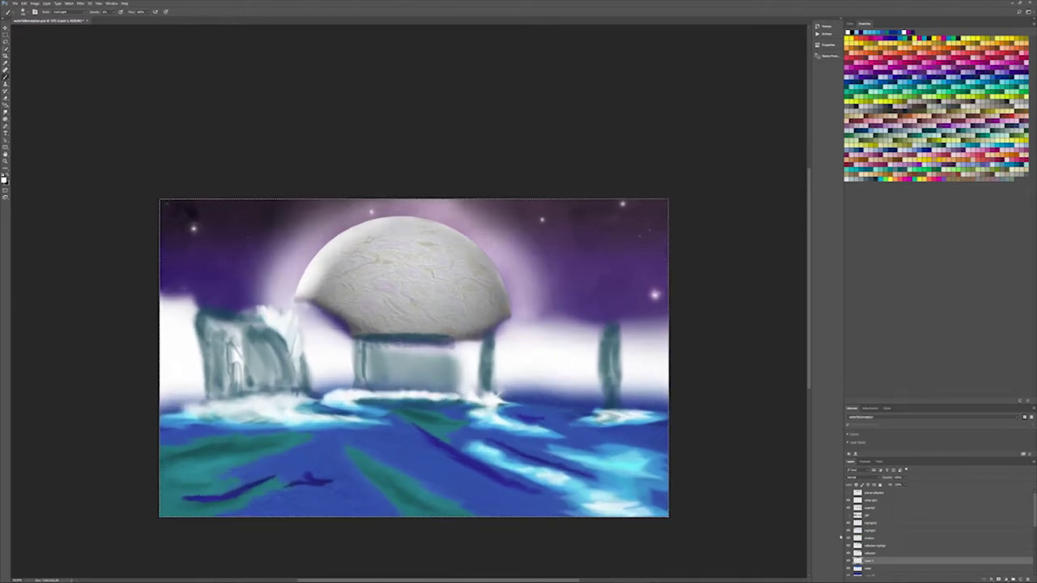
pyautogui.click(848, 512)
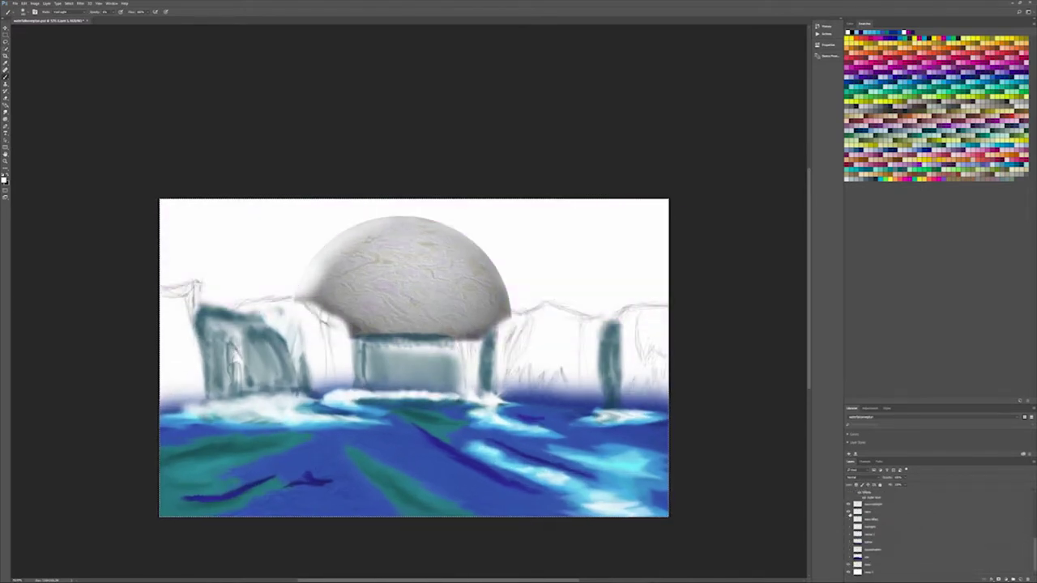
pyautogui.click(849, 504)
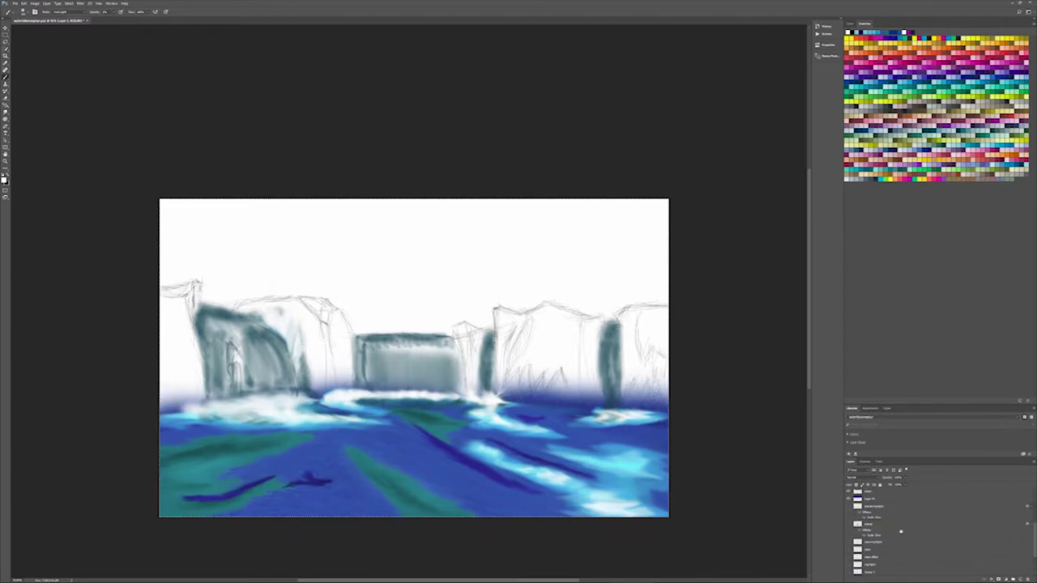
pyautogui.scroll(2, 881, 510)
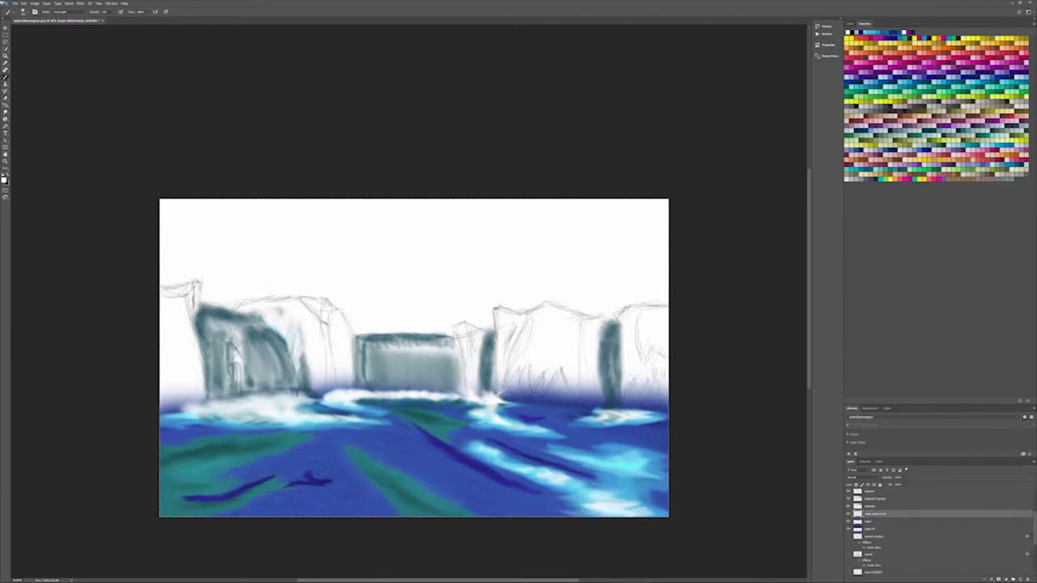
pyautogui.click(23, 11)
pyautogui.click(78, 23)
# Step: Cancel loading a brush set and apply a preset option from the brush presets menu
pyautogui.click(109, 108)
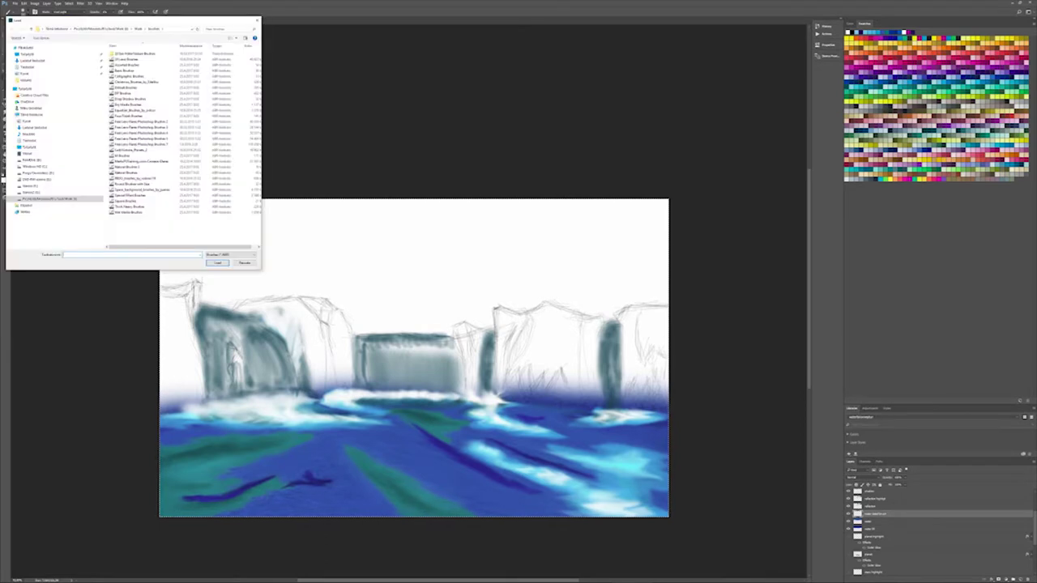
pyautogui.press('Escape')
pyautogui.click(73, 31)
pyautogui.click(109, 104)
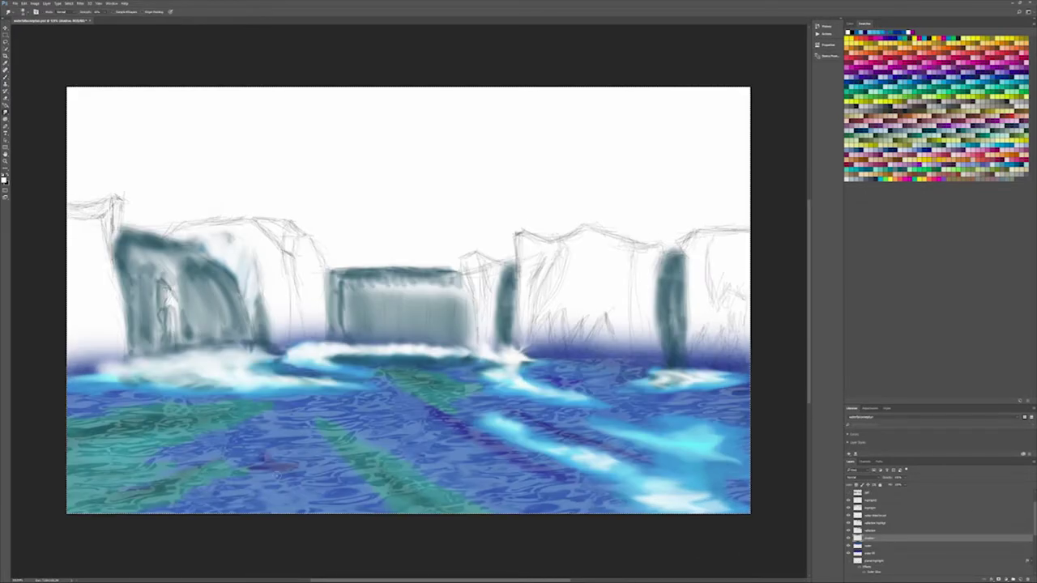
# Step: Select the water reflection layer, then the shadow layer, and switch to the Smudge tool
pyautogui.click(875, 515)
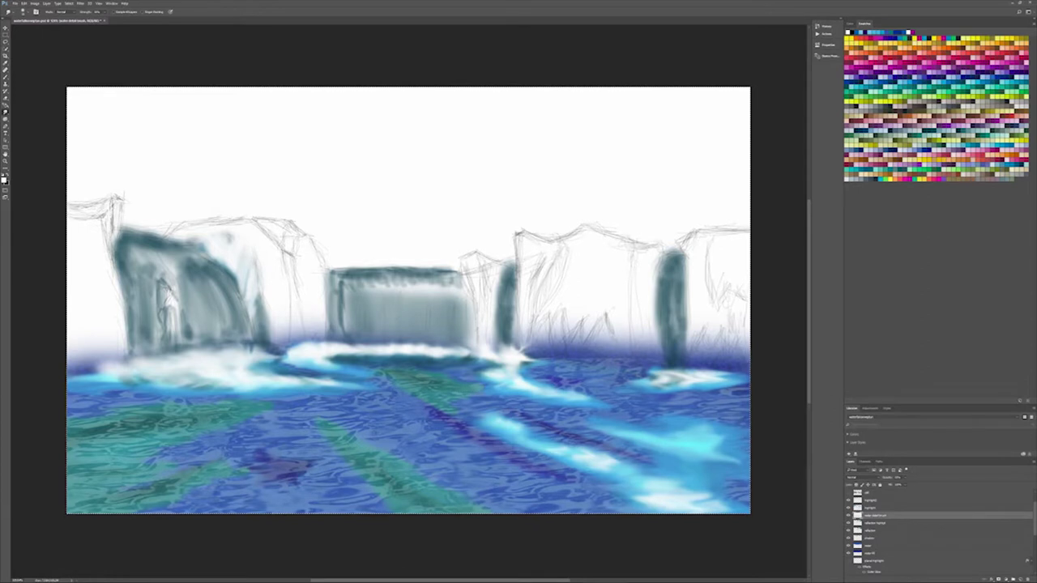
pyautogui.click(870, 538)
pyautogui.press('b')
pyautogui.click(19, 12)
pyautogui.press('r')
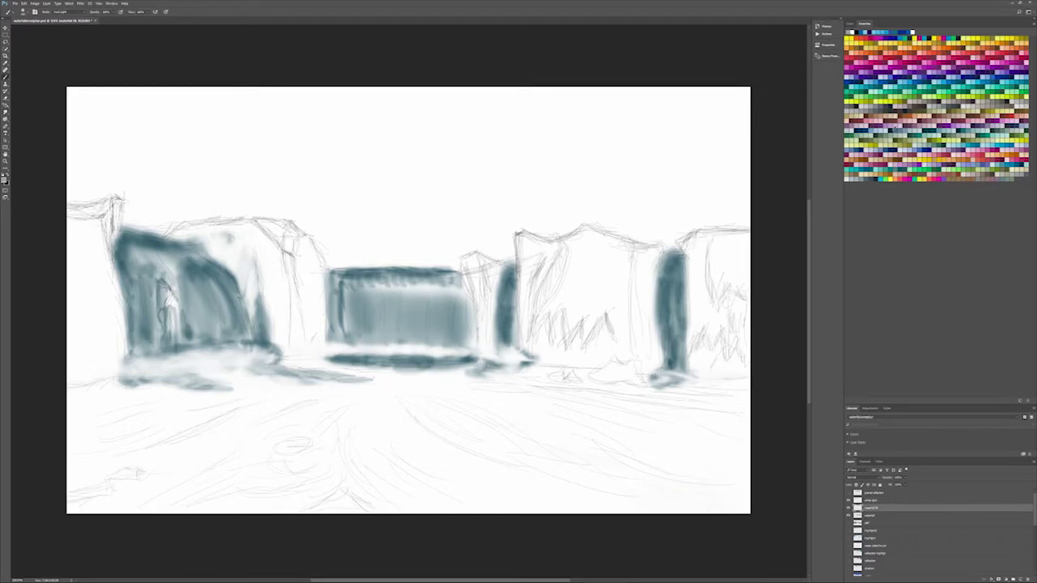
# Step: Paint saturated blue over the left cliff, redoing a stray first stroke
pyautogui.moveTo(137, 251); pyautogui.dragTo(146, 348)
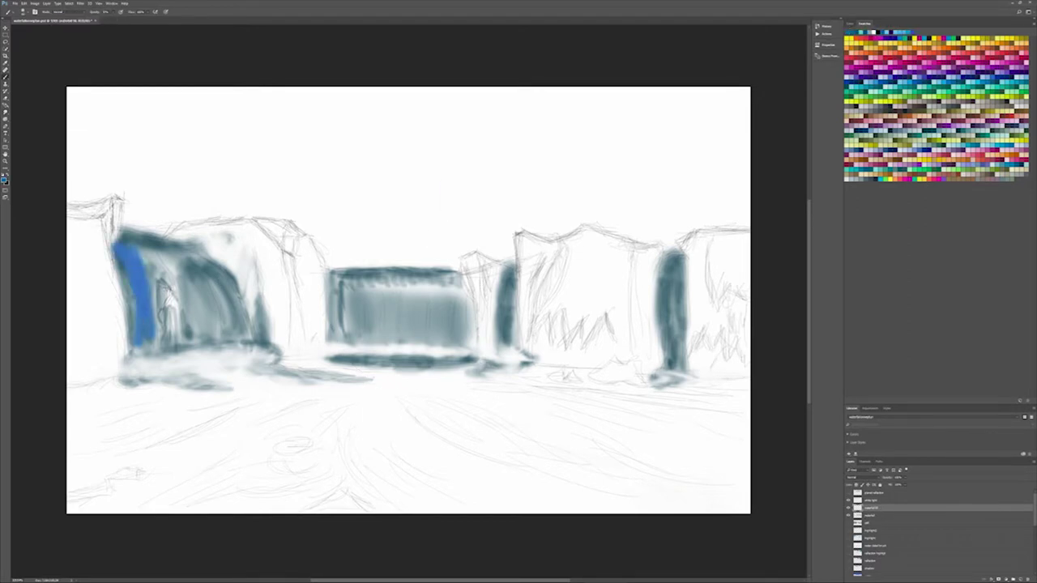
pyautogui.hotkey('ctrl', 'z')
pyautogui.moveTo(194, 247)
pyautogui.mouseDown()
pyautogui.moveTo(235, 348)
pyautogui.moveTo(125, 281)
pyautogui.moveTo(143, 270)
pyautogui.moveTo(162, 320)
pyautogui.mouseUp()
pyautogui.hotkey('alt', ']')
pyautogui.scroll(2, 291, 260)
# Step: Repaint the narrow waterfall tower in saturated blue
pyautogui.moveTo(275, 241)
pyautogui.mouseDown()
pyautogui.moveTo(301, 253)
pyautogui.moveTo(321, 369)
pyautogui.moveTo(293, 486)
pyautogui.moveTo(316, 450)
pyautogui.moveTo(328, 486)
pyautogui.mouseUp()
pyautogui.hotkey('alt', '[')
pyautogui.moveTo(280, 253); pyautogui.dragTo(302, 438)
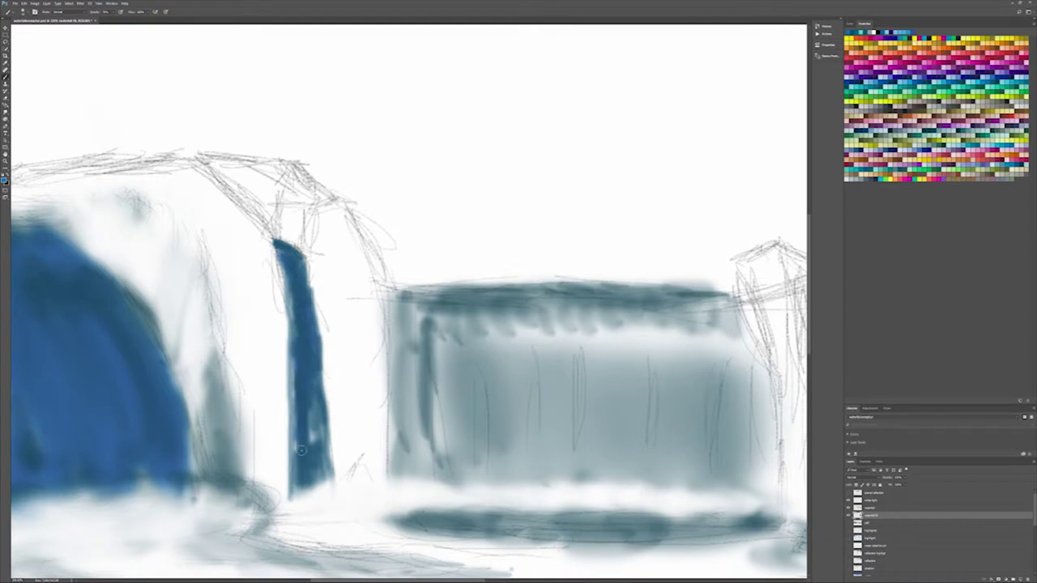
pyautogui.moveTo(290, 368); pyautogui.dragTo(328, 486)
pyautogui.moveTo(304, 260); pyautogui.dragTo(324, 421)
pyautogui.scroll(-1, 97, 332)
# Step: Paint the central block, lower areas and right-hand towers saturated blue
pyautogui.moveTo(324, 316); pyautogui.dragTo(567, 422)
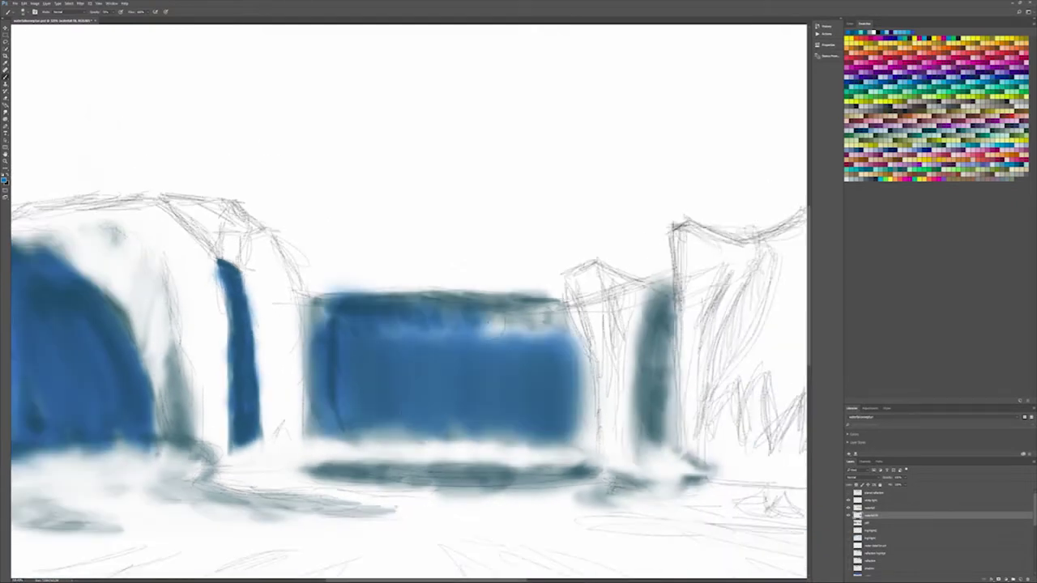
pyautogui.moveTo(308, 437); pyautogui.dragTo(599, 474)
pyautogui.moveTo(170, 372); pyautogui.dragTo(202, 486)
pyautogui.moveTo(154, 482); pyautogui.dragTo(349, 510)
pyautogui.moveTo(652, 292); pyautogui.dragTo(660, 454)
pyautogui.moveTo(648, 364)
pyautogui.mouseDown()
pyautogui.moveTo(648, 462)
pyautogui.moveTo(231, 365)
pyautogui.mouseUp()
pyautogui.moveTo(575, 267); pyautogui.dragTo(579, 482)
pyautogui.scroll(-2, 411, 405)
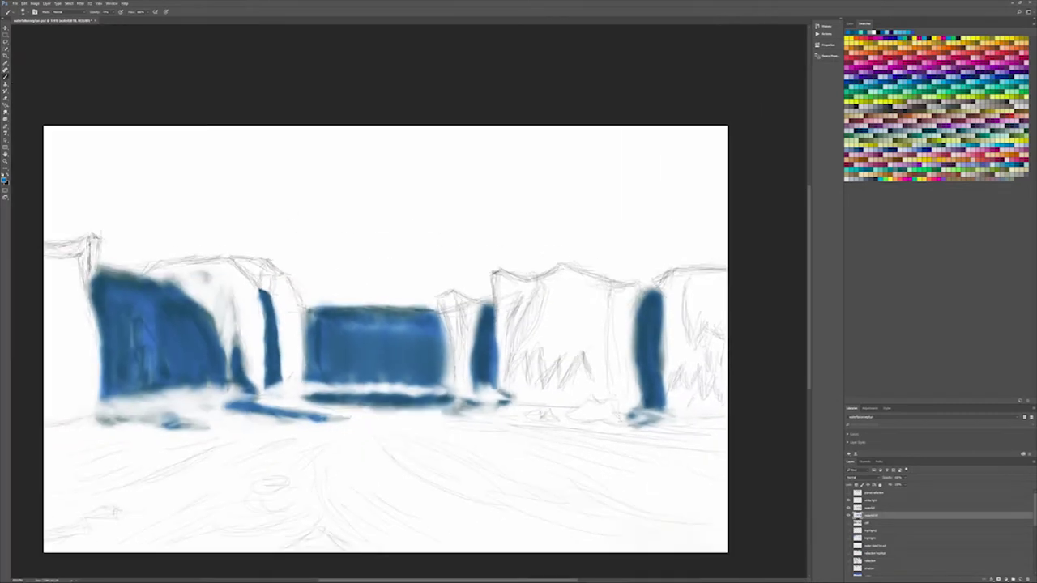
# Step: Try painting brown rock over the cliffs, then undo it
pyautogui.moveTo(65, 243); pyautogui.dragTo(81, 421)
pyautogui.moveTo(130, 268); pyautogui.dragTo(292, 380)
pyautogui.moveTo(494, 276); pyautogui.dragTo(631, 405)
pyautogui.moveTo(665, 268); pyautogui.dragTo(721, 413)
pyautogui.hotkey('alt', ']')
pyautogui.hotkey('ctrl', 'z')
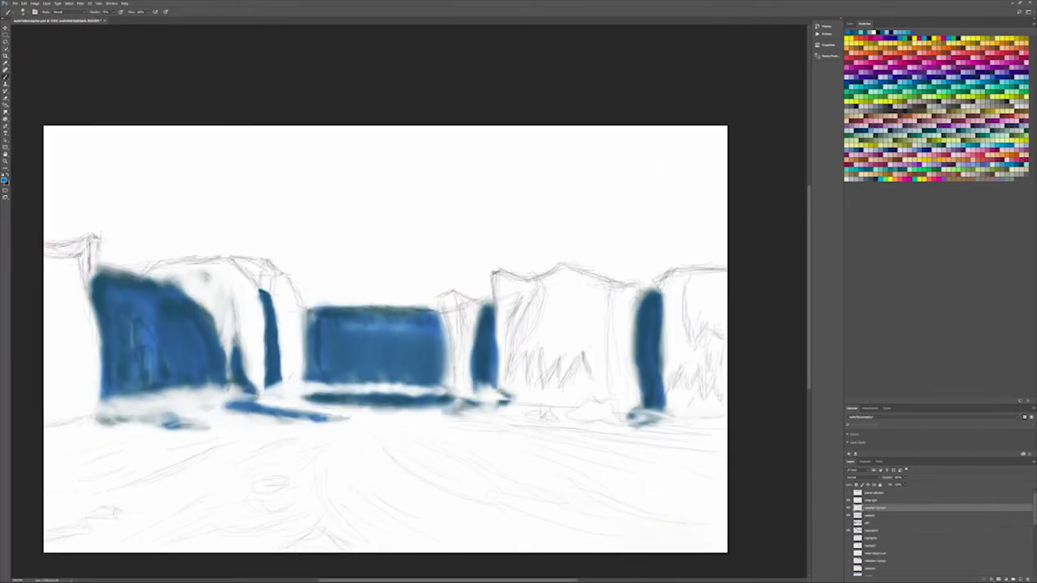
# Step: Add light-blue highlight strokes across the left cliff and its middle
pyautogui.scroll(3, 126, 344)
pyautogui.moveTo(162, 247); pyautogui.dragTo(207, 324)
pyautogui.moveTo(166, 251)
pyautogui.mouseDown()
pyautogui.moveTo(212, 356)
pyautogui.moveTo(215, 442)
pyautogui.mouseUp()
pyautogui.moveTo(162, 381); pyautogui.dragTo(156, 502)
pyautogui.moveTo(141, 239); pyautogui.dragTo(162, 413)
pyautogui.moveTo(170, 227); pyautogui.dragTo(263, 268)
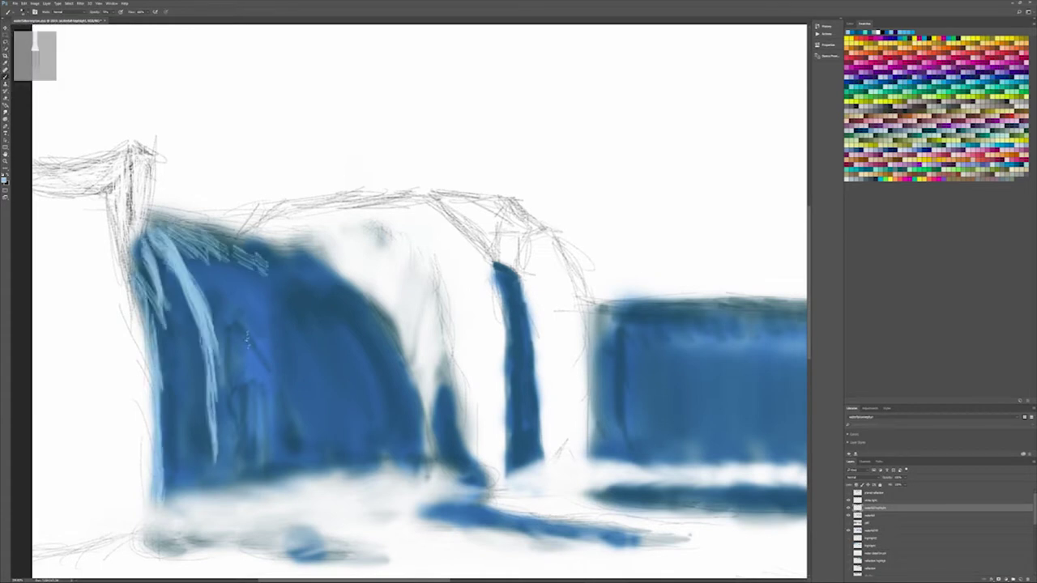
pyautogui.moveTo(290, 344); pyautogui.dragTo(319, 474)
pyautogui.moveTo(235, 275); pyautogui.dragTo(280, 486)
pyautogui.moveTo(178, 243); pyautogui.dragTo(243, 300)
pyautogui.moveTo(178, 300); pyautogui.dragTo(210, 498)
pyautogui.moveTo(328, 291); pyautogui.dragTo(352, 381)
pyautogui.moveTo(312, 275)
pyautogui.mouseDown()
pyautogui.moveTo(352, 332)
pyautogui.moveTo(376, 526)
pyautogui.mouseUp()
# Step: With a different brush shape, paint a broad light-blue waterfall down the middle cliff
pyautogui.scroll(2, 344, 282)
pyautogui.click(348, 361)
pyautogui.moveTo(284, 259); pyautogui.dragTo(385, 535)
pyautogui.moveTo(231, 235); pyautogui.dragTo(336, 304)
pyautogui.hotkey('ctrl', 'z')
pyautogui.moveTo(235, 243); pyautogui.dragTo(361, 349)
pyautogui.scroll(-1, 352, 348)
pyautogui.moveTo(324, 279)
pyautogui.mouseDown()
pyautogui.moveTo(369, 445)
pyautogui.moveTo(405, 417)
pyautogui.mouseUp()
pyautogui.moveTo(280, 268); pyautogui.dragTo(410, 522)
pyautogui.moveTo(316, 319); pyautogui.dragTo(389, 389)
# Step: Paint thin light-blue waterfall streaks over the left cliff, its edges and bottom
pyautogui.moveTo(292, 271); pyautogui.dragTo(413, 433)
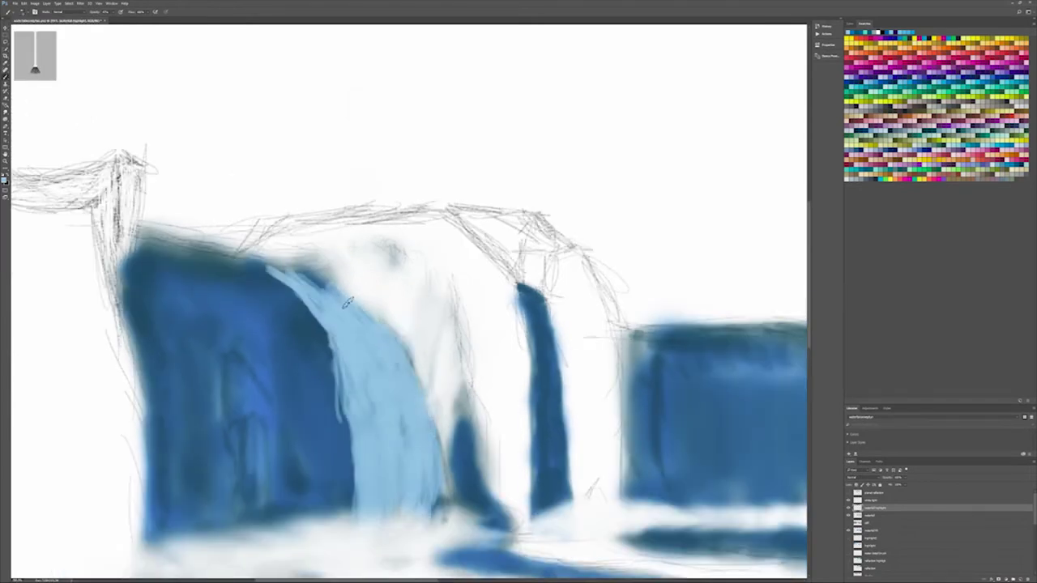
pyautogui.moveTo(218, 543); pyautogui.dragTo(190, 351)
pyautogui.moveTo(166, 260); pyautogui.dragTo(203, 409)
pyautogui.moveTo(211, 287); pyautogui.dragTo(243, 502)
pyautogui.moveTo(279, 356); pyautogui.dragTo(300, 514)
pyautogui.moveTo(243, 292)
pyautogui.mouseDown()
pyautogui.moveTo(320, 510)
pyautogui.moveTo(308, 486)
pyautogui.mouseUp()
pyautogui.moveTo(324, 369); pyautogui.dragTo(348, 518)
pyautogui.moveTo(243, 259); pyautogui.dragTo(332, 365)
pyautogui.moveTo(154, 446)
pyautogui.mouseDown()
pyautogui.moveTo(284, 542)
pyautogui.moveTo(421, 510)
pyautogui.mouseUp()
pyautogui.moveTo(142, 247); pyautogui.dragTo(194, 518)
# Step: Add light-blue strokes to the lower water near the middle
pyautogui.scroll(1, 597, 567)
pyautogui.moveTo(405, 336); pyautogui.dragTo(381, 437)
pyautogui.hscroll(2, 405, 324)
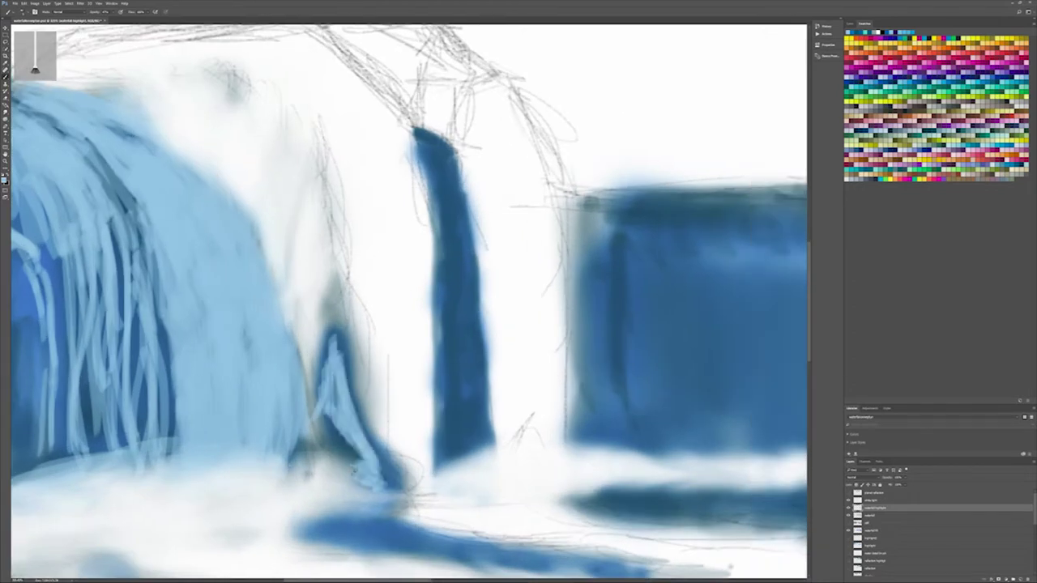
pyautogui.moveTo(357, 405); pyautogui.dragTo(308, 478)
pyautogui.moveTo(299, 526); pyautogui.dragTo(438, 519)
# Step: Cover the dark middle waterfall with light-blue vertical streaks
pyautogui.moveTo(437, 146)
pyautogui.mouseDown()
pyautogui.moveTo(466, 486)
pyautogui.moveTo(478, 454)
pyautogui.mouseUp()
pyautogui.moveTo(445, 227); pyautogui.dragTo(482, 454)
pyautogui.scroll(-2, 506, 355)
pyautogui.scroll(1, 507, 355)
pyautogui.moveTo(340, 284); pyautogui.dragTo(518, 389)
pyautogui.hotkey('ctrl', 'z')
pyautogui.moveTo(292, 267)
pyautogui.mouseDown()
pyautogui.moveTo(462, 374)
pyautogui.moveTo(324, 365)
pyautogui.mouseUp()
pyautogui.moveTo(575, 276)
pyautogui.mouseDown()
pyautogui.moveTo(276, 267)
pyautogui.moveTo(363, 283)
pyautogui.mouseUp()
# Step: With another brush, streak the right waterfall, bottom pool and left waterfall in blue
pyautogui.click(18, 11)
pyautogui.moveTo(680, 252)
pyautogui.mouseDown()
pyautogui.moveTo(680, 425)
pyautogui.moveTo(664, 429)
pyautogui.mouseUp()
pyautogui.moveTo(308, 446); pyautogui.dragTo(608, 441)
pyautogui.scroll(-3, 719, 402)
pyautogui.scroll(2, 719, 402)
pyautogui.moveTo(669, 312); pyautogui.dragTo(664, 425)
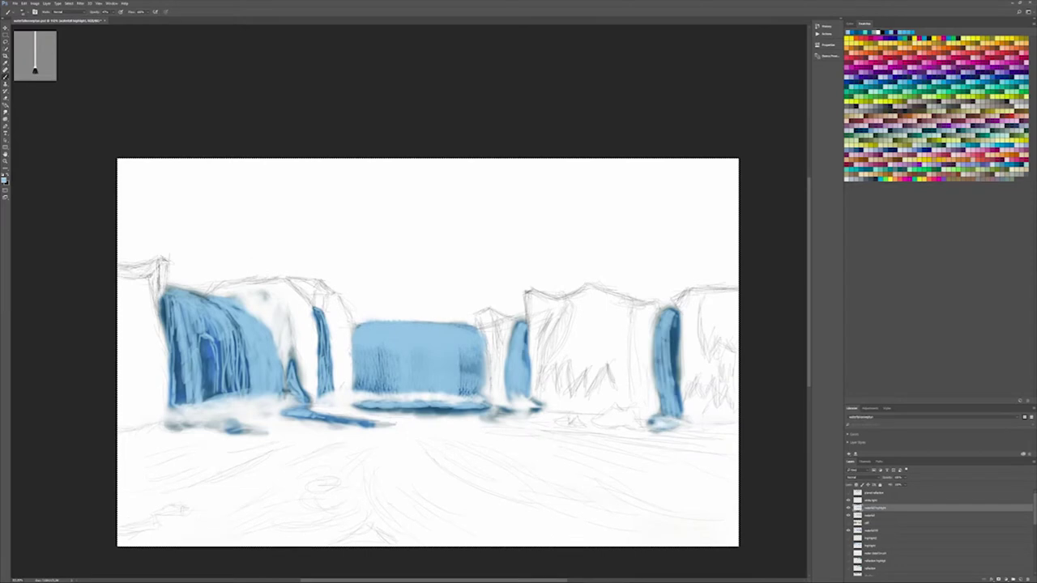
pyautogui.moveTo(673, 316); pyautogui.dragTo(668, 421)
pyautogui.moveTo(219, 300); pyautogui.dragTo(239, 380)
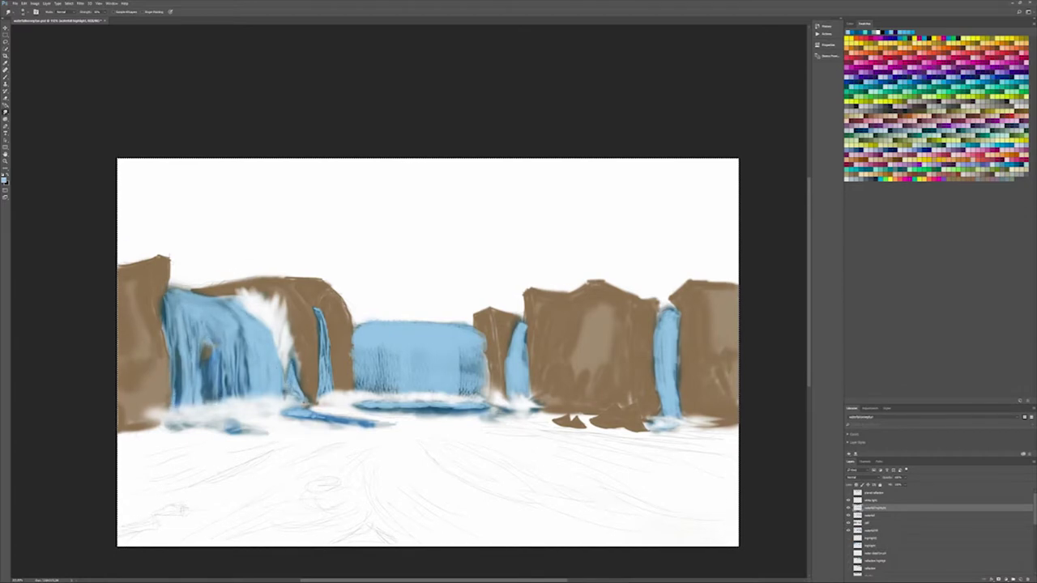
# Step: Add blue strokes to the central waterfall and smudge its dark streaks smooth
pyautogui.scroll(3, 289, 395)
pyautogui.moveTo(381, 121); pyautogui.dragTo(401, 381)
pyautogui.moveTo(375, 105)
pyautogui.mouseDown()
pyautogui.moveTo(387, 381)
pyautogui.moveTo(409, 360)
pyautogui.mouseUp()
pyautogui.moveTo(557, 164); pyautogui.dragTo(338, 165)
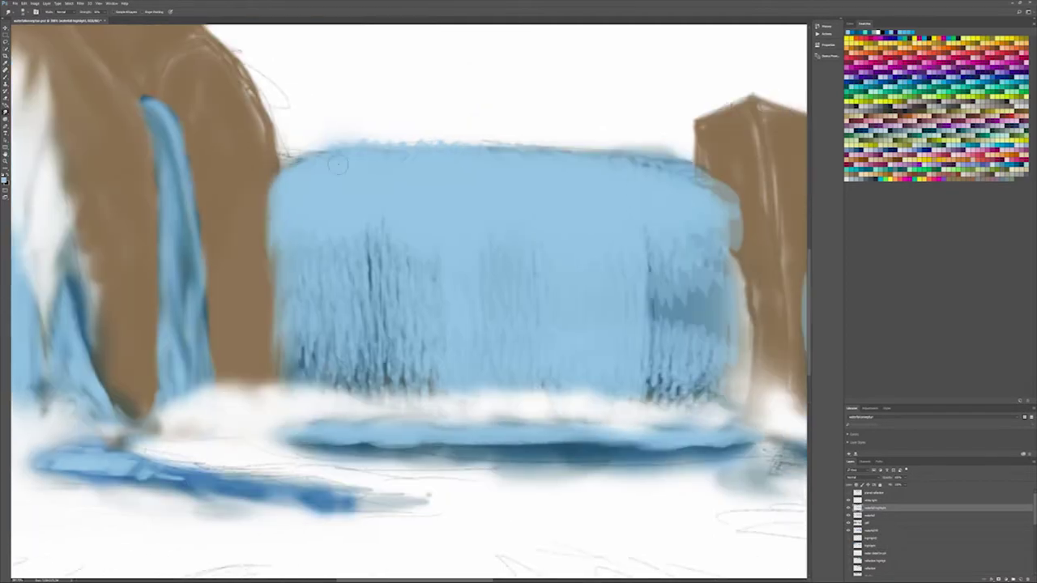
pyautogui.moveTo(673, 158); pyautogui.dragTo(721, 381)
pyautogui.moveTo(677, 259); pyautogui.dragTo(676, 397)
pyautogui.moveTo(364, 231); pyautogui.dragTo(364, 409)
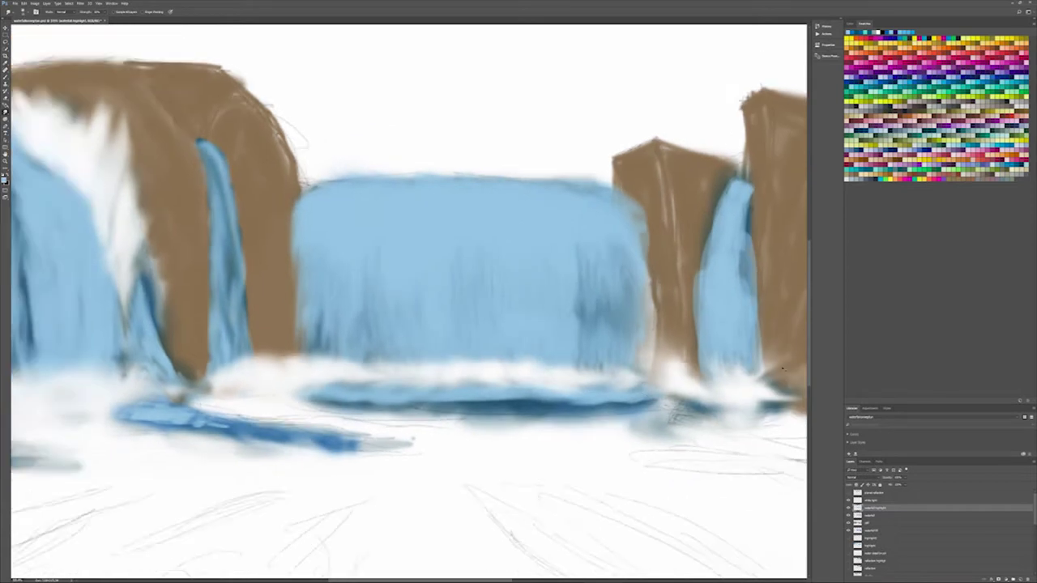
# Step: Lighten the narrow and right waterfalls, then fit the canvas and duplicate the layer
pyautogui.moveTo(644, 336); pyautogui.dragTo(312, 336)
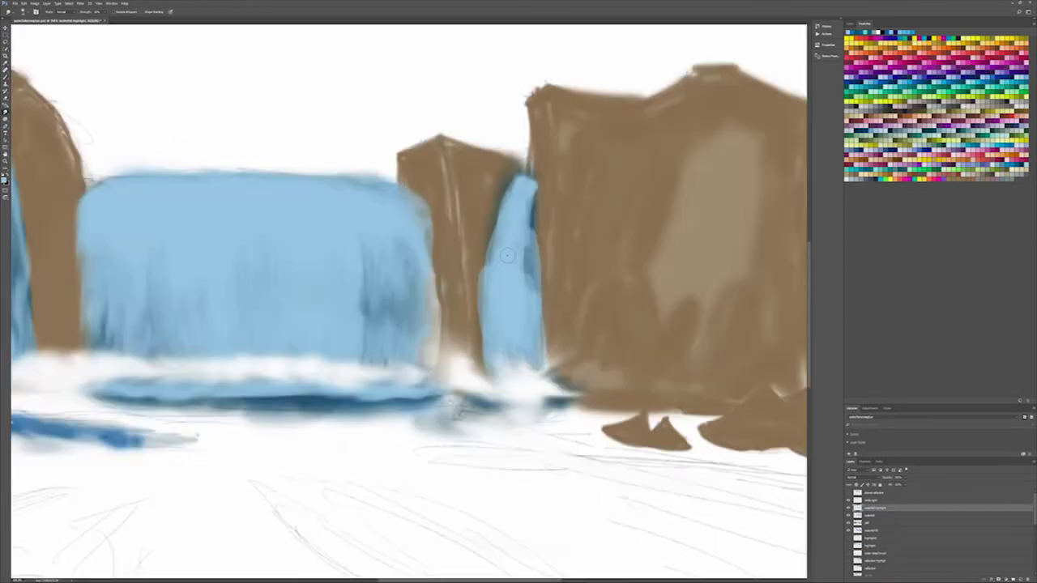
pyautogui.moveTo(484, 356); pyautogui.dragTo(490, 417)
pyautogui.moveTo(535, 158)
pyautogui.mouseDown()
pyautogui.moveTo(537, 235)
pyautogui.moveTo(640, 268)
pyautogui.mouseUp()
pyautogui.moveTo(592, 389); pyautogui.dragTo(588, 510)
pyautogui.moveTo(640, 373); pyautogui.dragTo(648, 477)
pyautogui.hotkey('ctrl', '0')
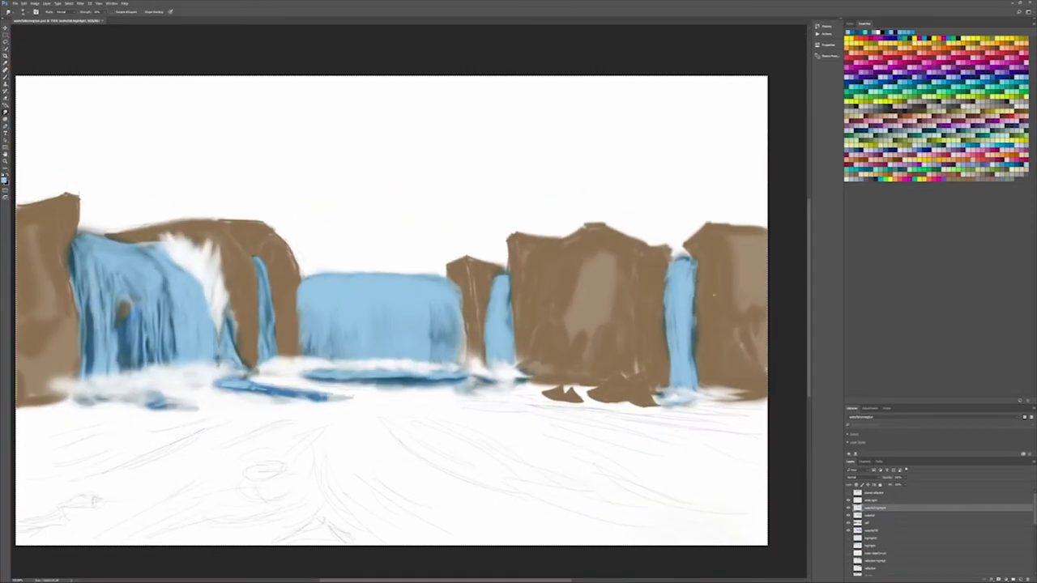
pyautogui.hotkey('ctrl', 'j')
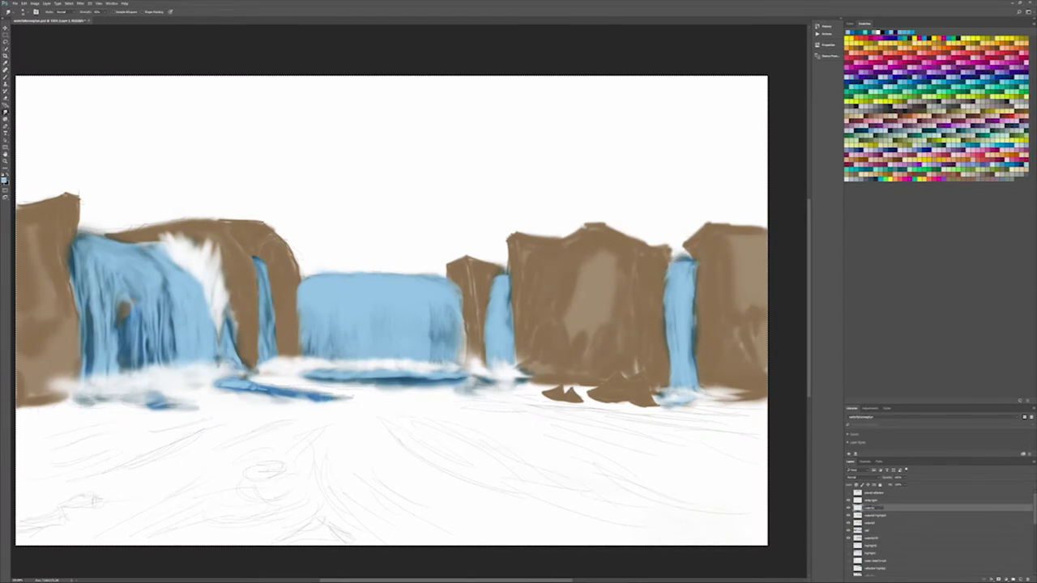
# Step: Paint white foam over the left waterfall with the brush
pyautogui.press('b')
pyautogui.moveTo(201, 276)
pyautogui.mouseDown()
pyautogui.moveTo(194, 373)
pyautogui.moveTo(207, 373)
pyautogui.mouseUp()
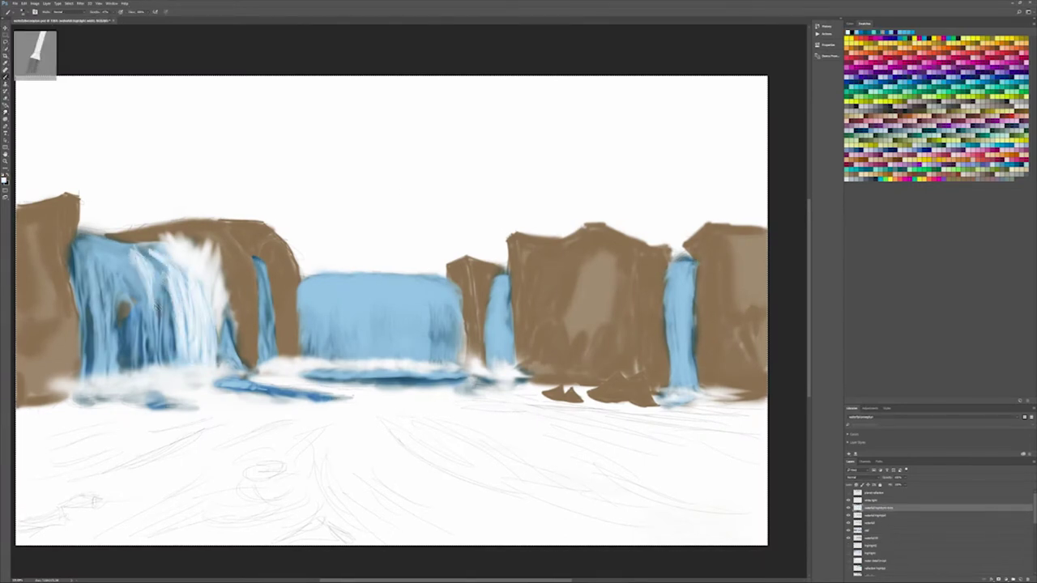
pyautogui.moveTo(162, 257); pyautogui.dragTo(174, 356)
pyautogui.moveTo(105, 243); pyautogui.dragTo(162, 276)
pyautogui.hscroll(-2, 88, 326)
pyautogui.scroll(5, 88, 326)
# Step: Streak white vertical lines down the left waterfall and hatch foam below it
pyautogui.moveTo(247, 186); pyautogui.dragTo(239, 261)
pyautogui.moveTo(213, 158); pyautogui.dragTo(194, 243)
pyautogui.moveTo(184, 139); pyautogui.dragTo(178, 348)
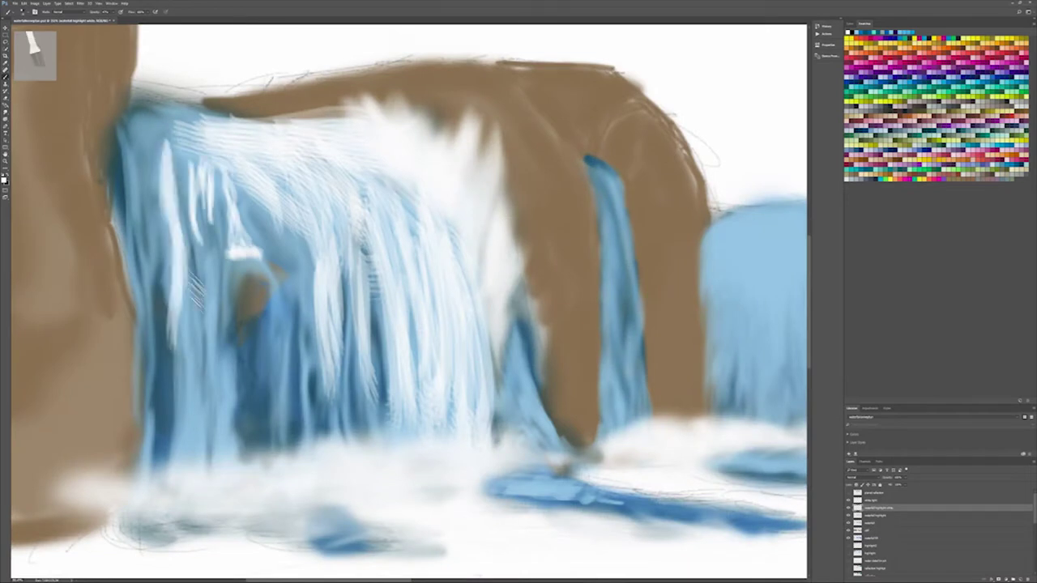
pyautogui.moveTo(162, 112); pyautogui.dragTo(146, 243)
pyautogui.moveTo(150, 172)
pyautogui.mouseDown()
pyautogui.moveTo(149, 283)
pyautogui.moveTo(179, 465)
pyautogui.mouseUp()
pyautogui.moveTo(212, 206); pyautogui.dragTo(223, 466)
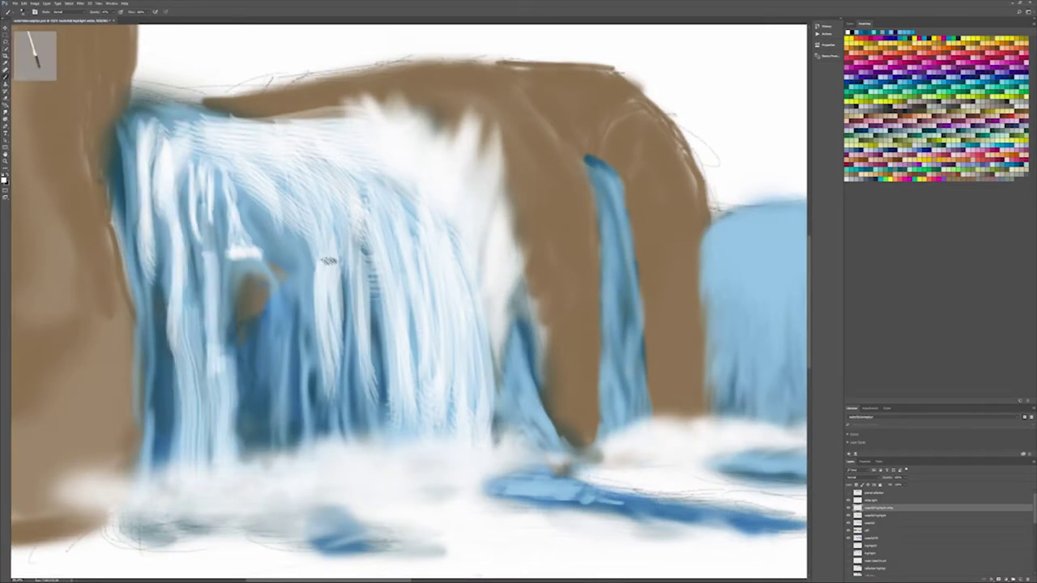
pyautogui.moveTo(312, 263); pyautogui.dragTo(312, 461)
pyautogui.moveTo(122, 519); pyautogui.dragTo(316, 518)
# Step: Paint white streaks down the middle waterfall and highlight its top edge
pyautogui.moveTo(587, 166); pyautogui.dragTo(603, 234)
pyautogui.moveTo(603, 187)
pyautogui.mouseDown()
pyautogui.moveTo(615, 454)
pyautogui.moveTo(624, 438)
pyautogui.mouseUp()
pyautogui.hscroll(5, 761, 422)
pyautogui.moveTo(316, 486); pyautogui.dragTo(559, 514)
pyautogui.hscroll(5, 567, 364)
pyautogui.scroll(-1, 567, 364)
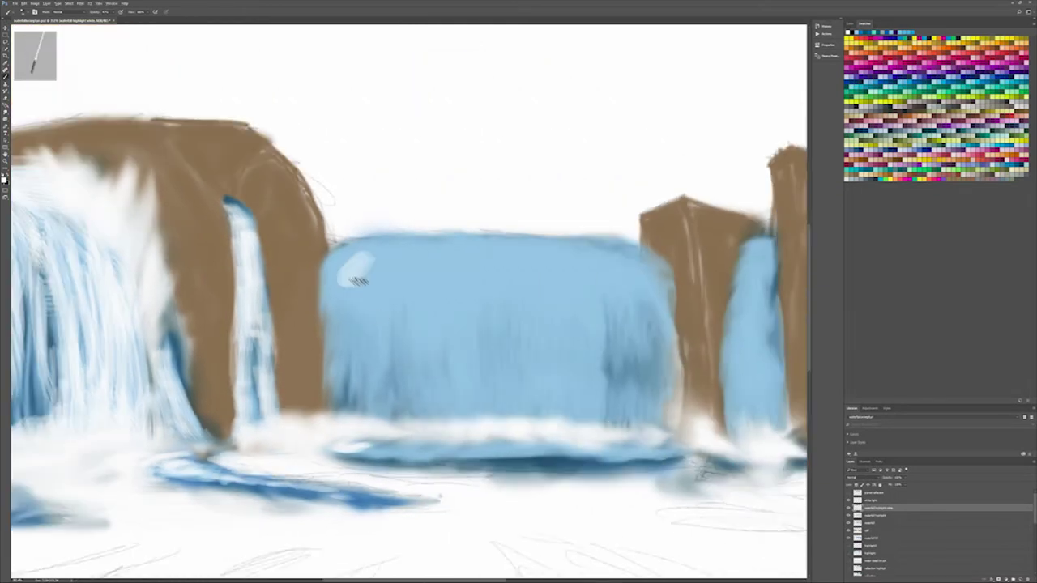
# Step: Add white foam below the middle waterfall, streak it with light lines and whiten its top band
pyautogui.moveTo(348, 272); pyautogui.dragTo(656, 276)
pyautogui.moveTo(340, 450); pyautogui.dragTo(688, 446)
pyautogui.moveTo(332, 251); pyautogui.dragTo(603, 413)
pyautogui.moveTo(551, 259); pyautogui.dragTo(352, 433)
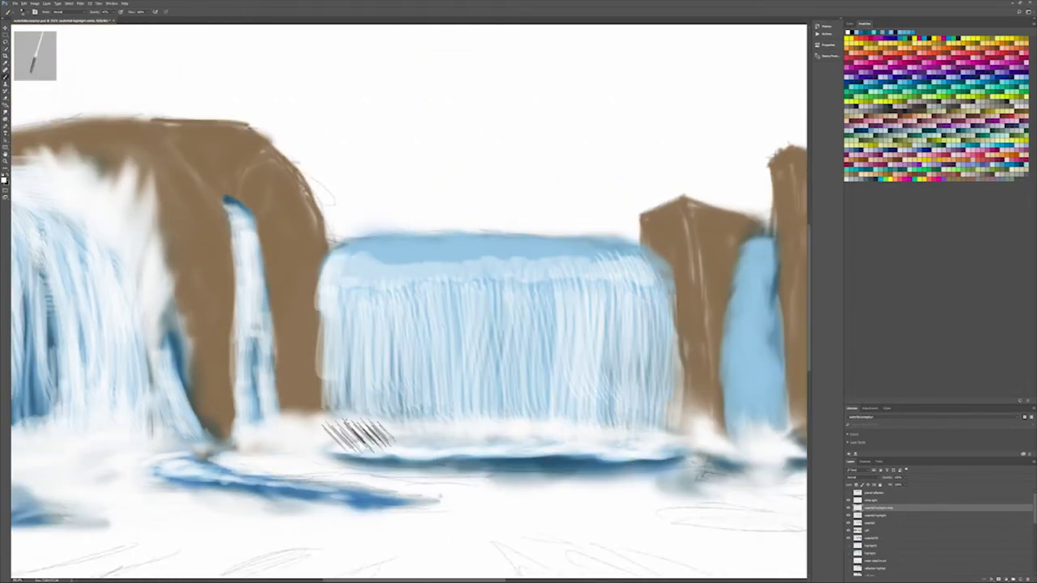
pyautogui.moveTo(631, 256); pyautogui.dragTo(405, 260)
pyautogui.moveTo(341, 259)
pyautogui.mouseDown()
pyautogui.moveTo(664, 267)
pyautogui.moveTo(389, 275)
pyautogui.moveTo(648, 247)
pyautogui.mouseUp()
# Step: Streak the right waterfall with light white lines
pyautogui.moveTo(757, 243)
pyautogui.mouseDown()
pyautogui.moveTo(749, 437)
pyautogui.moveTo(741, 429)
pyautogui.mouseUp()
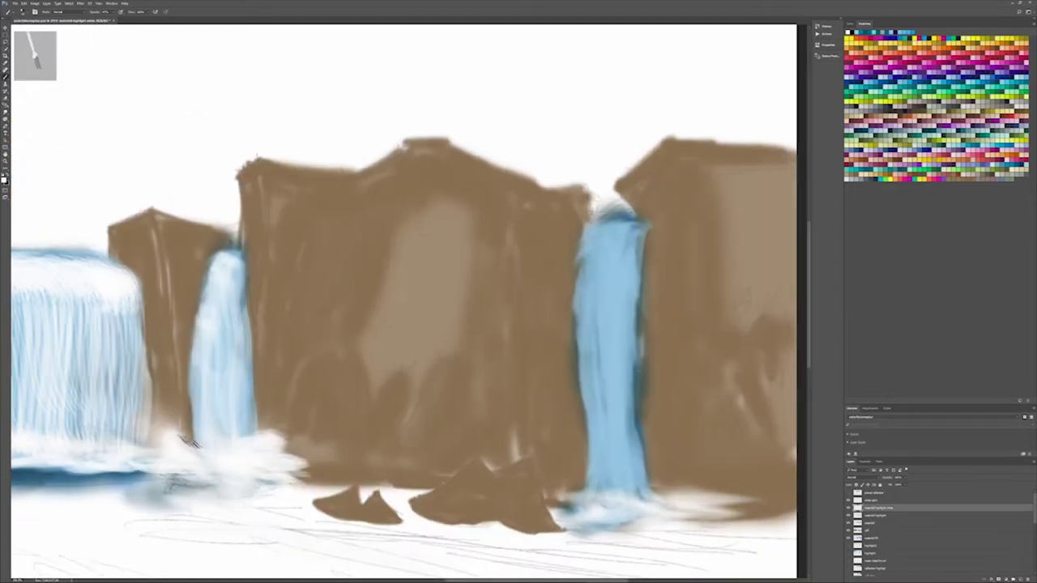
pyautogui.moveTo(615, 231); pyautogui.dragTo(615, 518)
pyautogui.moveTo(583, 207); pyautogui.dragTo(567, 486)
pyautogui.moveTo(599, 405); pyautogui.dragTo(567, 498)
# Step: Zoom in and refine the left waterfall's white streaks and foam
pyautogui.moveTo(186, 312); pyautogui.dragTo(243, 289)
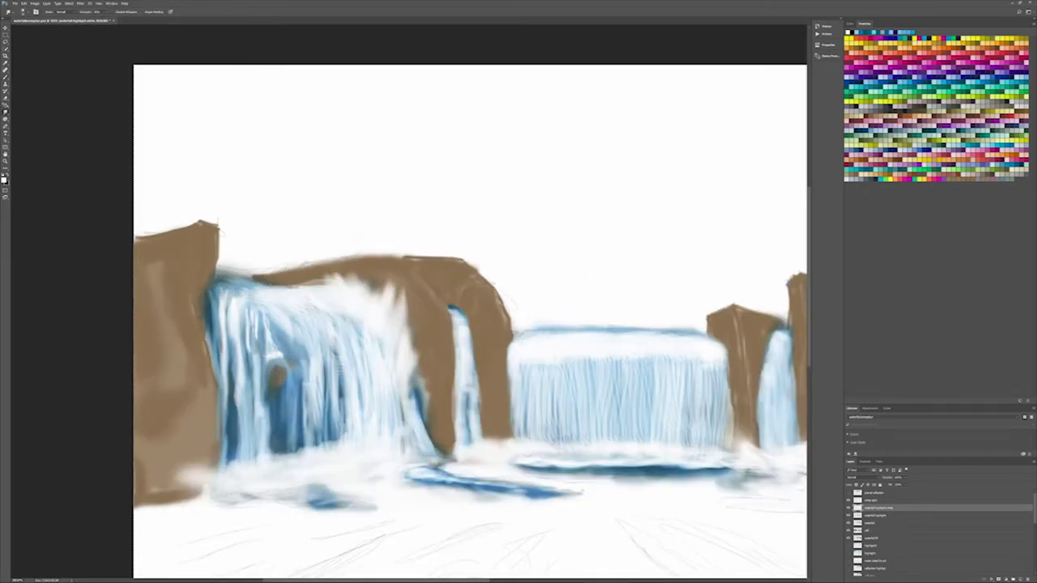
pyautogui.moveTo(236, 365); pyautogui.dragTo(241, 454)
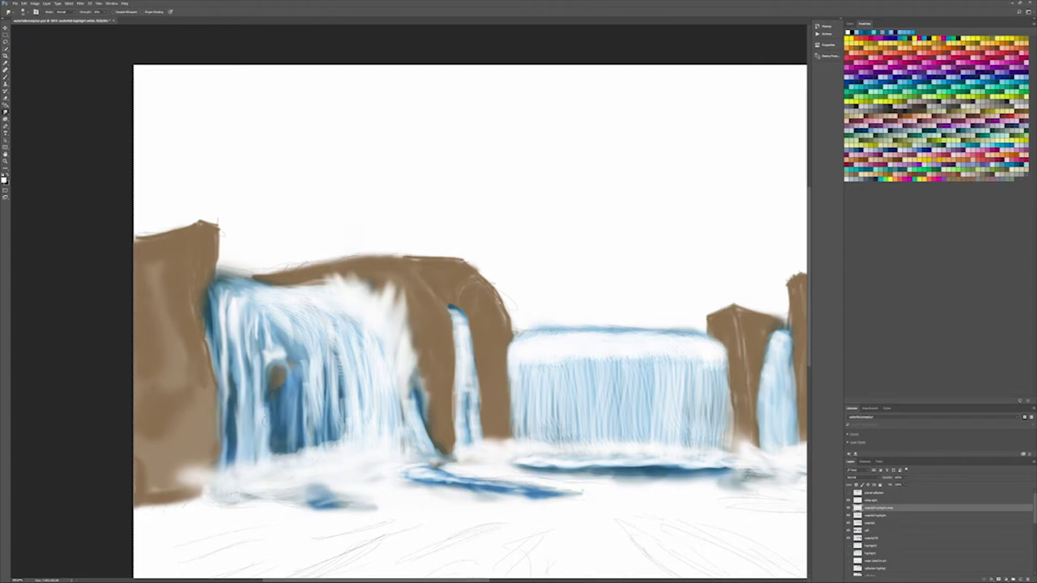
pyautogui.moveTo(300, 397); pyautogui.dragTo(279, 457)
pyautogui.moveTo(329, 340); pyautogui.dragTo(331, 397)
pyautogui.moveTo(401, 401)
pyautogui.mouseDown()
pyautogui.moveTo(401, 449)
pyautogui.moveTo(422, 443)
pyautogui.moveTo(425, 379)
pyautogui.mouseUp()
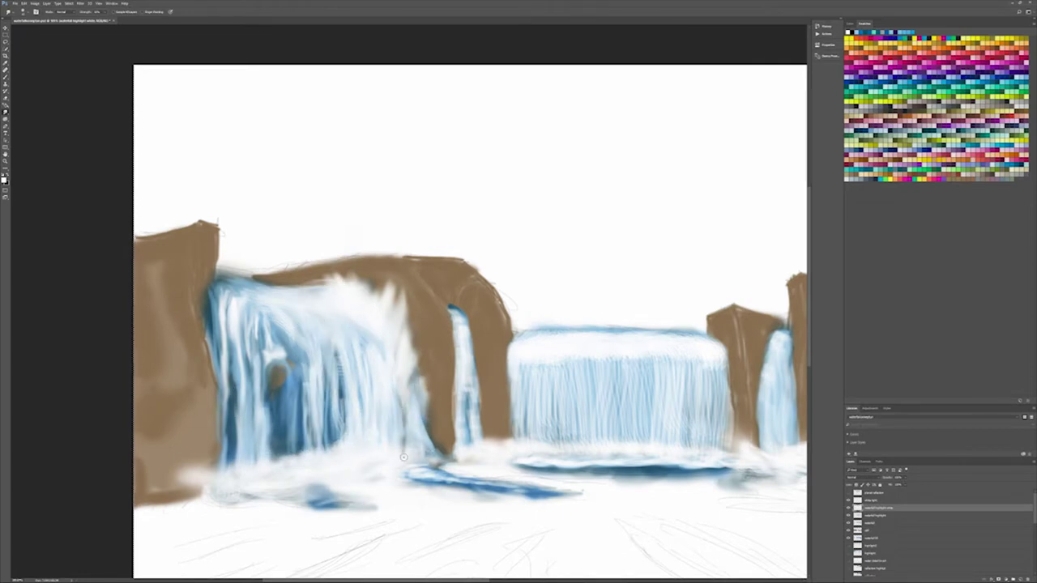
# Step: Lighten the narrow middle waterfall and brighten the wide central waterfall with white
pyautogui.moveTo(467, 353); pyautogui.dragTo(487, 445)
pyautogui.moveTo(469, 384); pyautogui.dragTo(479, 442)
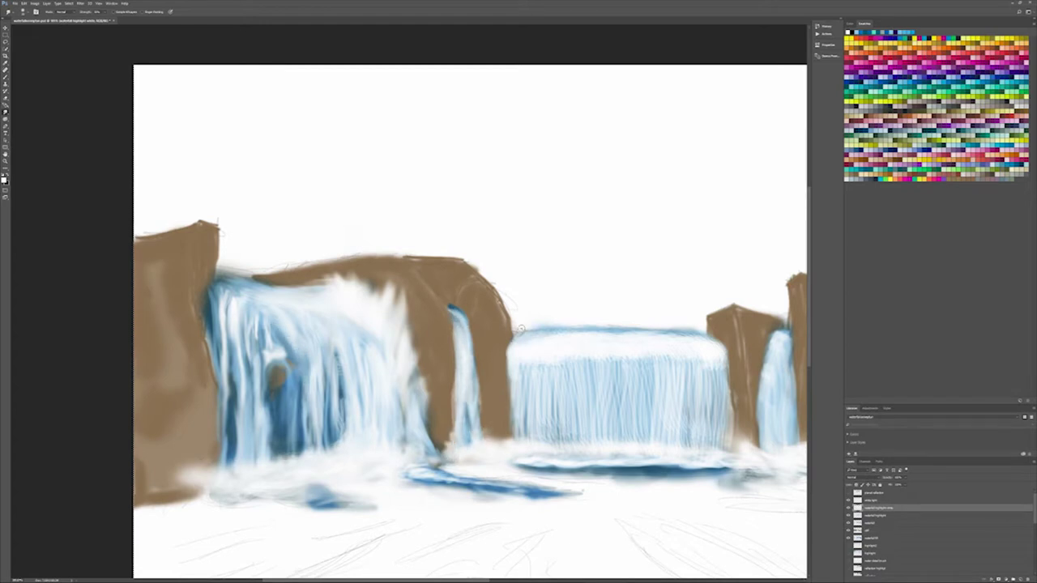
pyautogui.moveTo(518, 326); pyautogui.dragTo(511, 437)
pyautogui.moveTo(582, 411)
pyautogui.mouseDown()
pyautogui.moveTo(653, 377)
pyautogui.moveTo(713, 324)
pyautogui.mouseUp()
pyautogui.moveTo(526, 364); pyautogui.dragTo(534, 396)
pyautogui.moveTo(717, 374); pyautogui.dragTo(722, 381)
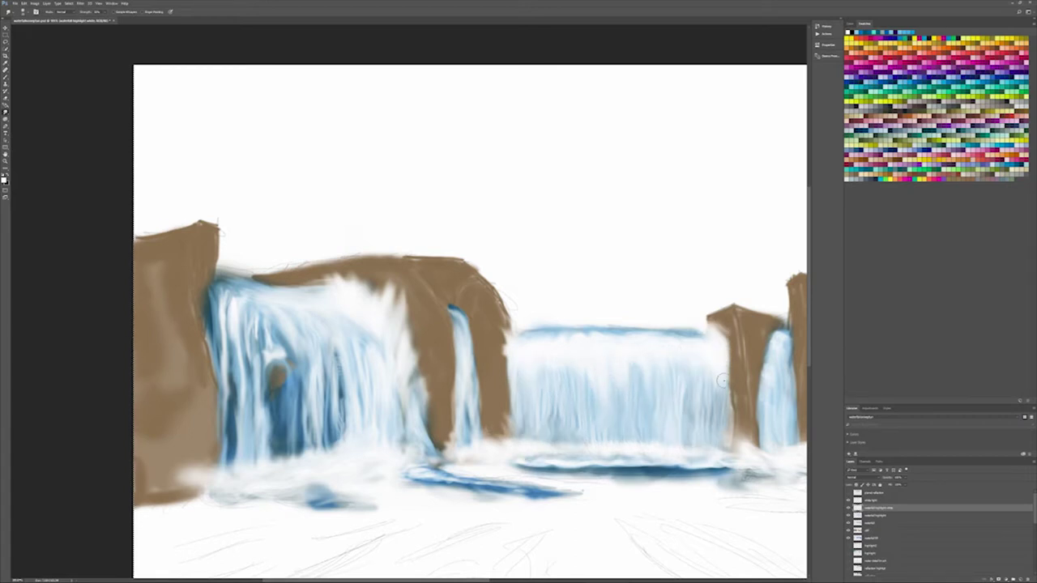
pyautogui.scroll(2, 722, 381)
pyautogui.moveTo(562, 316)
pyautogui.mouseDown()
pyautogui.moveTo(556, 381)
pyautogui.moveTo(566, 437)
pyautogui.mouseUp()
# Step: Brighten the narrow right waterfall's edges and rebalance its light and shade
pyautogui.moveTo(594, 398); pyautogui.dragTo(599, 489)
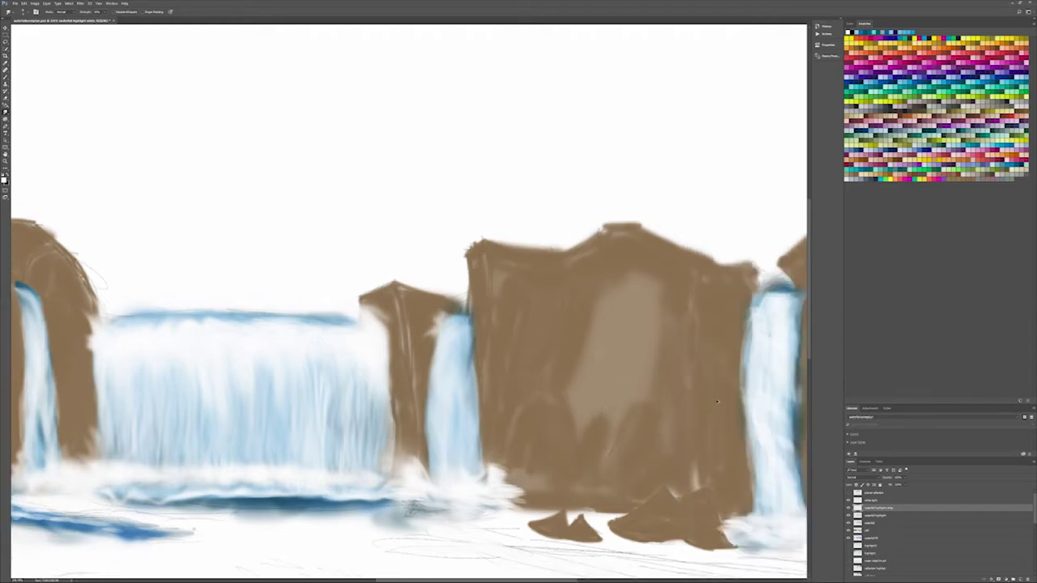
pyautogui.hscroll(5, 405, 324)
pyautogui.moveTo(554, 308); pyautogui.dragTo(535, 430)
pyautogui.moveTo(534, 369); pyautogui.dragTo(544, 486)
pyautogui.moveTo(583, 401); pyautogui.dragTo(572, 330)
pyautogui.moveTo(575, 450); pyautogui.dragTo(573, 491)
pyautogui.moveTo(544, 427)
pyautogui.mouseDown()
pyautogui.moveTo(541, 518)
pyautogui.moveTo(541, 489)
pyautogui.mouseUp()
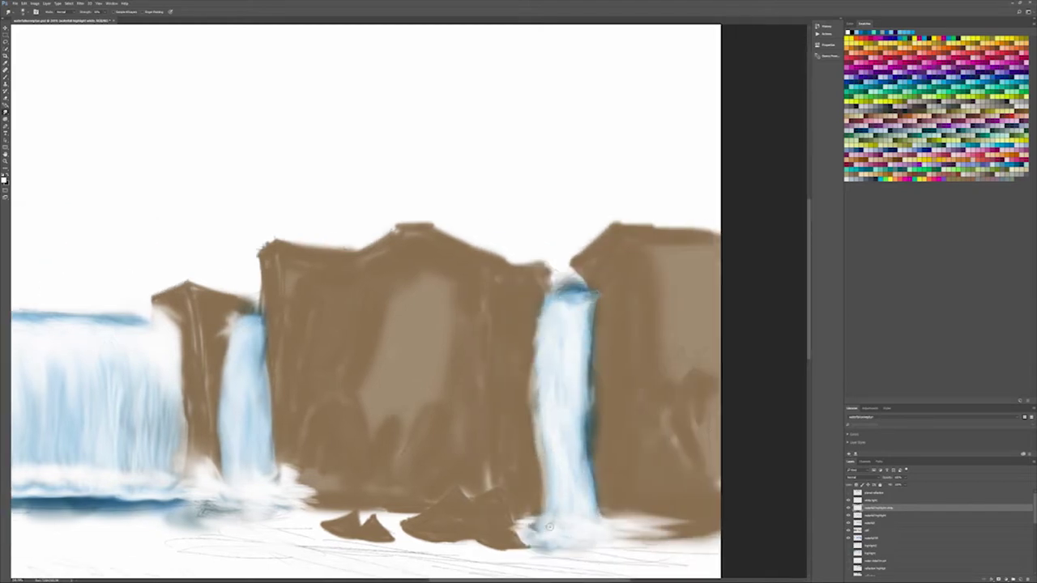
# Step: Brighten the right waterfall and its base splash with white
pyautogui.moveTo(549, 526); pyautogui.dragTo(519, 502)
pyautogui.moveTo(592, 494); pyautogui.dragTo(624, 518)
pyautogui.moveTo(534, 332); pyautogui.dragTo(532, 384)
pyautogui.moveTo(551, 304); pyautogui.dragTo(531, 349)
pyautogui.scroll(-2, 407, 261)
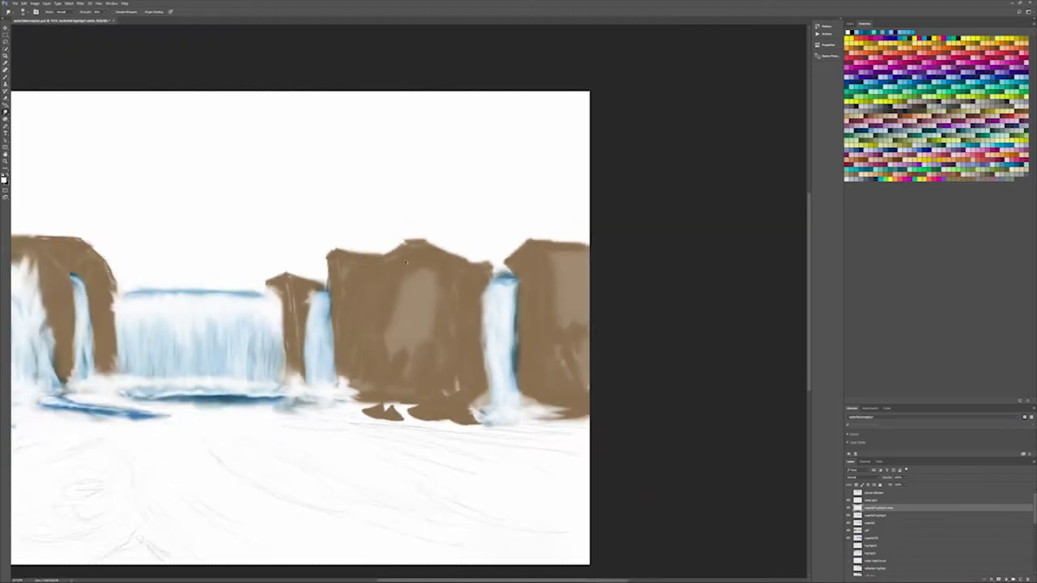
pyautogui.scroll(3, 891, 502)
# Step: Switch to a different layer, deselect the canvas, then undo the deselection
pyautogui.click(879, 506)
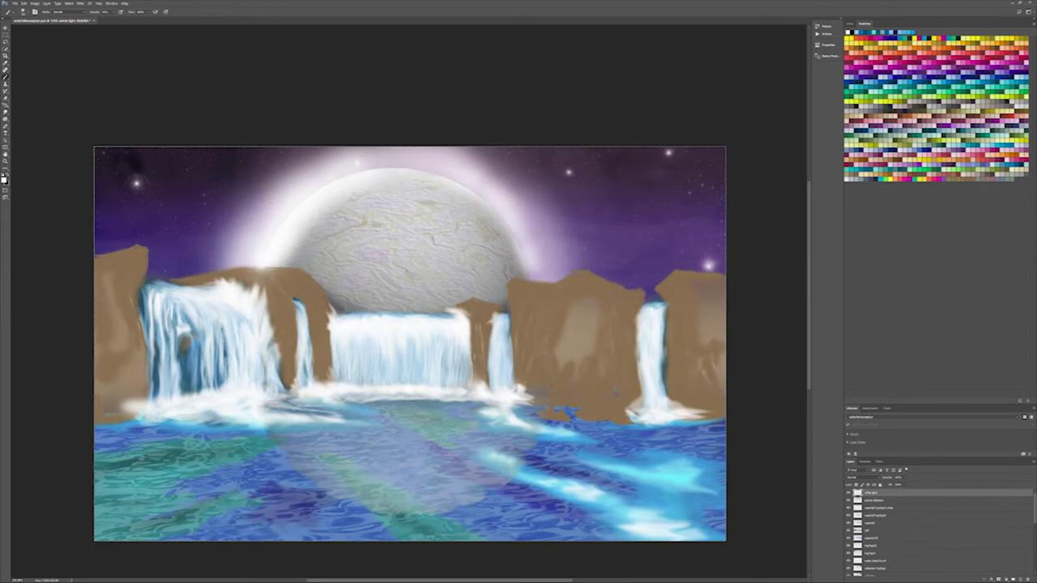
pyautogui.hotkey('ctrl', 'd')
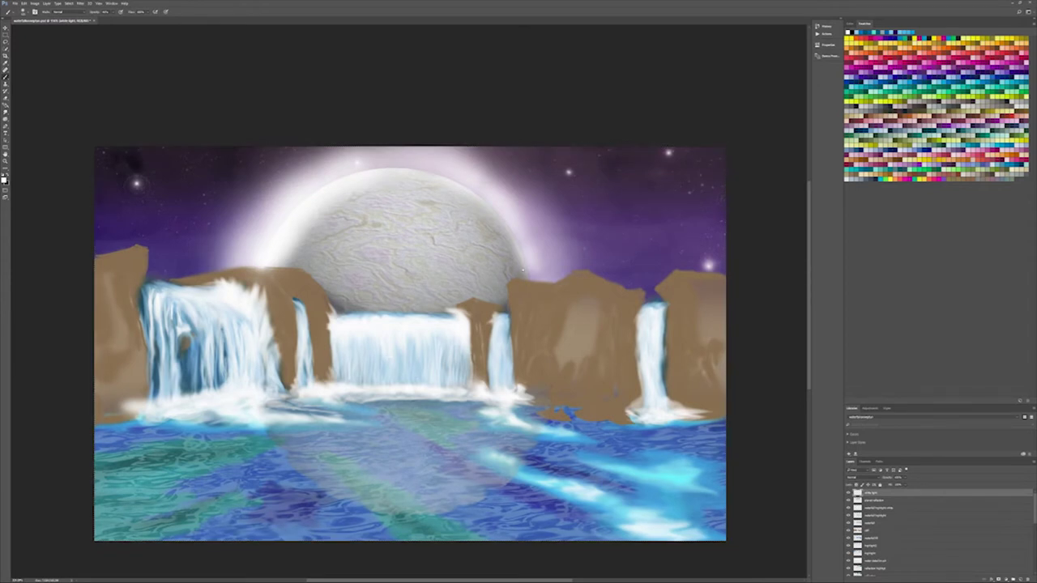
pyautogui.hotkey('ctrl', 'z')
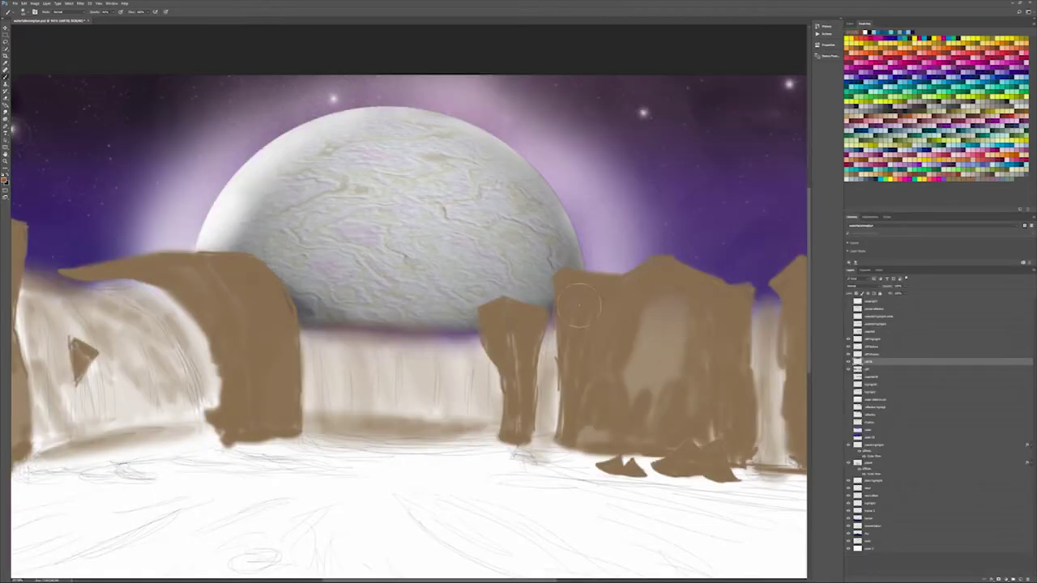
# Step: On the layer below, paint dark brown into the right rock and the strip between rocks
pyautogui.click(878, 370)
pyautogui.moveTo(559, 330); pyautogui.dragTo(564, 378)
pyautogui.moveTo(632, 316); pyautogui.dragTo(681, 401)
pyautogui.moveTo(557, 388); pyautogui.dragTo(600, 453)
pyautogui.hotkey('ctrl', 'alt', 'z')
pyautogui.hotkey('ctrl', 'alt', 'z')
pyautogui.hotkey('ctrl', 'alt', 'z')
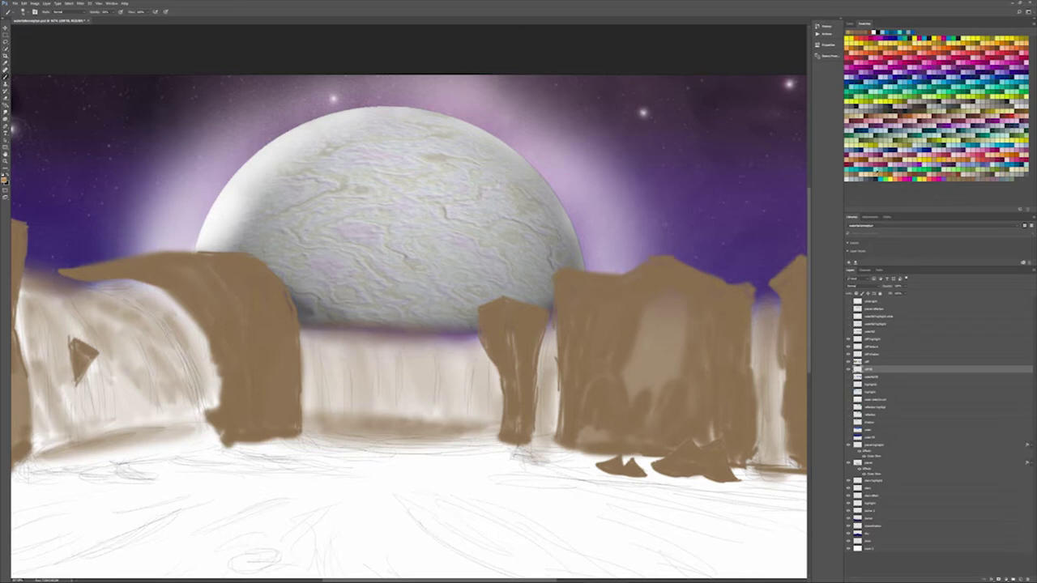
pyautogui.moveTo(640, 324); pyautogui.dragTo(672, 400)
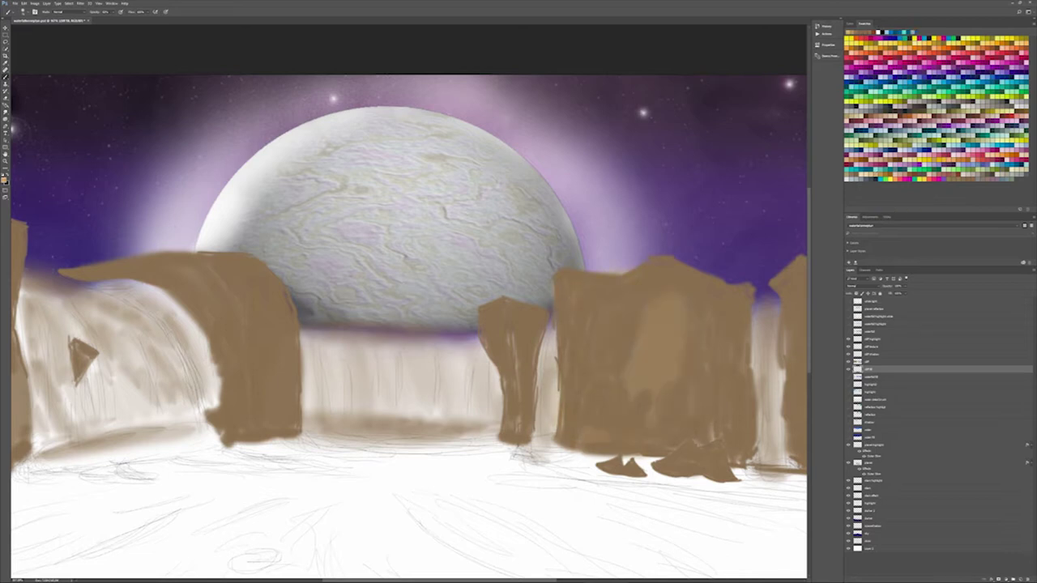
pyautogui.moveTo(774, 324); pyautogui.dragTo(774, 462)
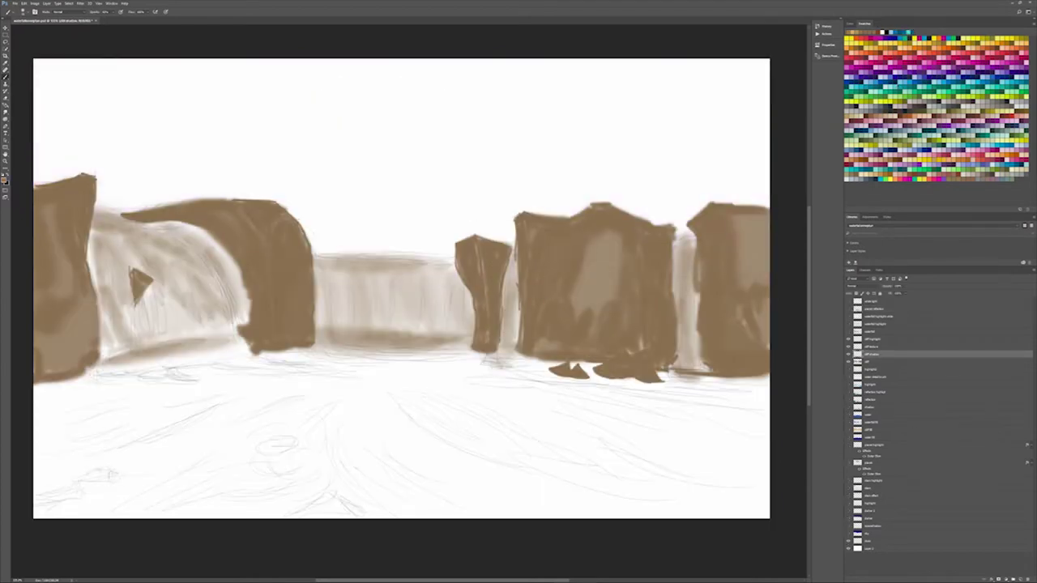
# Step: Zoom in and shade the tall rock's and left rock's faces dark brown down to their bases
pyautogui.hotkey('ctrl', '+')
pyautogui.hotkey('ctrl', '+')
pyautogui.moveTo(492, 153)
pyautogui.mouseDown()
pyautogui.moveTo(505, 144)
pyautogui.moveTo(489, 478)
pyautogui.mouseUp()
pyautogui.scroll(2, 489, 478)
pyautogui.moveTo(349, 236); pyautogui.dragTo(357, 340)
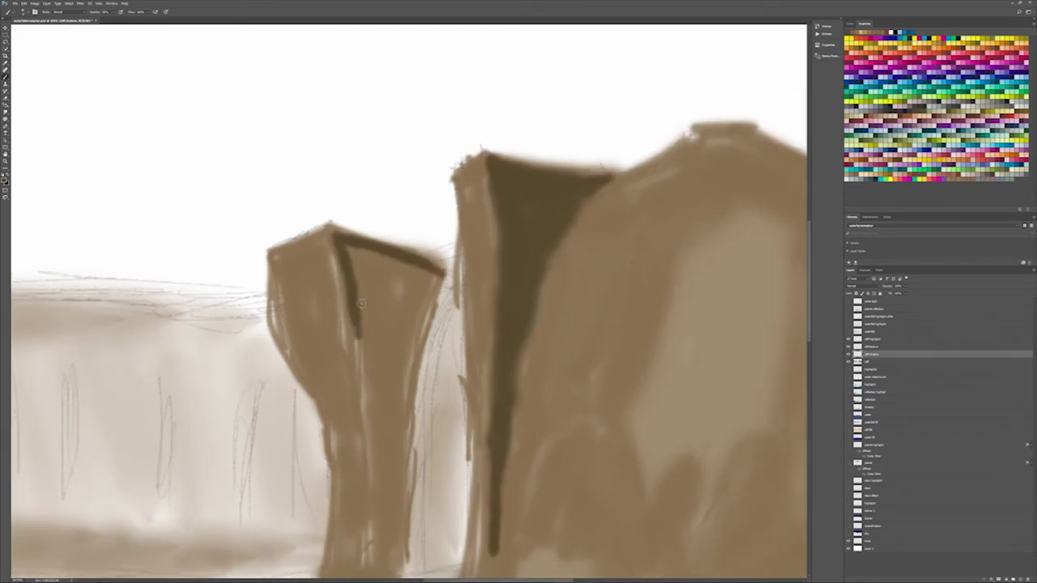
pyautogui.moveTo(430, 247); pyautogui.dragTo(356, 417)
pyautogui.moveTo(437, 272); pyautogui.dragTo(365, 413)
pyautogui.scroll(-5, 367, 303)
pyautogui.moveTo(367, 303); pyautogui.dragTo(374, 445)
pyautogui.moveTo(486, 291); pyautogui.dragTo(486, 460)
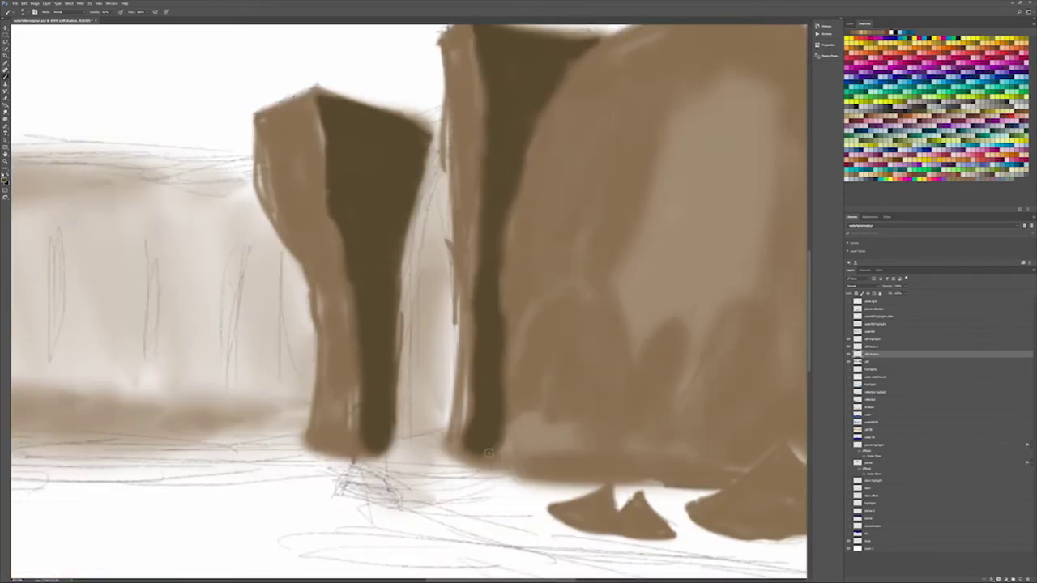
# Step: Block in dark shadow masses on the lower rock and the two foot rocks
pyautogui.moveTo(523, 387)
pyautogui.mouseDown()
pyautogui.moveTo(597, 416)
pyautogui.moveTo(731, 400)
pyautogui.moveTo(754, 462)
pyautogui.mouseUp()
pyautogui.moveTo(603, 490)
pyautogui.mouseDown()
pyautogui.moveTo(606, 517)
pyautogui.moveTo(651, 530)
pyautogui.mouseUp()
pyautogui.hscroll(5, 651, 531)
pyautogui.moveTo(502, 448); pyautogui.dragTo(530, 490)
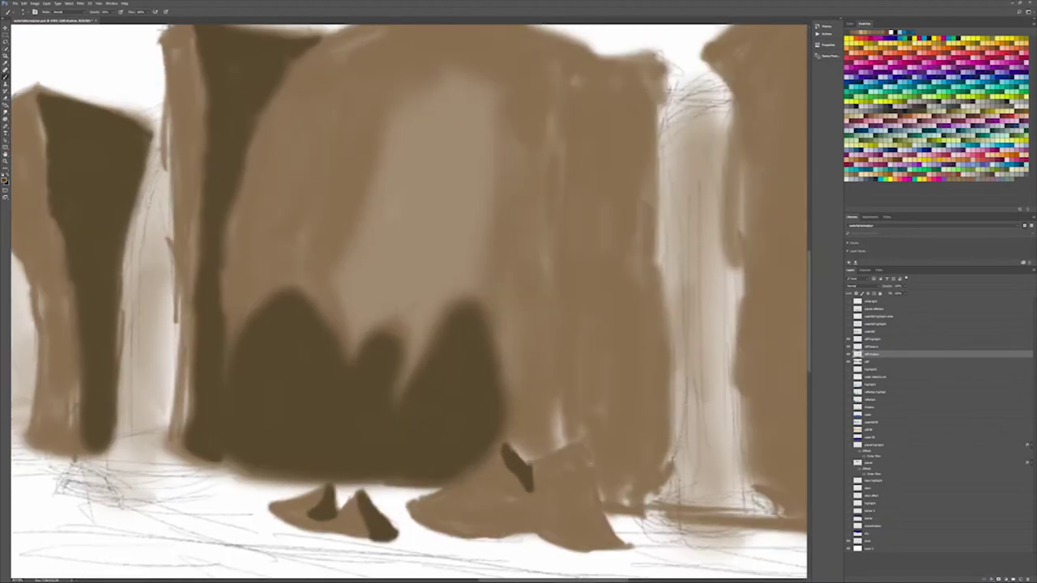
pyautogui.moveTo(578, 450); pyautogui.dragTo(609, 541)
pyautogui.moveTo(584, 455); pyautogui.dragTo(630, 549)
# Step: Brush dark shadows onto the lower middle and right rocks and the rock beside the waterfall
pyautogui.moveTo(502, 414); pyautogui.dragTo(590, 462)
pyautogui.moveTo(507, 345); pyautogui.dragTo(599, 433)
pyautogui.moveTo(579, 401); pyautogui.dragTo(664, 525)
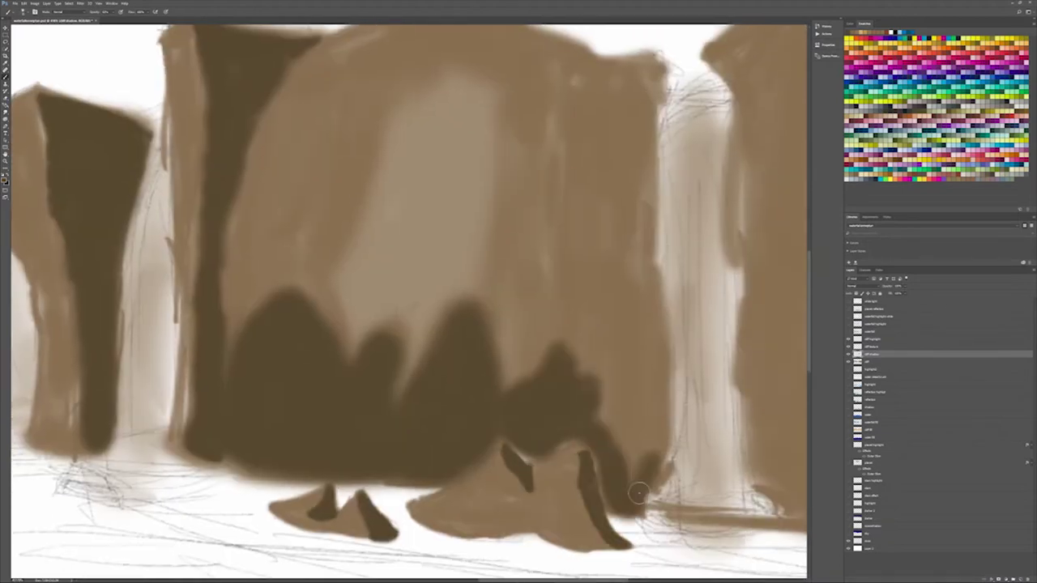
pyautogui.moveTo(583, 330); pyautogui.dragTo(678, 512)
pyautogui.hscroll(5, 679, 512)
pyautogui.moveTo(680, 375); pyautogui.dragTo(725, 498)
pyautogui.moveTo(507, 303); pyautogui.dragTo(518, 474)
pyautogui.moveTo(518, 267)
pyautogui.mouseDown()
pyautogui.moveTo(590, 475)
pyautogui.moveTo(712, 527)
pyautogui.mouseUp()
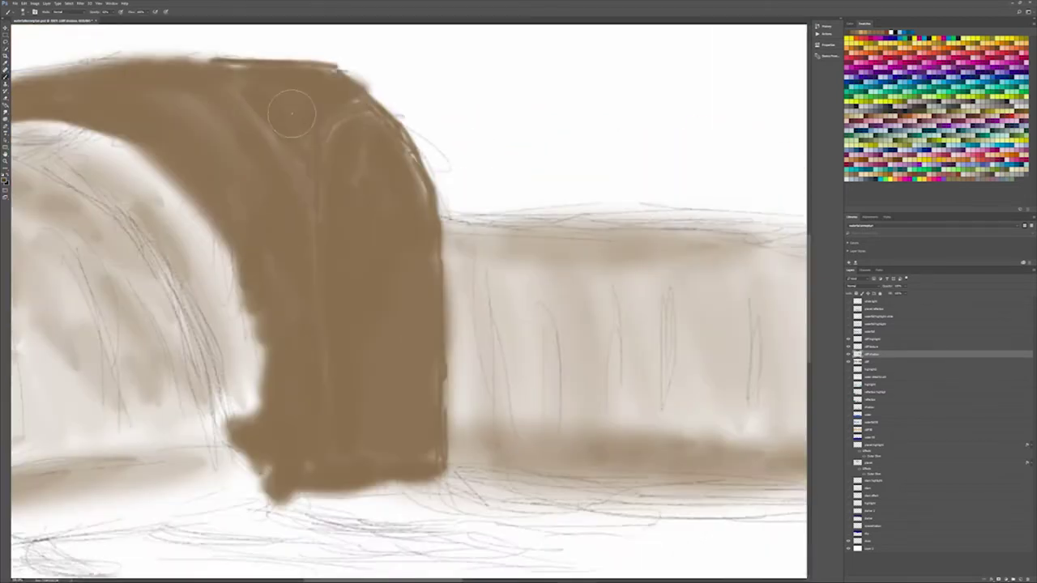
# Step: Paint a dark V-shaped rock shadow, shade the rock's left side and the arch underside
pyautogui.moveTo(214, 52); pyautogui.dragTo(318, 202)
pyautogui.moveTo(364, 96); pyautogui.dragTo(318, 284)
pyautogui.moveTo(219, 53)
pyautogui.mouseDown()
pyautogui.moveTo(357, 122)
pyautogui.moveTo(247, 105)
pyautogui.mouseUp()
pyautogui.moveTo(258, 454)
pyautogui.mouseDown()
pyautogui.moveTo(276, 518)
pyautogui.moveTo(284, 250)
pyautogui.moveTo(203, 92)
pyautogui.mouseUp()
pyautogui.moveTo(188, 194); pyautogui.dragTo(413, 178)
pyautogui.moveTo(307, 162)
pyautogui.mouseDown()
pyautogui.moveTo(505, 121)
pyautogui.moveTo(640, 138)
pyautogui.mouseUp()
# Step: Darken the small triangular rock and the left rock's base with brown shadow
pyautogui.moveTo(172, 360); pyautogui.dragTo(184, 458)
pyautogui.moveTo(187, 403); pyautogui.dragTo(198, 449)
pyautogui.moveTo(226, 385)
pyautogui.mouseDown()
pyautogui.moveTo(206, 393)
pyautogui.moveTo(195, 458)
pyautogui.mouseUp()
pyautogui.scroll(-5, 405, 324)
pyautogui.scroll(5, 134, 492)
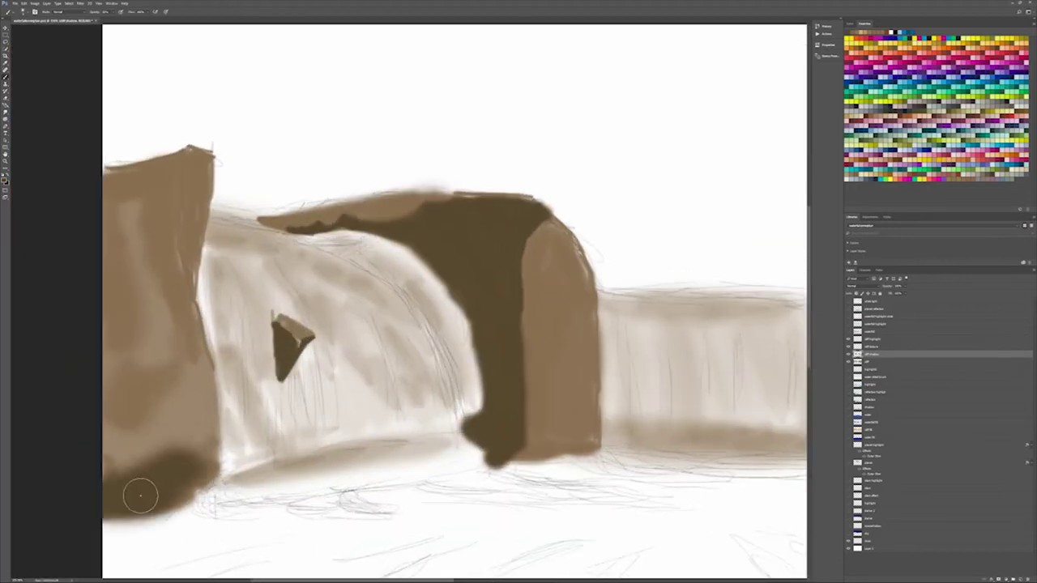
pyautogui.moveTo(134, 493); pyautogui.dragTo(162, 380)
# Step: Select the dff highlight layer and zoom out to see the whole painting
pyautogui.keyDown('ctrl'); pyautogui.click(569, 362); pyautogui.keyUp('ctrl')
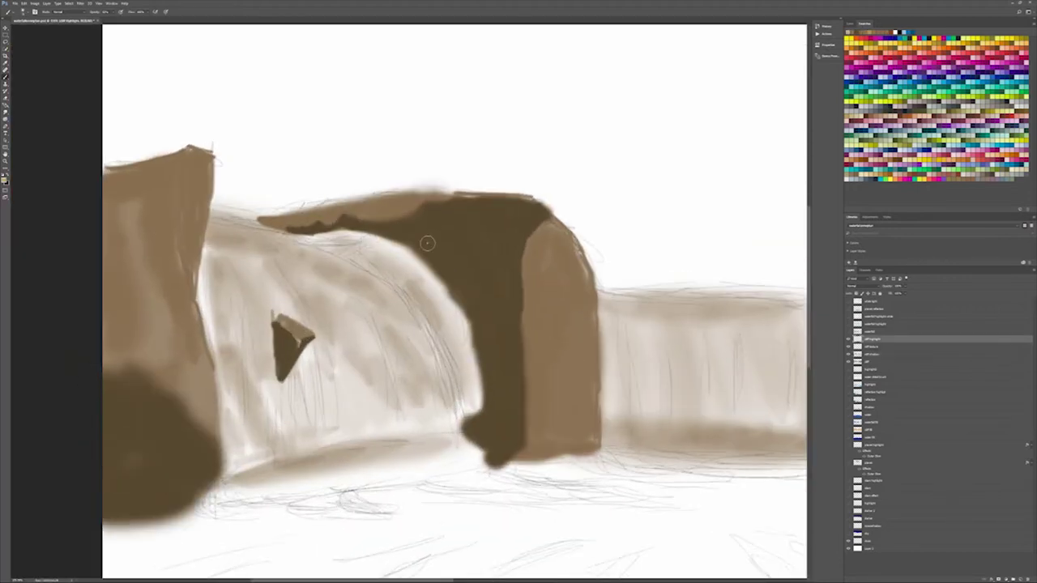
pyautogui.scroll(-5, 427, 243)
pyautogui.press('m')
pyautogui.rightClick(316, 240)
# Step: Highlight the top of the left rock and the arch ledge with the brush
pyautogui.press('Escape')
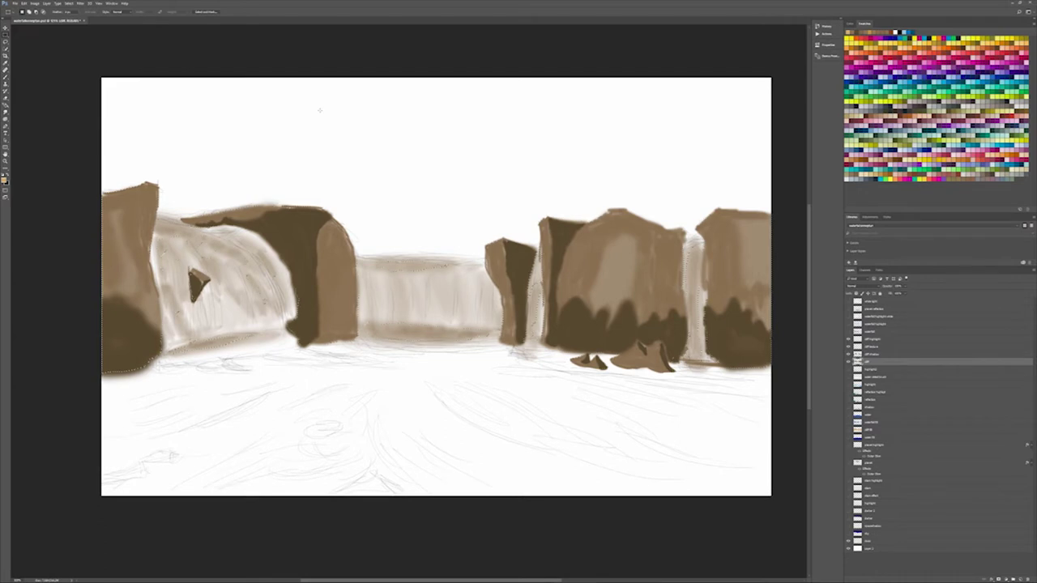
pyautogui.scroll(5, 119, 197)
pyautogui.press('b')
pyautogui.moveTo(65, 195); pyautogui.dragTo(113, 175)
pyautogui.moveTo(316, 275); pyautogui.dragTo(729, 231)
pyautogui.moveTo(194, 171); pyautogui.dragTo(235, 166)
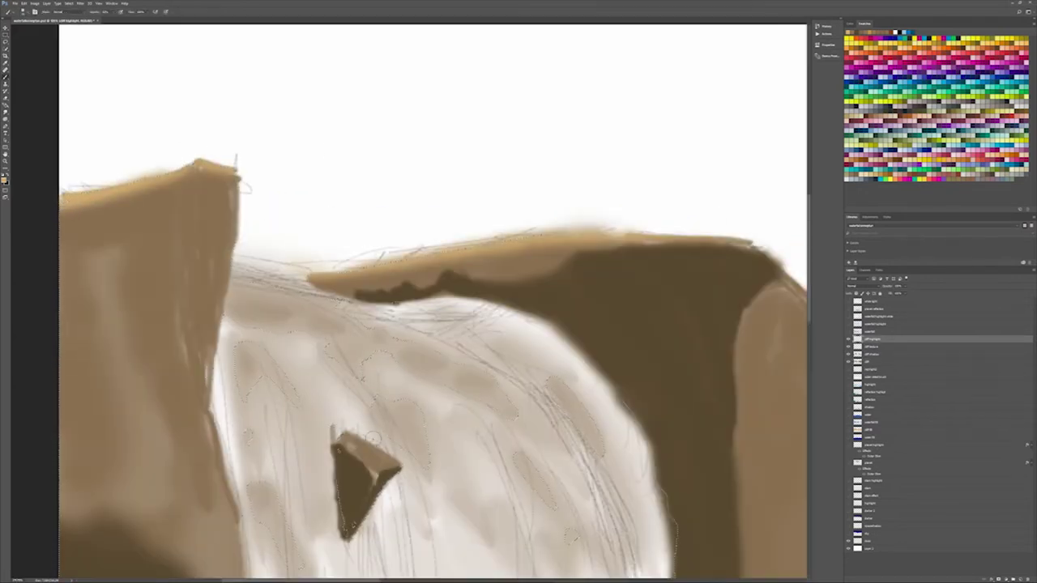
# Step: Add orange highlights along the arch edge and the middle pillar's top and left edges
pyautogui.rightClick(618, 287)
pyautogui.moveTo(618, 287); pyautogui.dragTo(213, 157)
pyautogui.moveTo(383, 202)
pyautogui.mouseDown()
pyautogui.moveTo(465, 494)
pyautogui.moveTo(462, 567)
pyautogui.mouseUp()
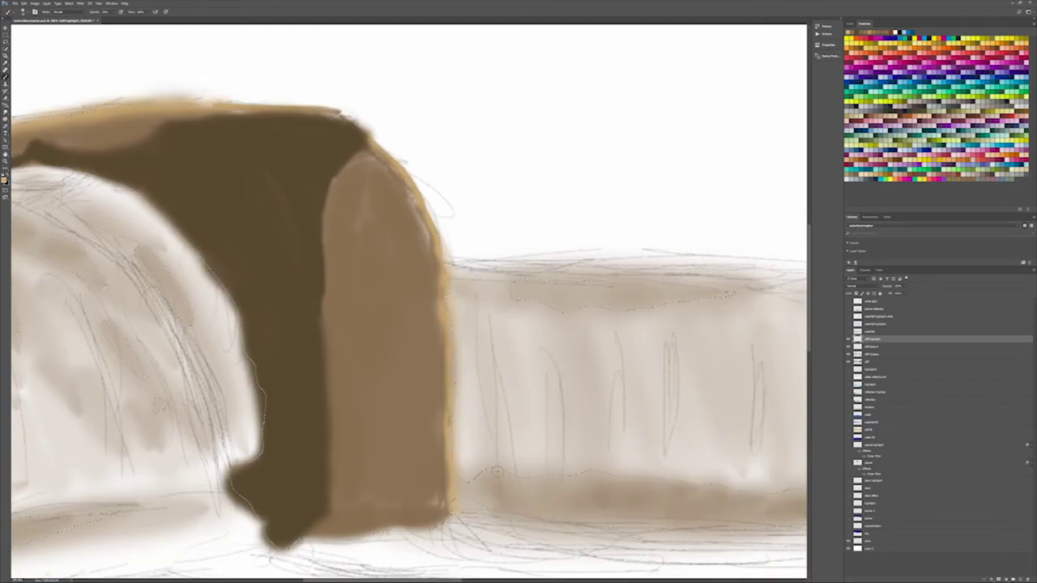
pyautogui.moveTo(456, 146); pyautogui.dragTo(132, 146)
pyautogui.moveTo(527, 230)
pyautogui.mouseDown()
pyautogui.moveTo(599, 211)
pyautogui.moveTo(539, 340)
pyautogui.mouseUp()
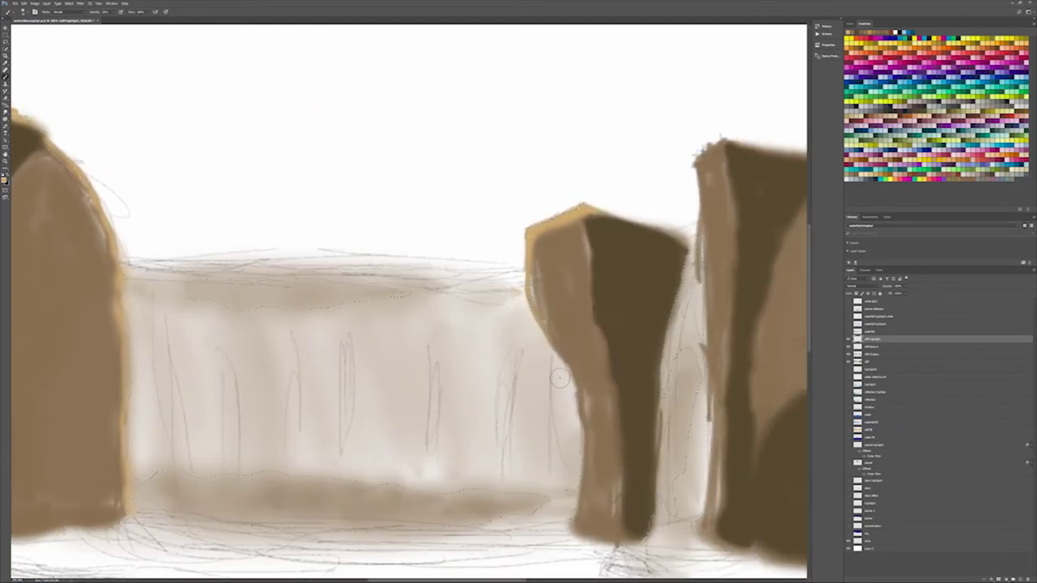
pyautogui.moveTo(528, 300); pyautogui.dragTo(576, 382)
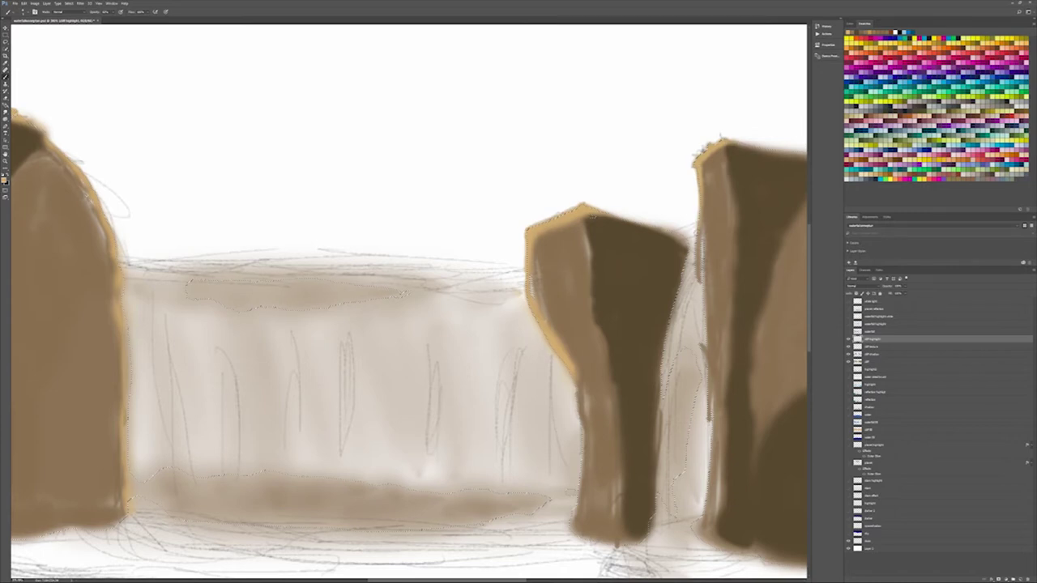
# Step: Return to the highlight layer and paint a large highlight on the right pillar's face
pyautogui.click(891, 362)
pyautogui.click(903, 340)
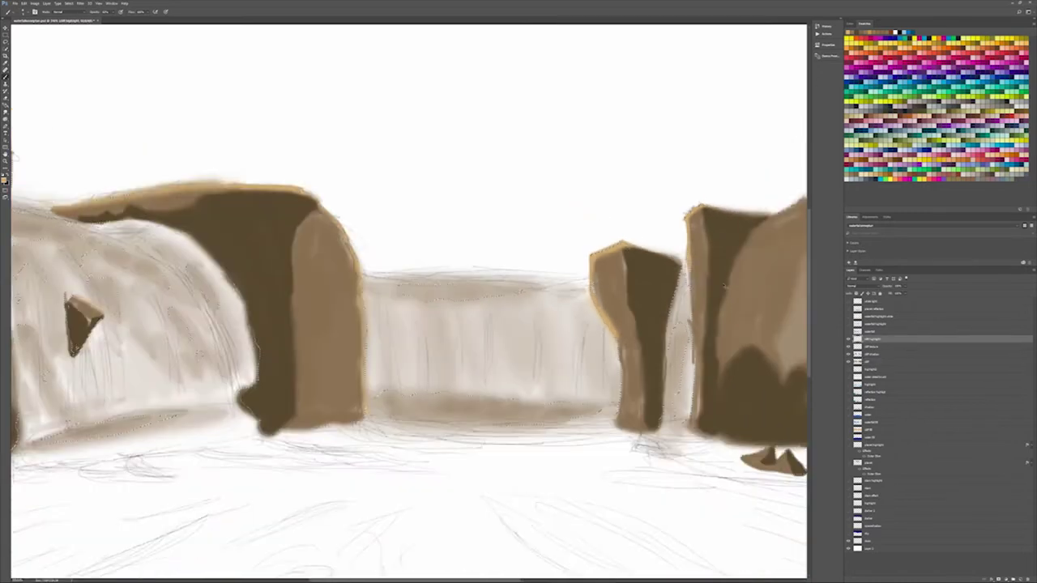
pyautogui.moveTo(567, 324); pyautogui.dragTo(686, 278)
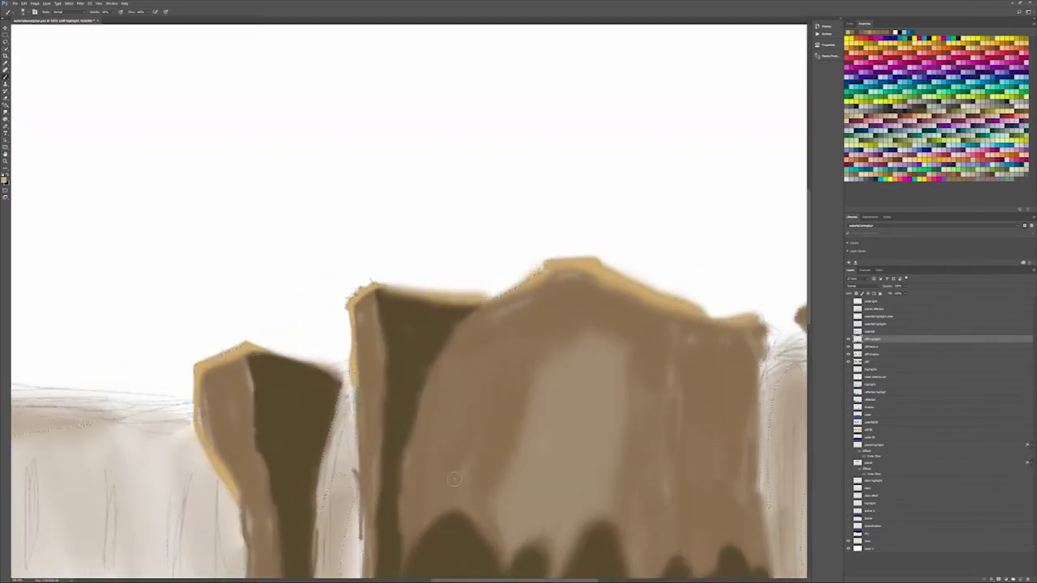
pyautogui.moveTo(442, 478); pyautogui.dragTo(507, 332)
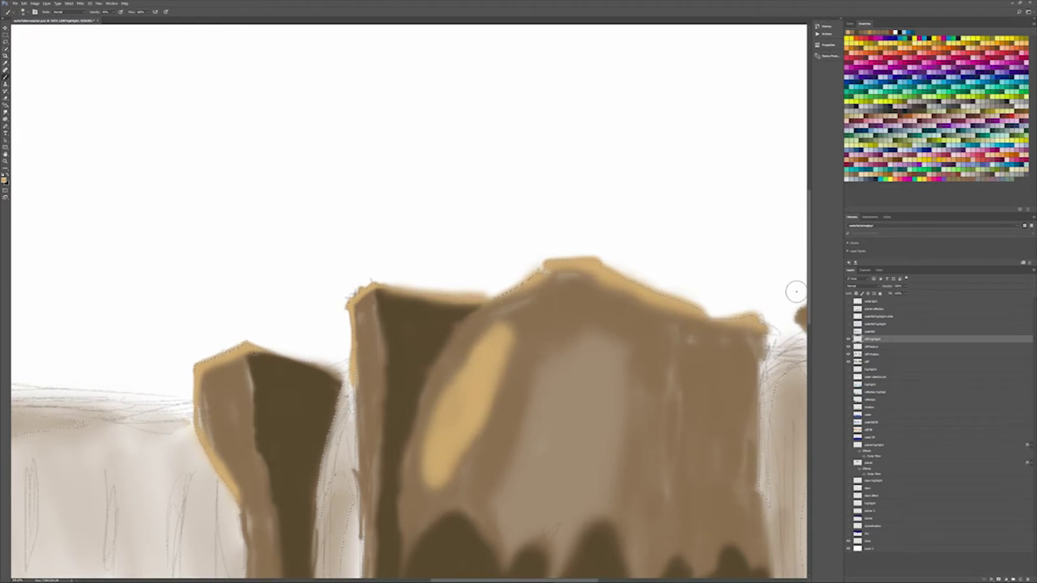
# Step: Lighten the left and right foreground rocks with tan, then fit the painting in view
pyautogui.hscroll(5, 761, 272)
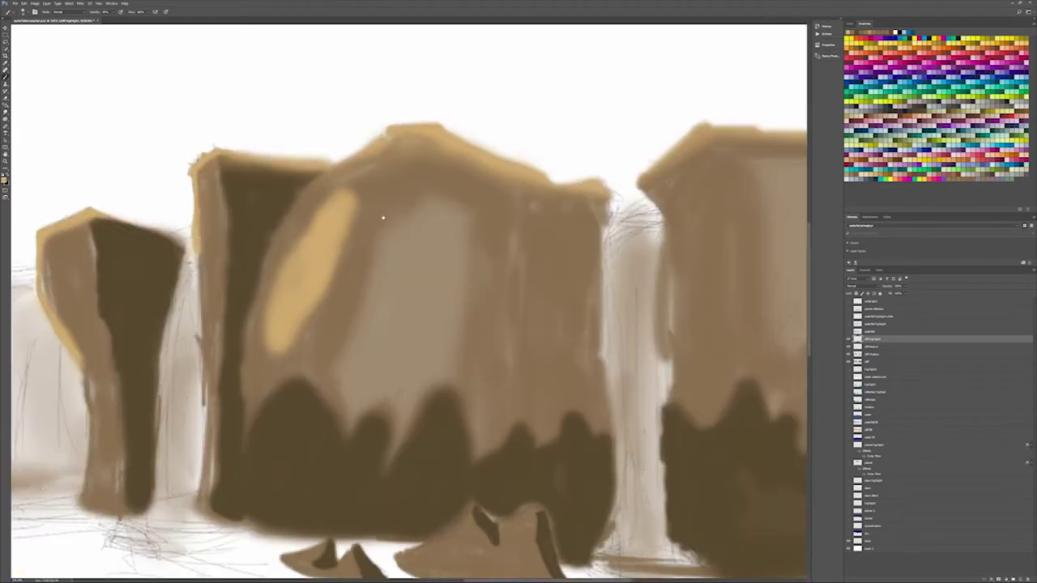
pyautogui.moveTo(388, 558); pyautogui.dragTo(510, 267)
pyautogui.moveTo(559, 347); pyautogui.dragTo(519, 369)
pyautogui.moveTo(417, 409); pyautogui.dragTo(471, 369)
pyautogui.moveTo(302, 395); pyautogui.dragTo(346, 378)
pyautogui.moveTo(341, 405); pyautogui.dragTo(397, 410)
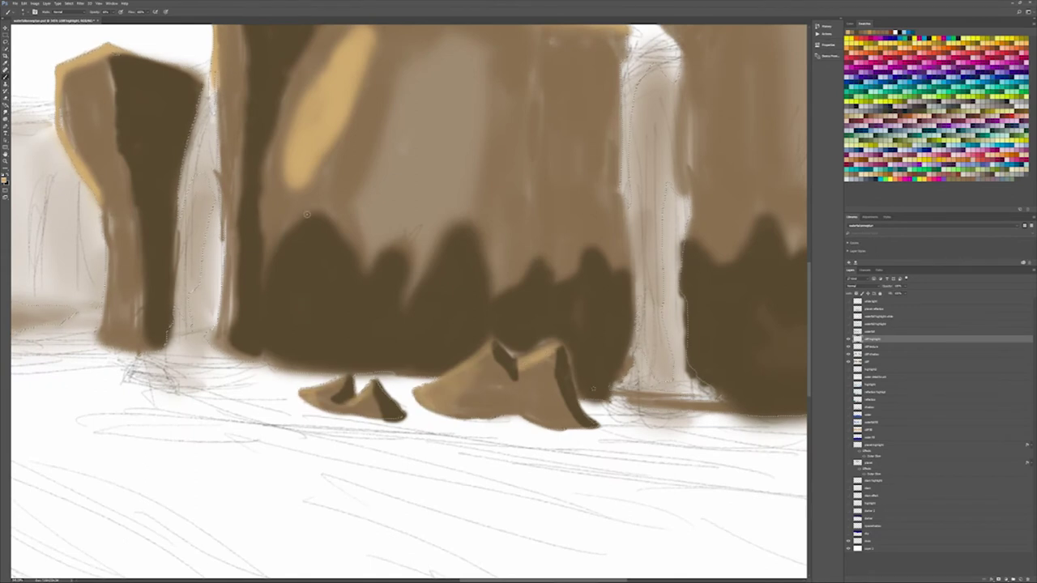
pyautogui.hotkey('ctrl', '0')
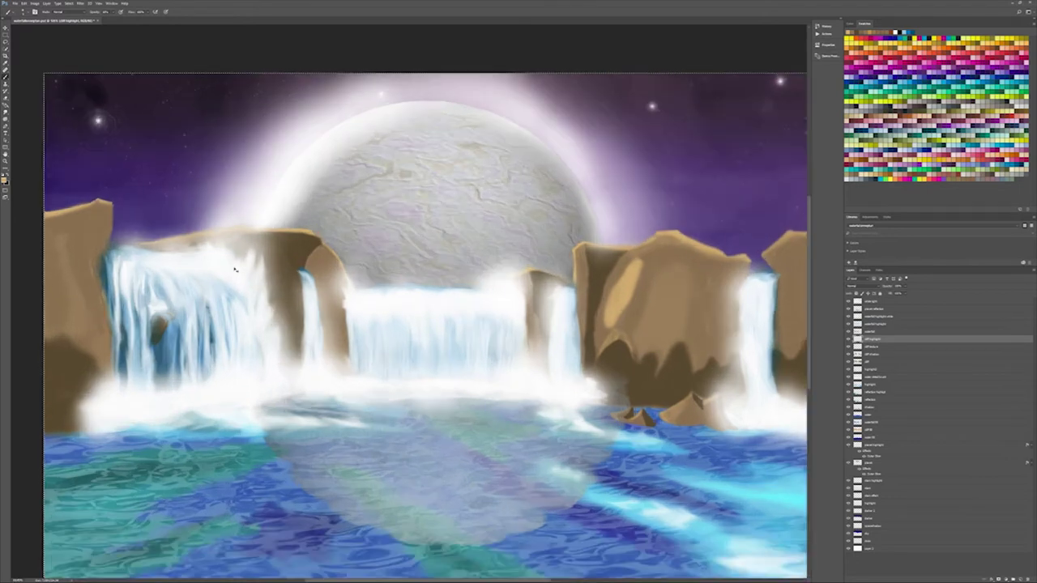
# Step: Shade the arch and the rock's top edge with dark strokes, adding a thin dark stroke on the rock
pyautogui.moveTo(373, 288)
pyautogui.mouseDown()
pyautogui.moveTo(269, 192)
pyautogui.moveTo(496, 258)
pyautogui.mouseUp()
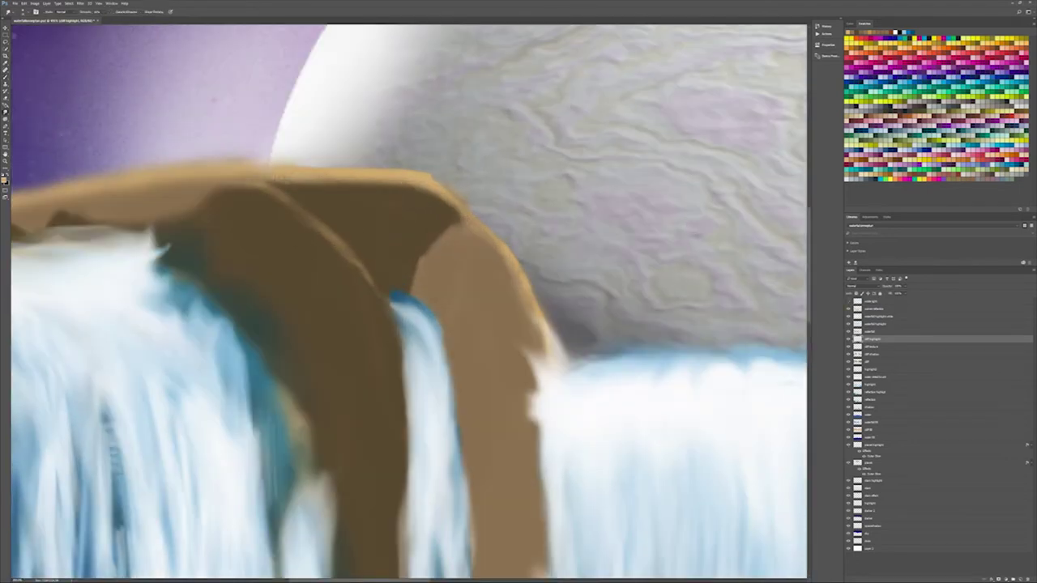
pyautogui.moveTo(14, 194)
pyautogui.mouseDown()
pyautogui.moveTo(162, 172)
pyautogui.moveTo(376, 168)
pyautogui.mouseUp()
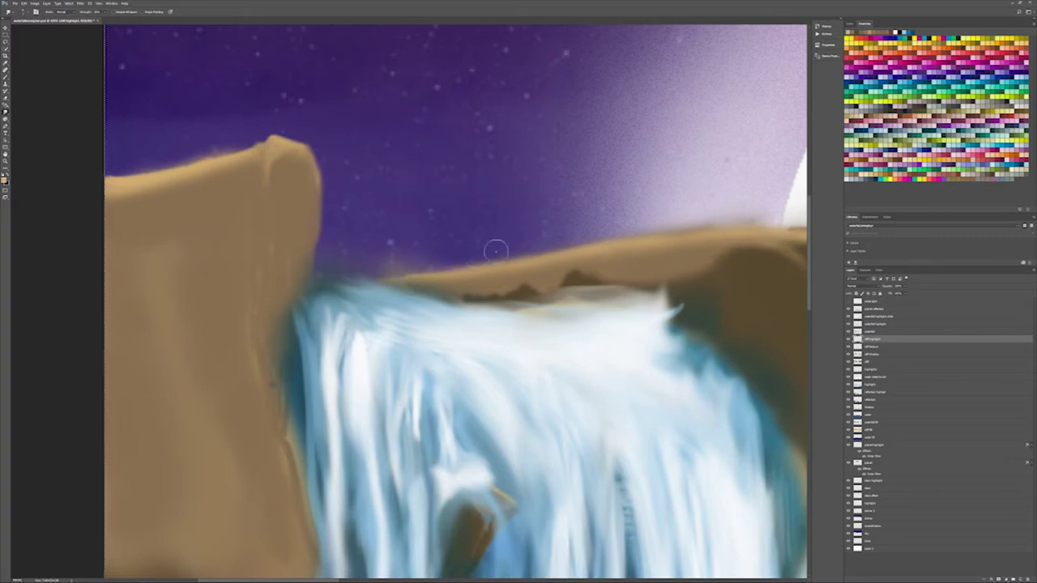
pyautogui.hotkey('alt', '[')
pyautogui.hotkey('alt', '[')
pyautogui.hotkey('alt', '[')
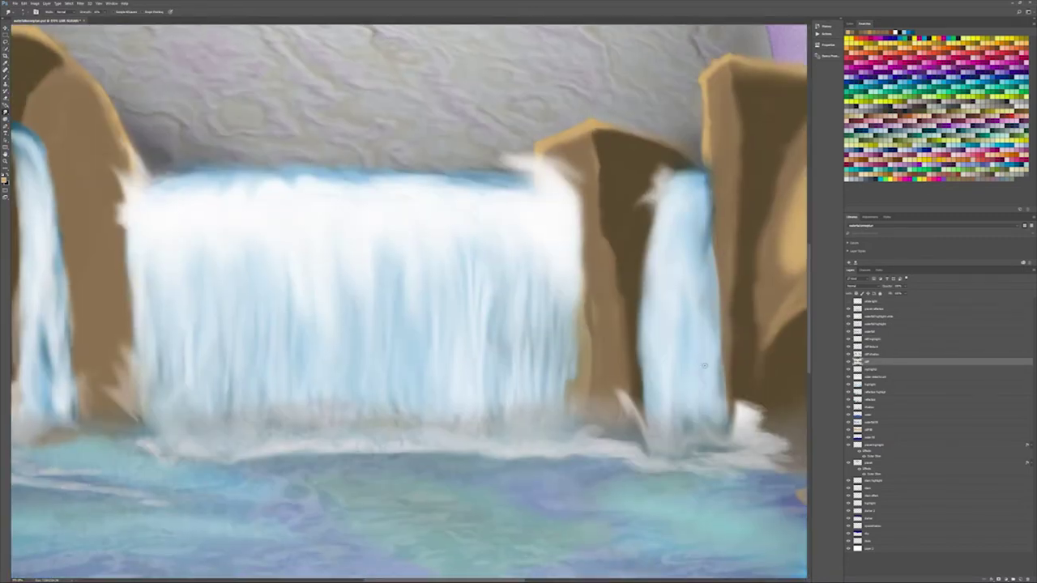
pyautogui.hotkey('alt', ']')
pyautogui.hotkey('alt', ']')
pyautogui.hotkey('alt', ']')
pyautogui.hotkey('alt', '[')
pyautogui.hotkey('alt', '[')
pyautogui.hotkey('alt', '[')
pyautogui.press('b')
pyautogui.moveTo(586, 397); pyautogui.dragTo(586, 340)
# Step: Lower and flatten the large rock's top by smudging sky colour over it
pyautogui.hotkey('alt', ']')
pyautogui.hotkey('alt', ']')
pyautogui.hotkey('alt', ']')
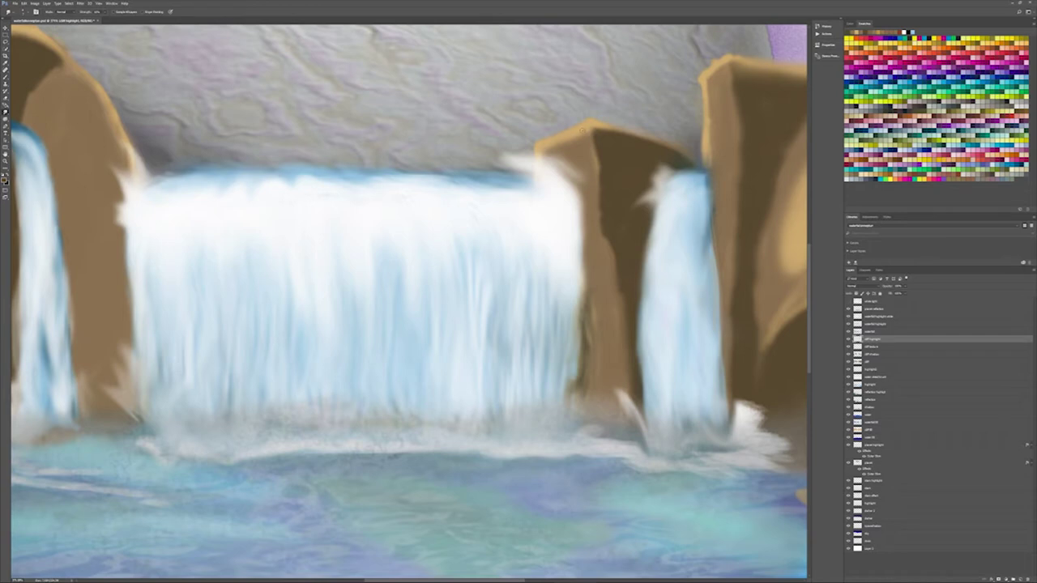
pyautogui.hotkey('alt', '[')
pyautogui.hotkey('alt', '[')
pyautogui.hotkey('alt', '[')
pyautogui.hotkey('alt', ']')
pyautogui.hotkey('alt', ']')
pyautogui.hotkey('alt', ']')
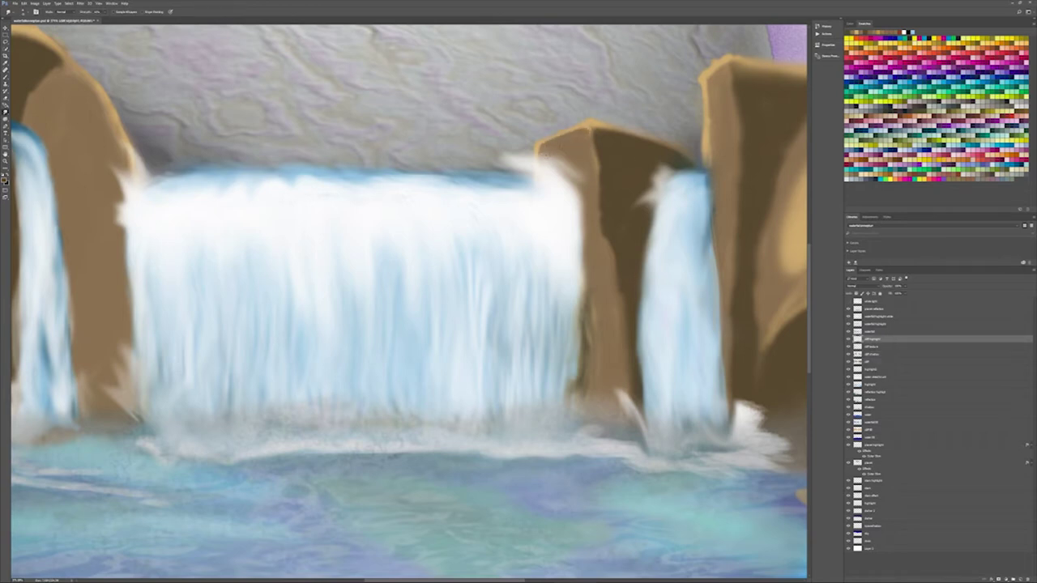
pyautogui.hotkey('alt', '[')
pyautogui.hotkey('alt', '[')
pyautogui.hotkey('alt', '[')
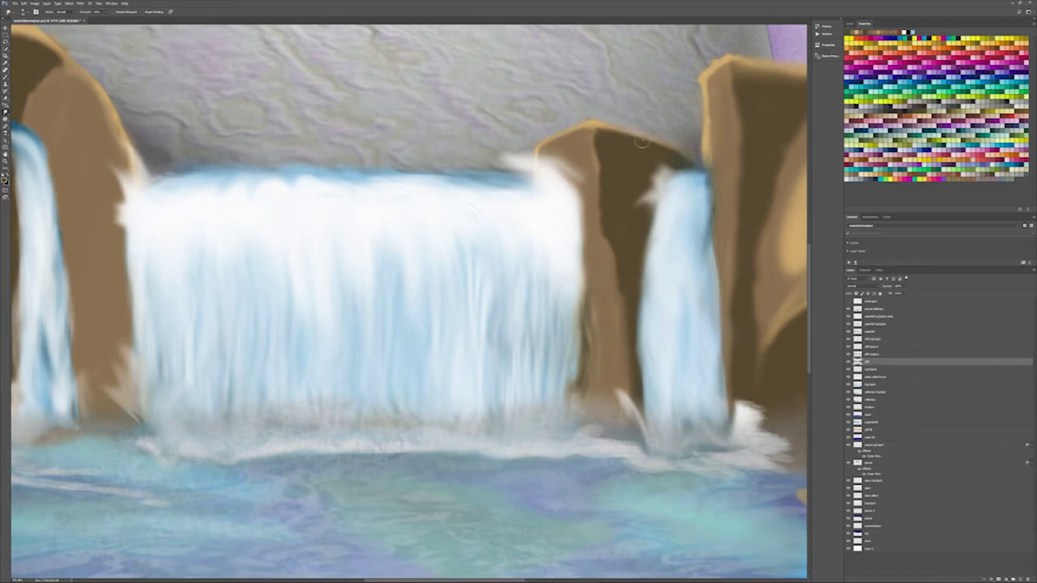
pyautogui.hotkey('alt', ']')
pyautogui.hotkey('alt', ']')
pyautogui.hotkey('alt', ']')
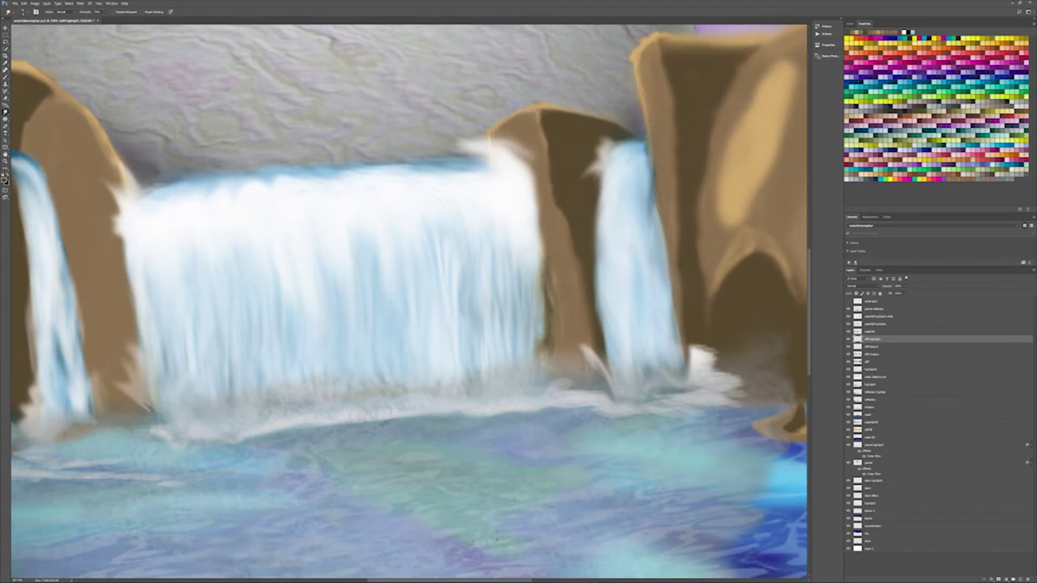
pyautogui.scroll(-2, 705, 319)
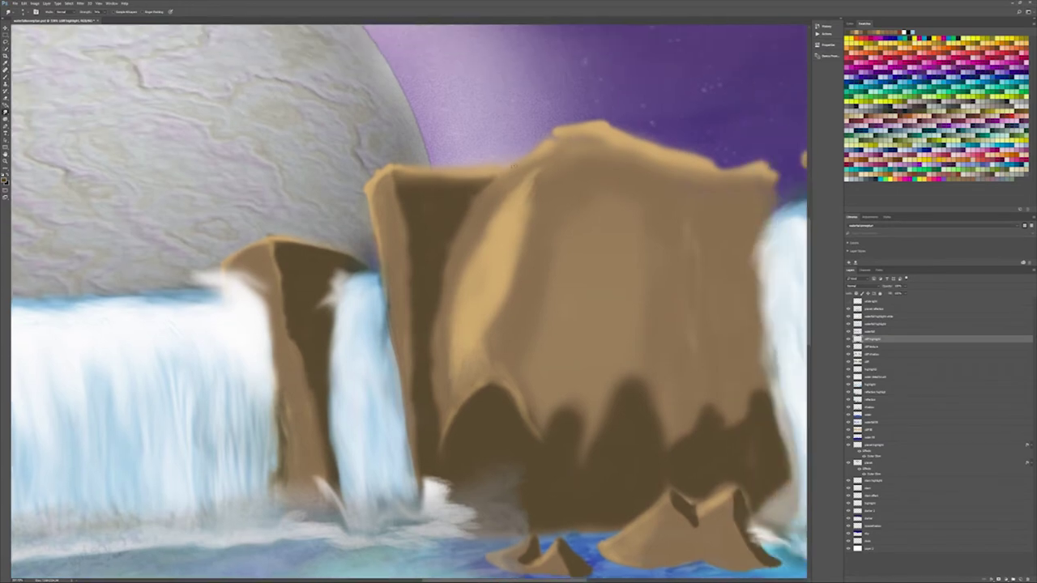
pyautogui.moveTo(559, 125); pyautogui.dragTo(713, 162)
# Step: Paint light highlights on the large rock's face and left edge, then smooth its top into a rounded outline
pyautogui.press('b')
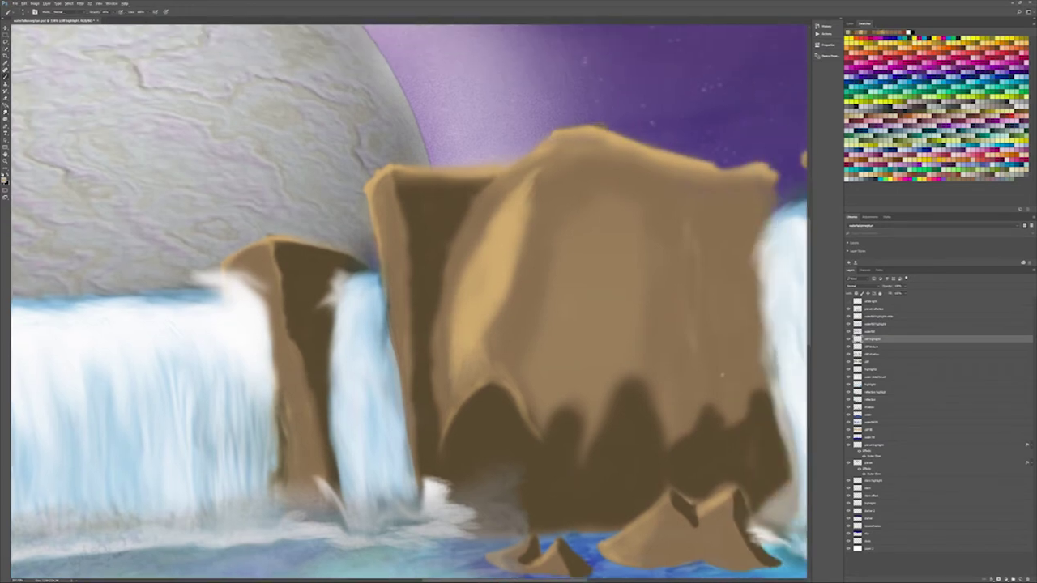
pyautogui.moveTo(682, 370); pyautogui.dragTo(681, 298)
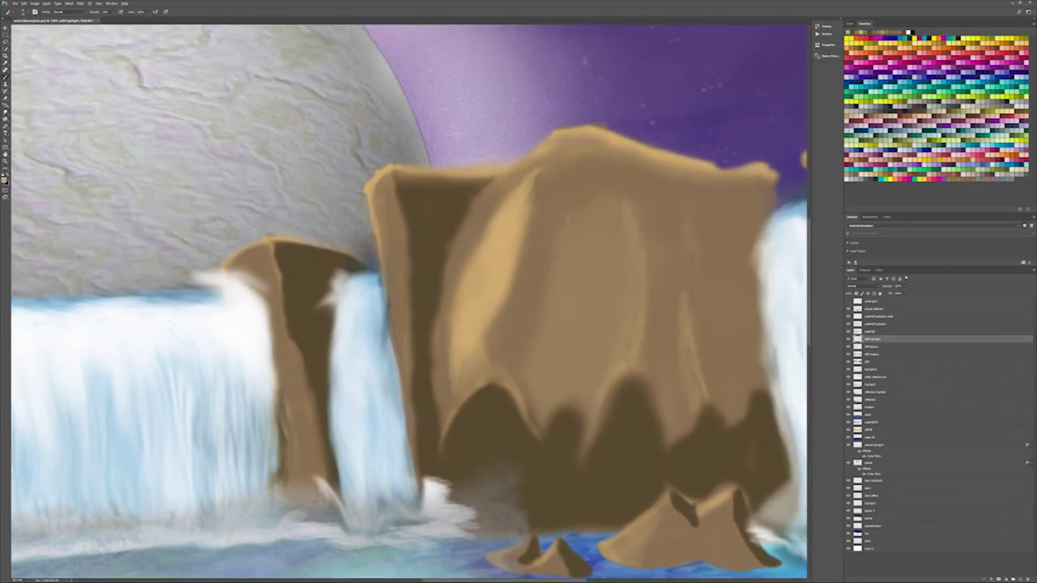
pyautogui.moveTo(502, 188); pyautogui.dragTo(442, 417)
pyautogui.press('r')
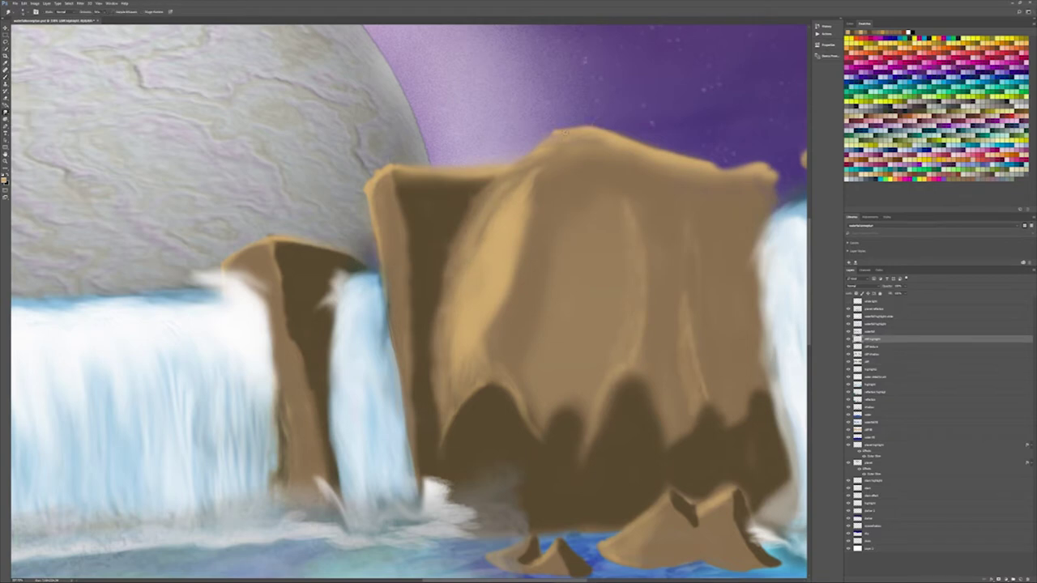
pyautogui.moveTo(565, 131); pyautogui.dragTo(539, 146)
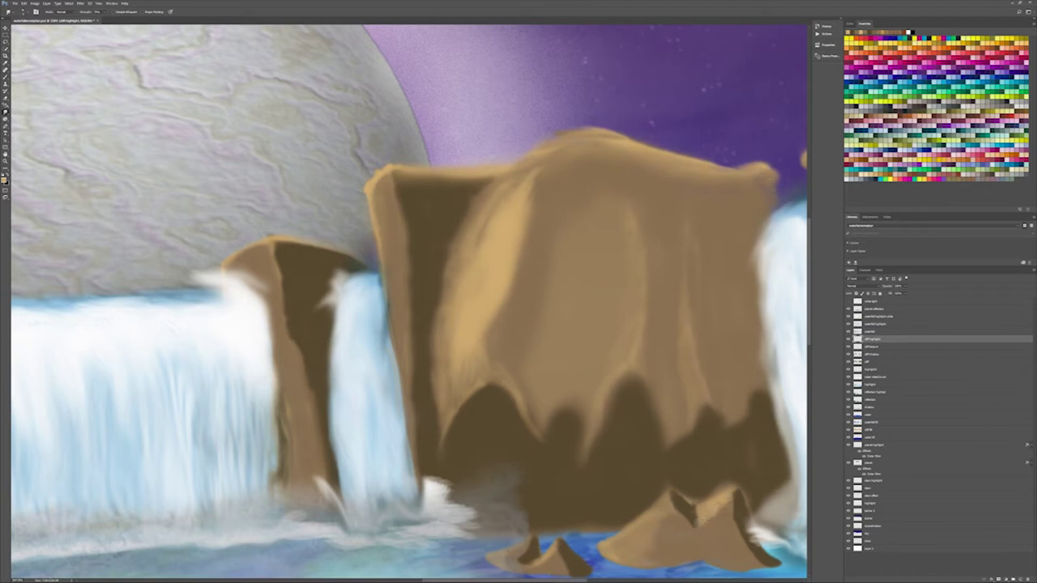
pyautogui.press('r')
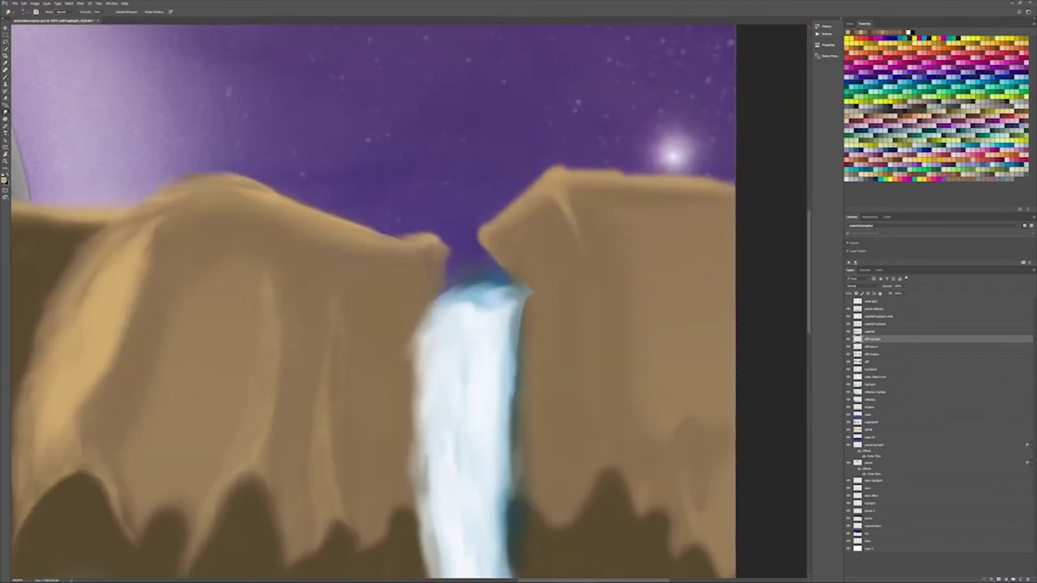
# Step: Add light vertical highlight streaks to the right cliff
pyautogui.moveTo(581, 184); pyautogui.dragTo(592, 316)
pyautogui.moveTo(587, 203); pyautogui.dragTo(595, 356)
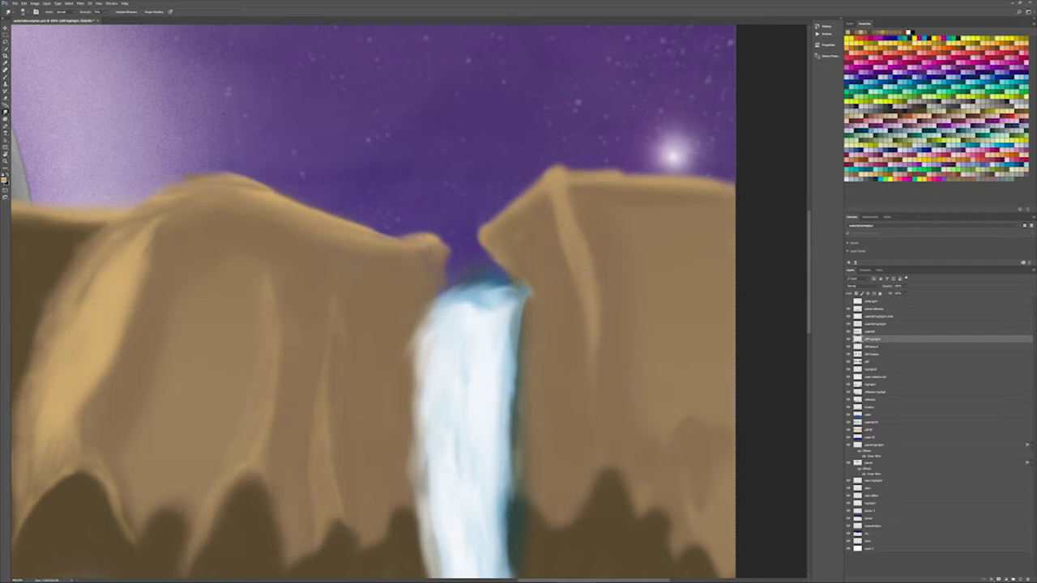
pyautogui.moveTo(555, 182); pyautogui.dragTo(567, 267)
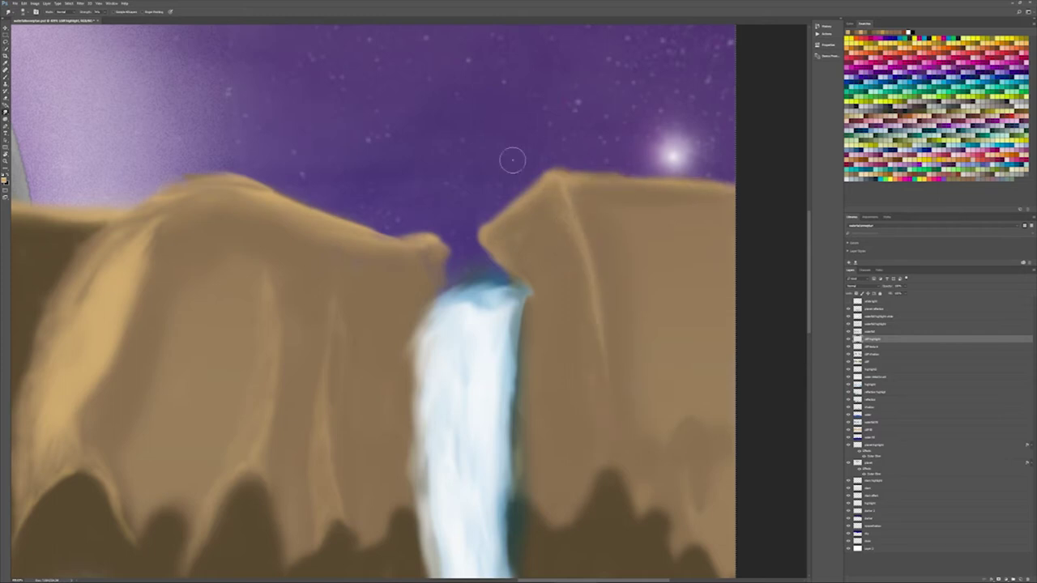
pyautogui.hotkey('alt', '[')
pyautogui.hotkey('alt', '[')
pyautogui.hotkey('alt', '[')
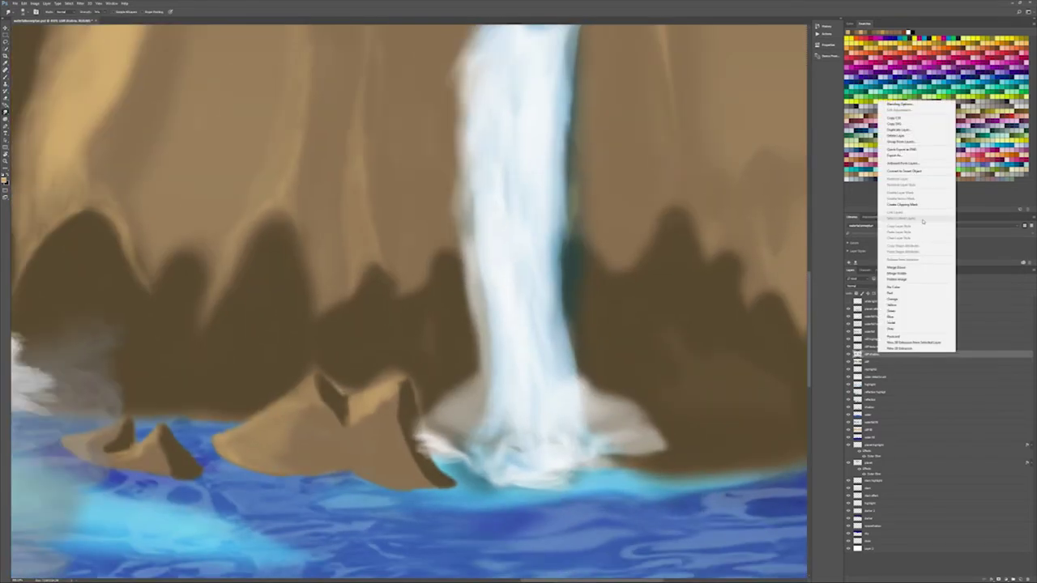
pyautogui.press('b')
# Step: Paint dark brown shadows along the cliff bases beside the waterfall and add a light tan highlight stroke
pyautogui.moveTo(618, 363)
pyautogui.mouseDown()
pyautogui.moveTo(731, 410)
pyautogui.moveTo(724, 340)
pyautogui.moveTo(603, 365)
pyautogui.moveTo(365, 354)
pyautogui.moveTo(381, 373)
pyautogui.moveTo(248, 375)
pyautogui.moveTo(142, 333)
pyautogui.mouseUp()
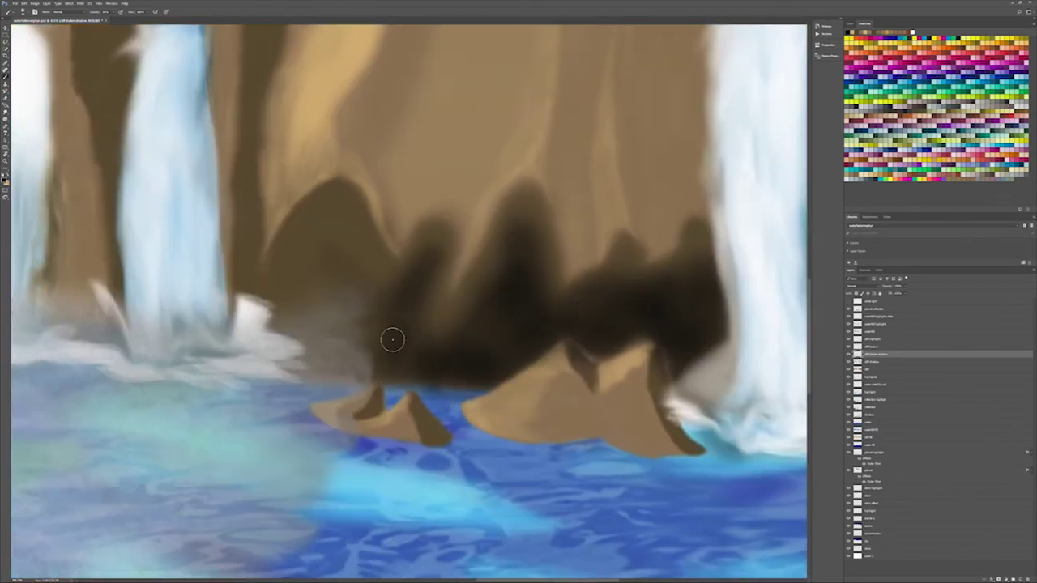
pyautogui.moveTo(392, 339)
pyautogui.mouseDown()
pyautogui.moveTo(324, 250)
pyautogui.moveTo(294, 289)
pyautogui.mouseUp()
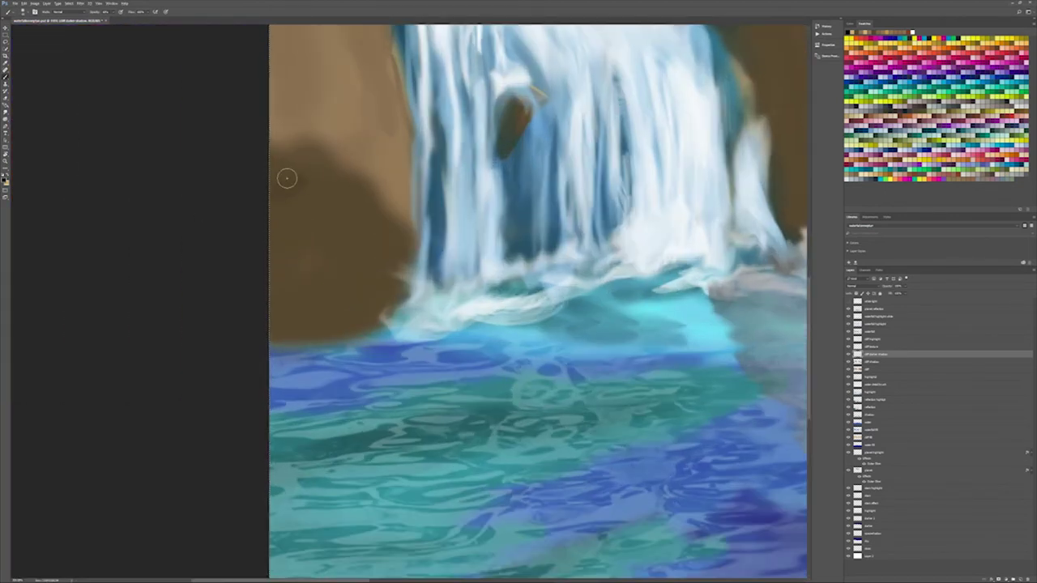
pyautogui.moveTo(285, 176)
pyautogui.mouseDown()
pyautogui.moveTo(384, 240)
pyautogui.moveTo(359, 294)
pyautogui.mouseUp()
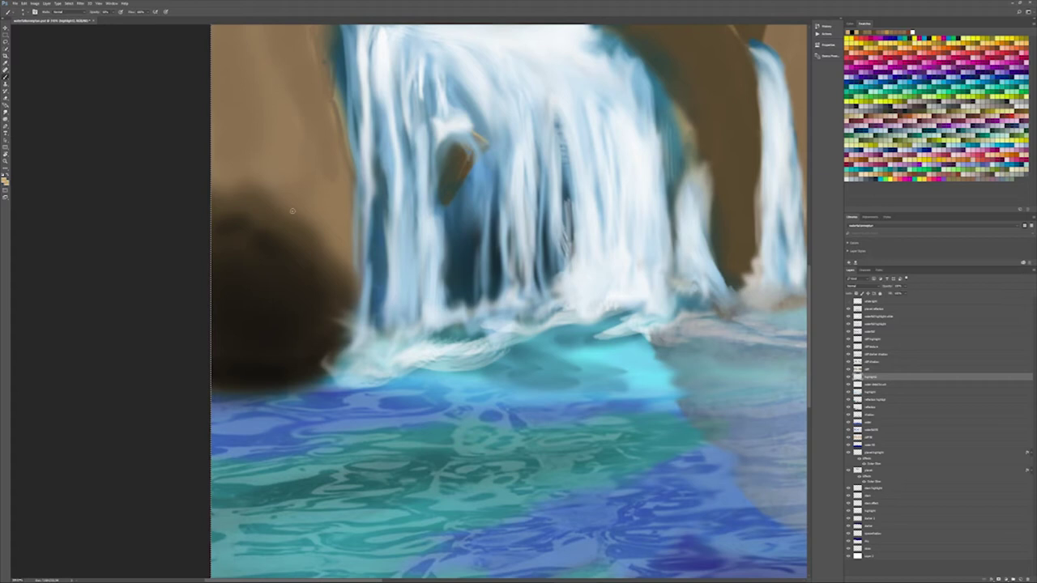
pyautogui.moveTo(259, 105); pyautogui.dragTo(231, 185)
pyautogui.scroll(3, 287, 209)
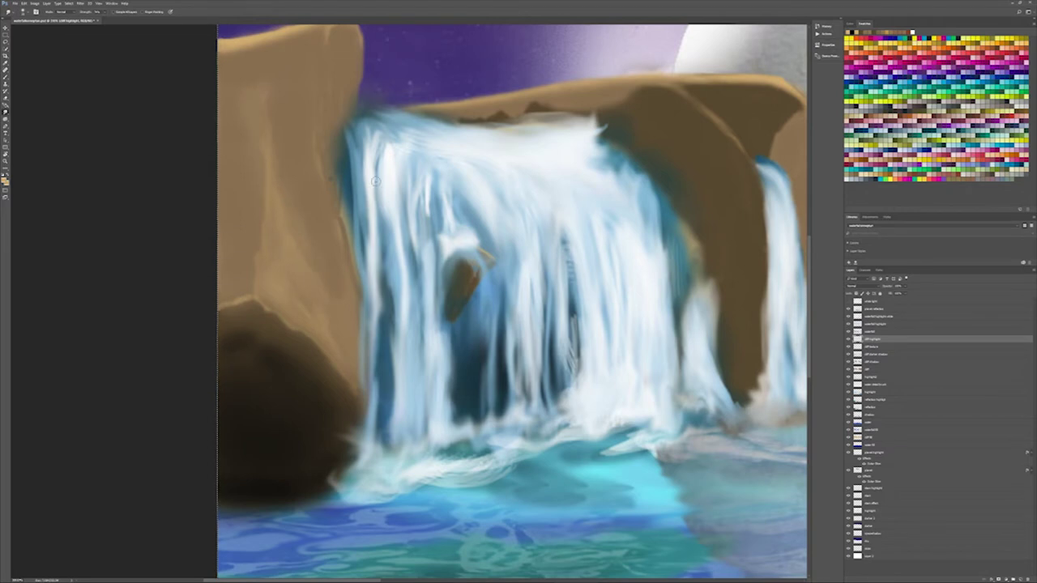
pyautogui.hscroll(-3, 375, 182)
pyautogui.click(891, 355)
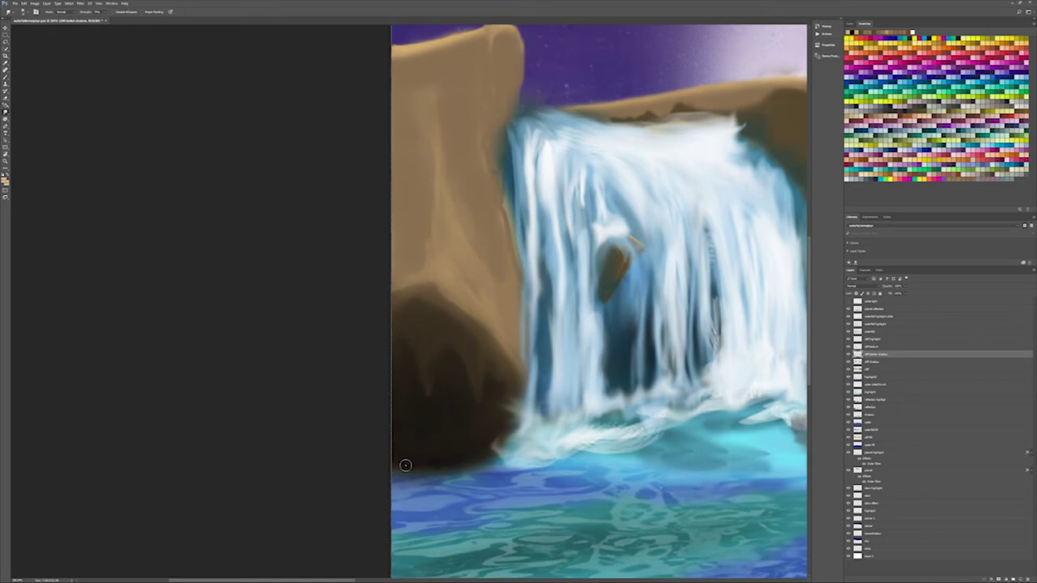
pyautogui.scroll(-5, 475, 435)
# Step: Darken the rock base left of the waterfall with short dark shadow strokes
pyautogui.scroll(5, 271, 331)
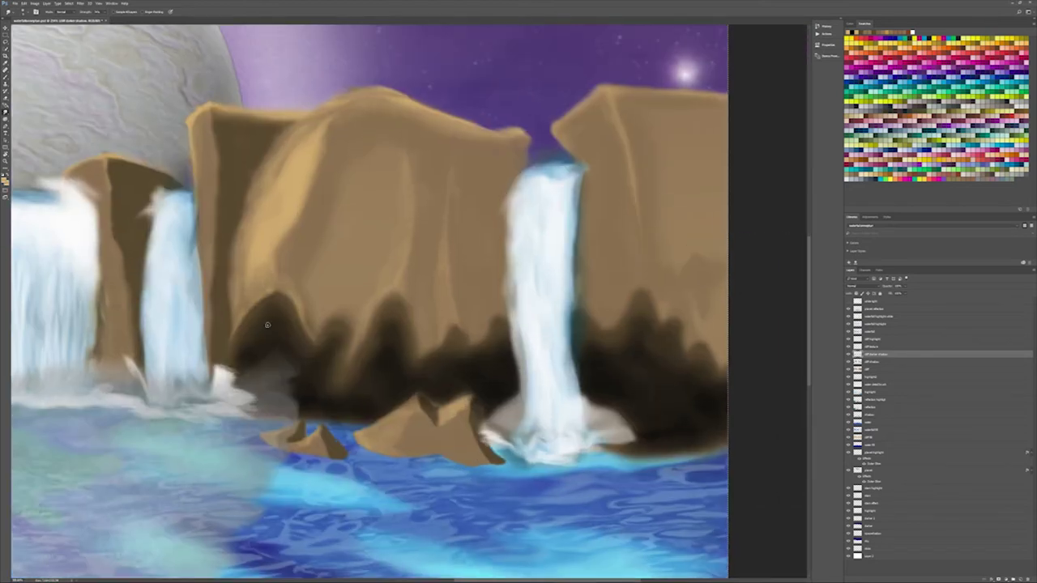
pyautogui.moveTo(304, 361)
pyautogui.mouseDown()
pyautogui.moveTo(335, 335)
pyautogui.moveTo(300, 370)
pyautogui.mouseUp()
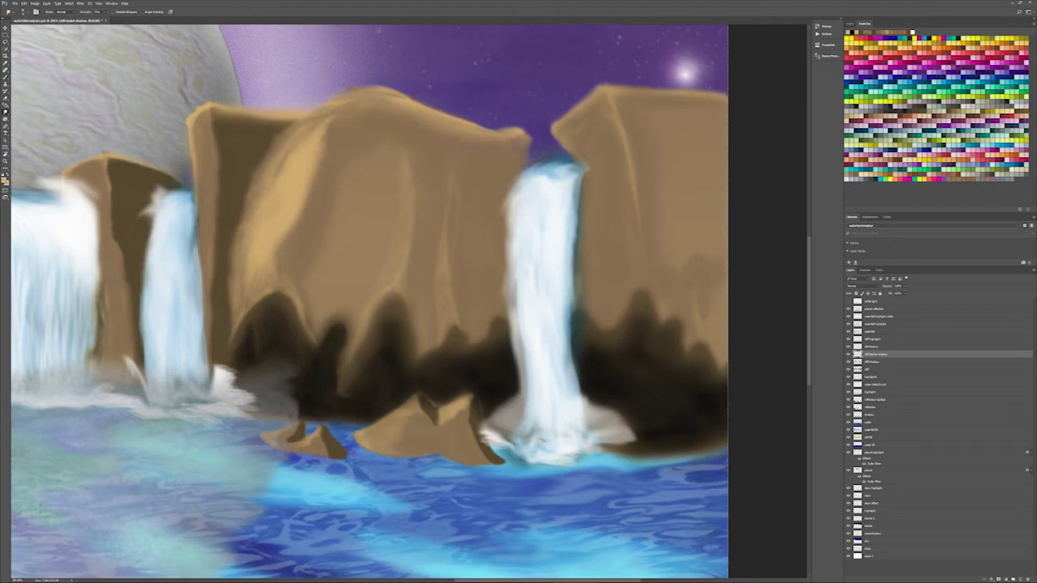
pyautogui.moveTo(396, 374)
pyautogui.mouseDown()
pyautogui.moveTo(372, 378)
pyautogui.moveTo(404, 375)
pyautogui.mouseUp()
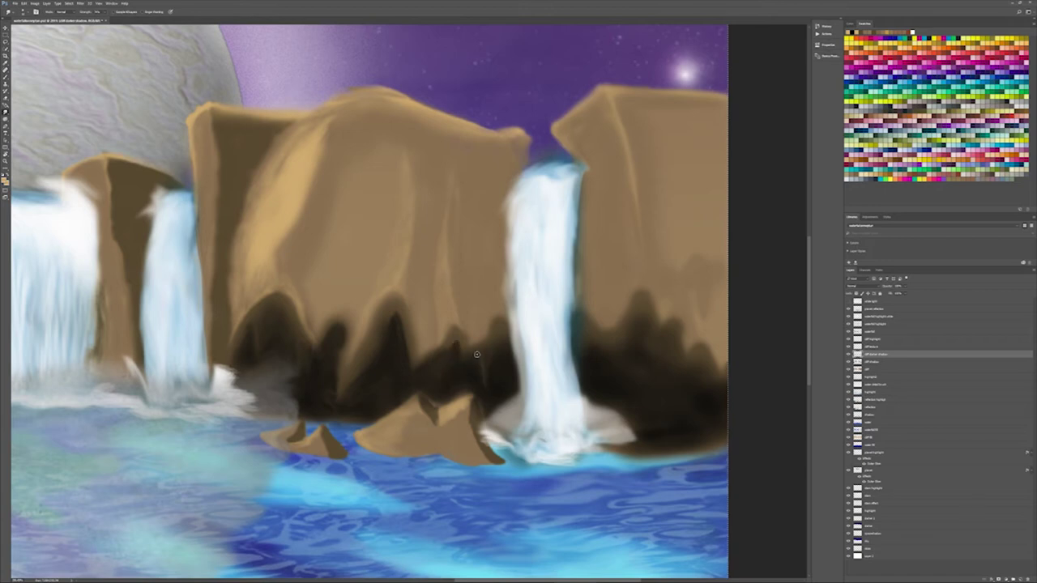
pyautogui.scroll(-2, 480, 348)
# Step: With a smaller brush, deepen and raise the shadow right of the waterfall and darken the rock base
pyautogui.press('[')
pyautogui.press('[')
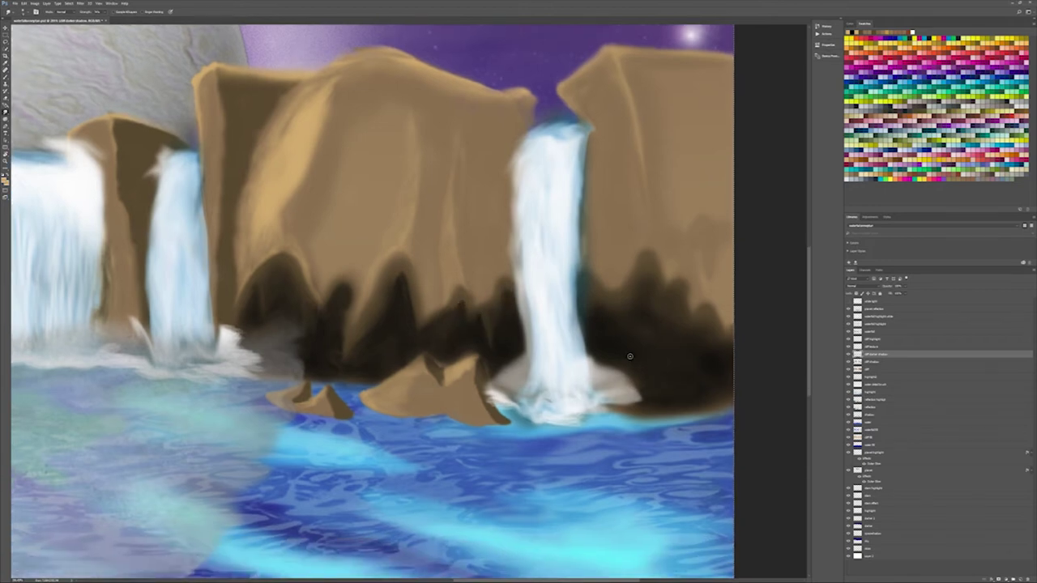
pyautogui.moveTo(648, 271)
pyautogui.mouseDown()
pyautogui.moveTo(643, 300)
pyautogui.moveTo(591, 312)
pyautogui.moveTo(648, 268)
pyautogui.mouseUp()
pyautogui.moveTo(643, 342)
pyautogui.mouseDown()
pyautogui.moveTo(613, 340)
pyautogui.moveTo(629, 344)
pyautogui.mouseUp()
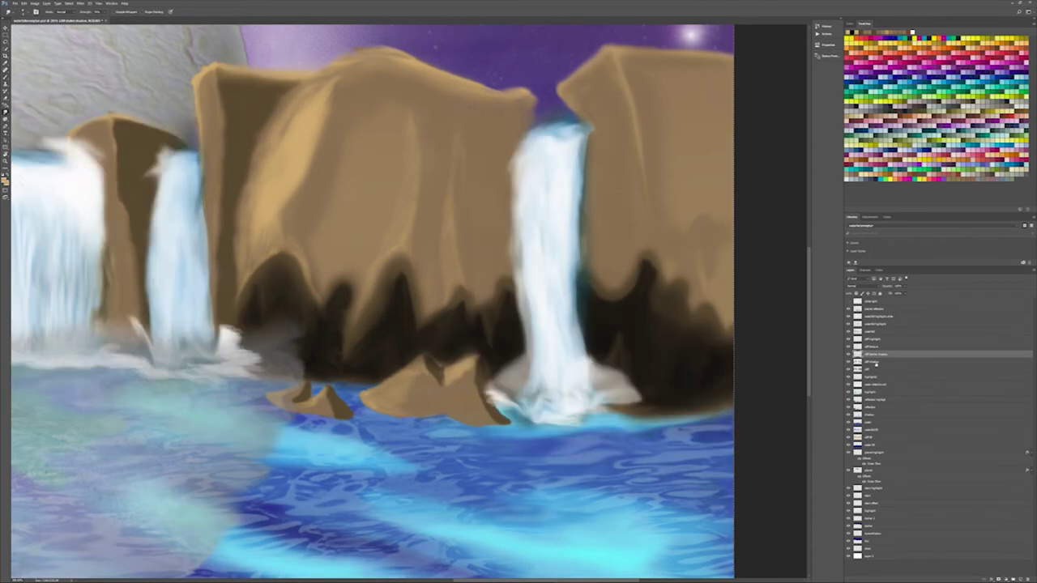
pyautogui.scroll(2, 682, 359)
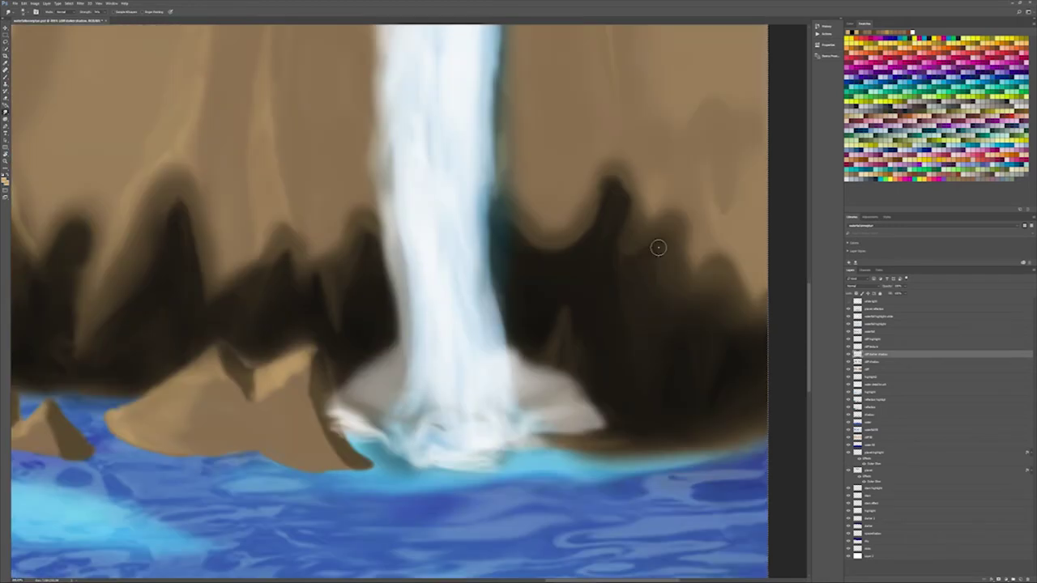
pyautogui.moveTo(543, 444); pyautogui.dragTo(761, 428)
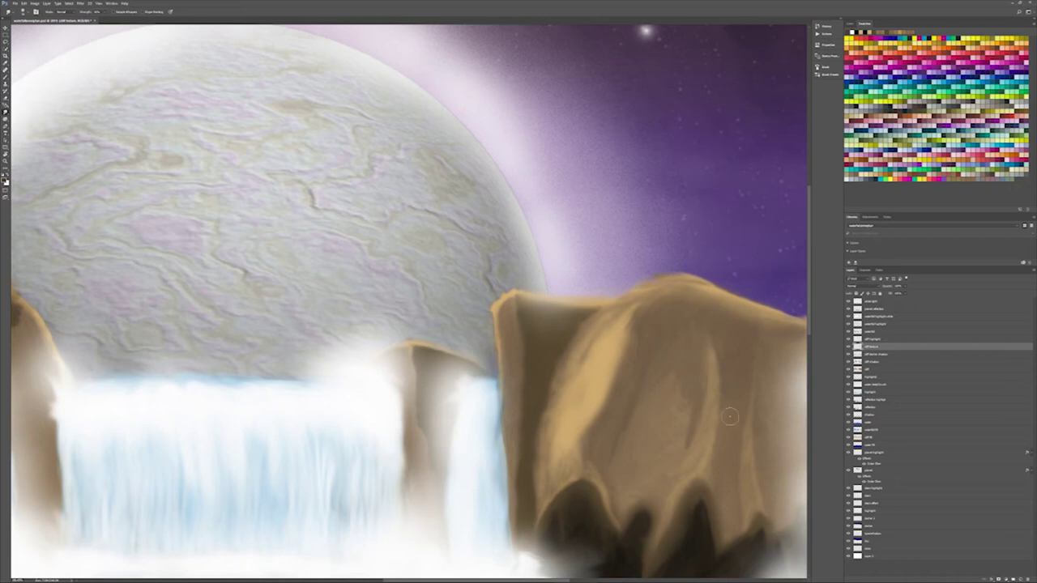
# Step: Add faint darker shading near the top edge and base of the right rock
pyautogui.hotkey('ctrl', '0')
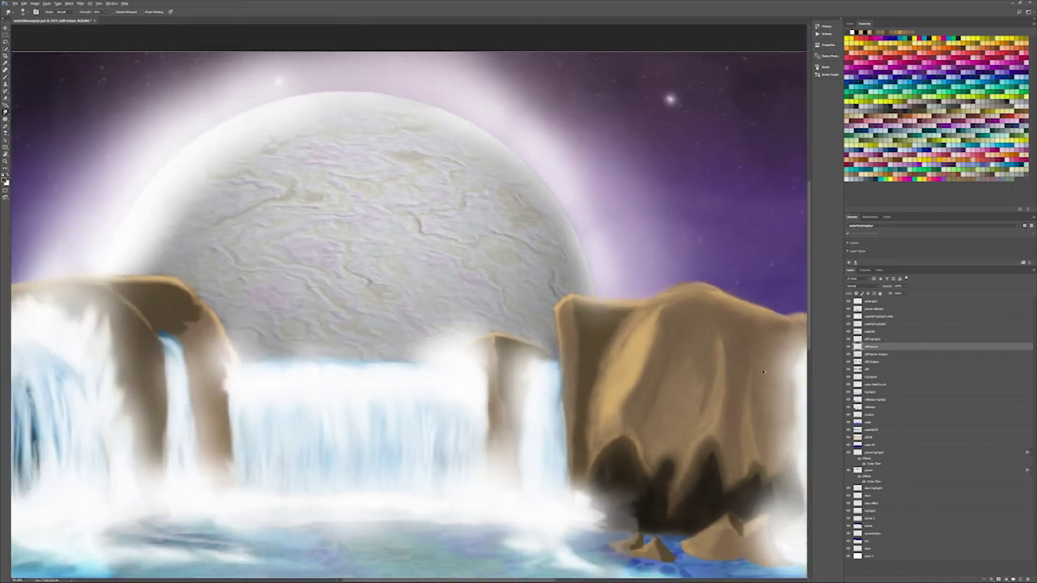
pyautogui.scroll(2, 493, 348)
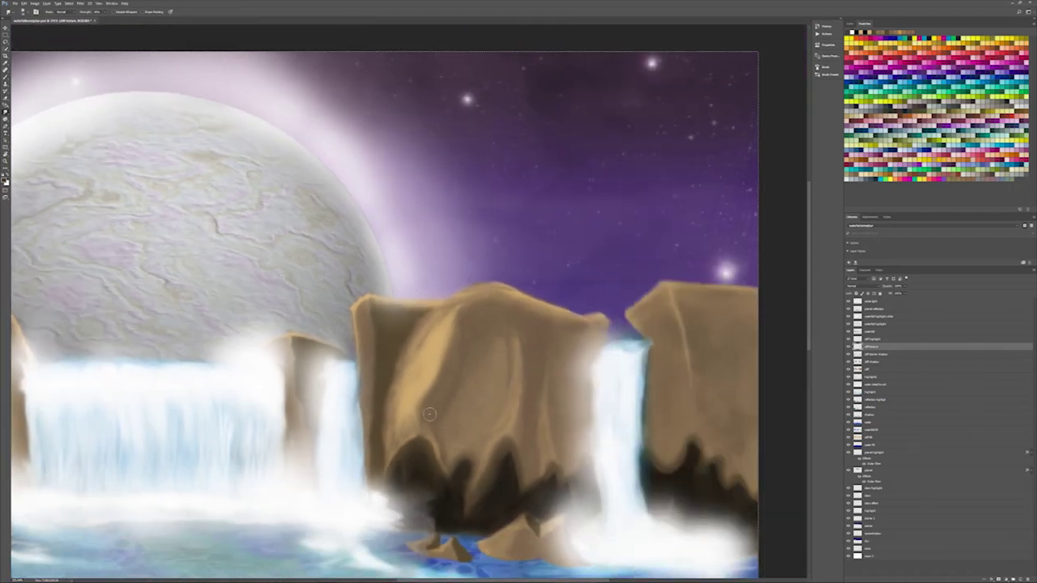
pyautogui.moveTo(659, 316); pyautogui.dragTo(674, 291)
pyautogui.moveTo(704, 422)
pyautogui.mouseDown()
pyautogui.moveTo(717, 396)
pyautogui.moveTo(696, 412)
pyautogui.moveTo(726, 442)
pyautogui.mouseUp()
pyautogui.scroll(-4, 653, 350)
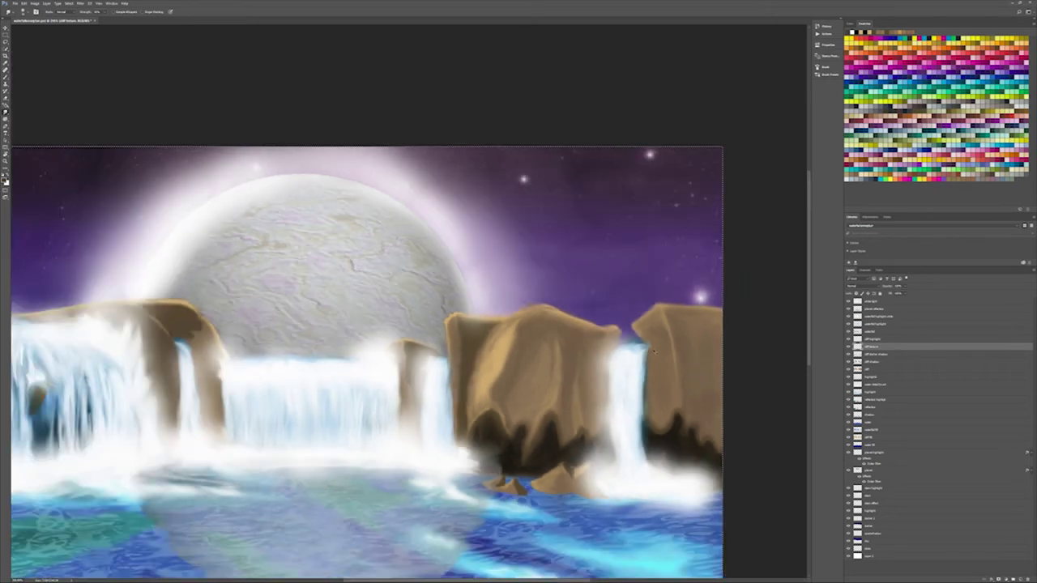
# Step: Step up through the cliff layers to the highlight layer, switch to Blur, and fit the painting to the window
pyautogui.hotkey('alt', ']')
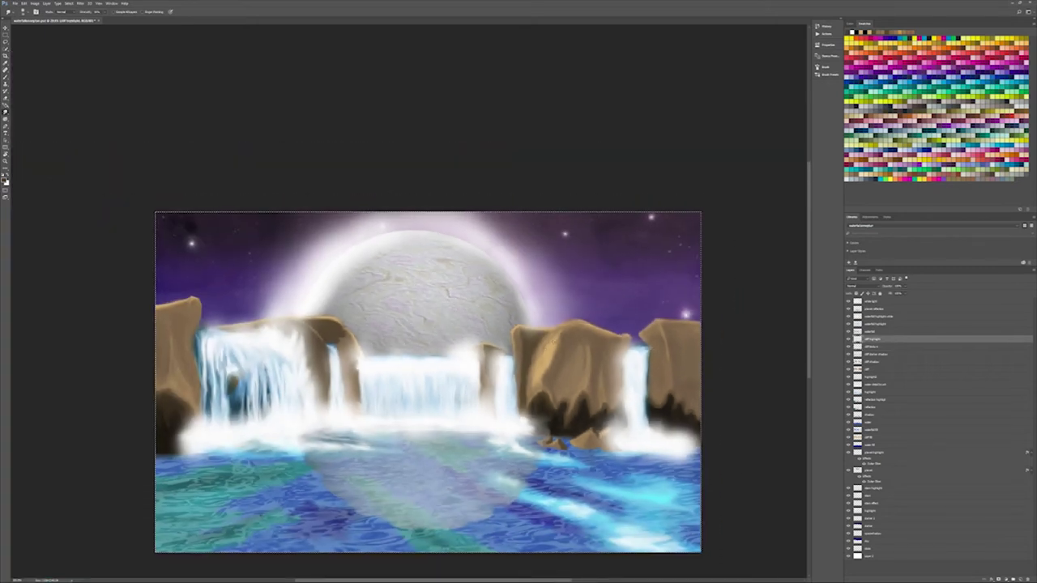
pyautogui.scroll(4, 539, 349)
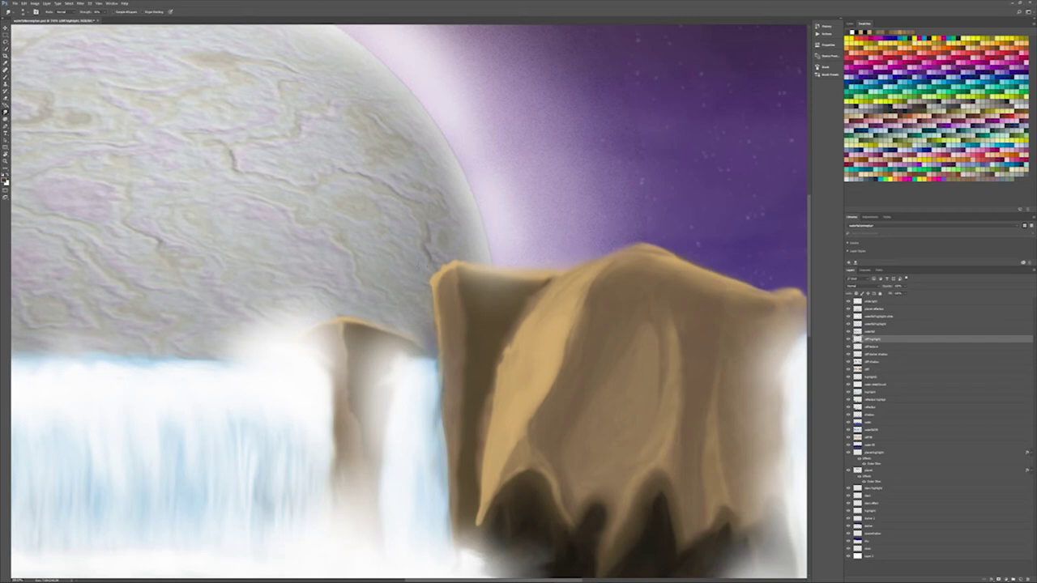
pyautogui.click(871, 370)
pyautogui.hotkey('alt', ']')
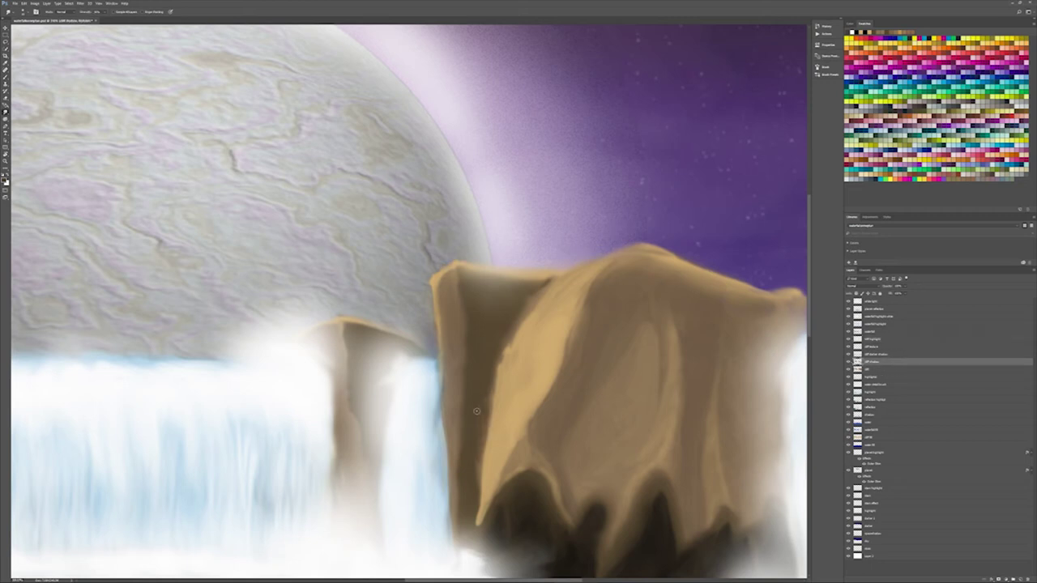
pyautogui.hotkey('alt', ']')
pyautogui.hotkey('alt', ']')
pyautogui.hotkey('alt', ']')
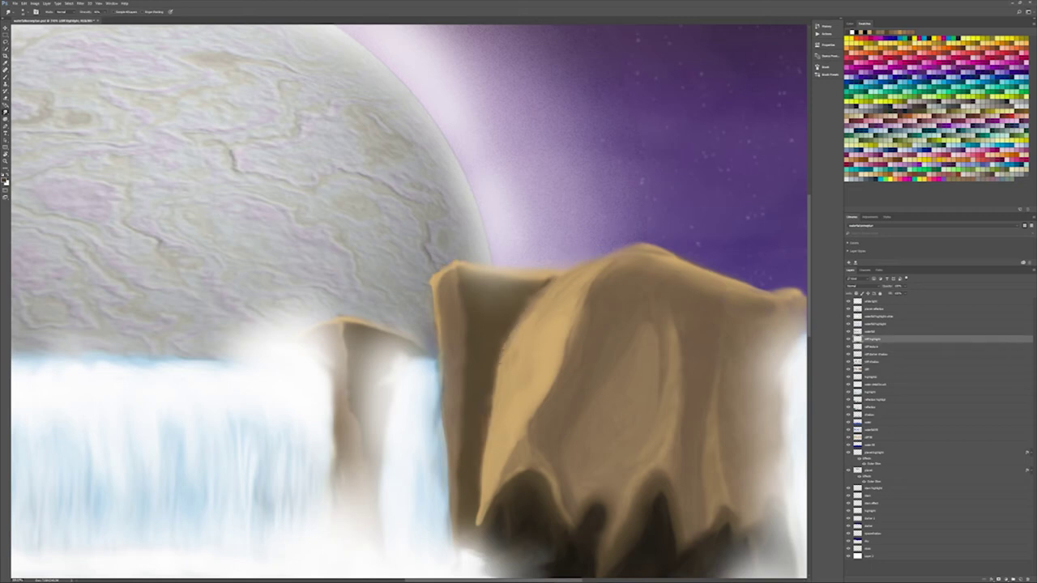
pyautogui.hotkey('shift', 'r')
pyautogui.hotkey('ctrl', '0')
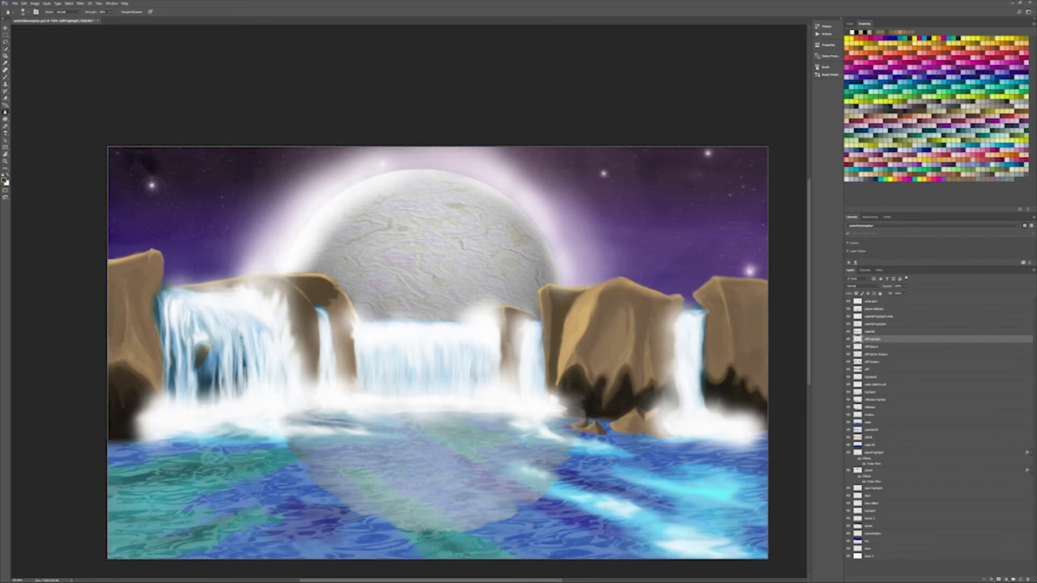
# Step: On the shadow layer, brush soft purple-blue shading across the bottom-left water
pyautogui.click(865, 415)
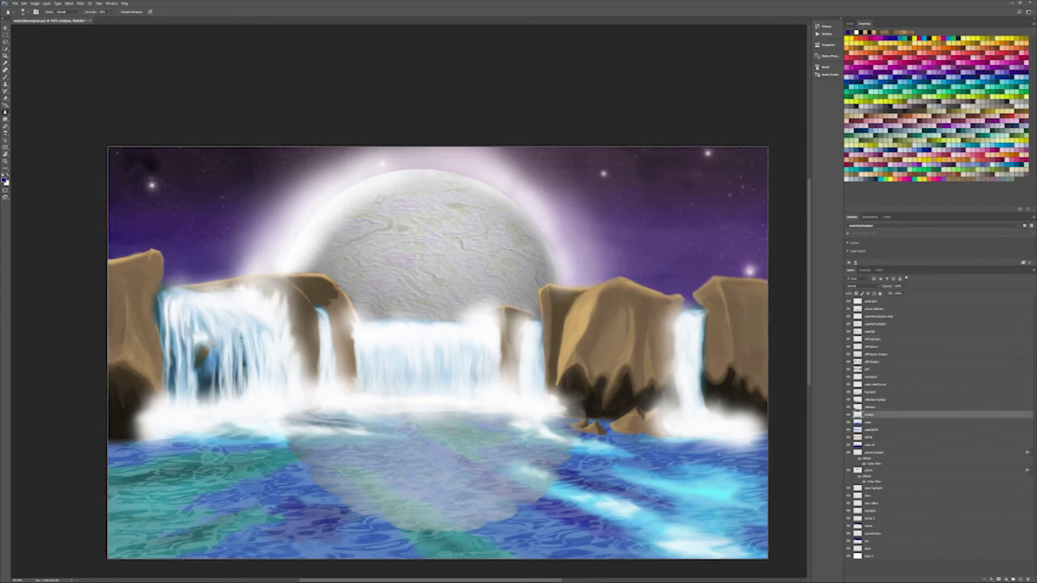
pyautogui.press('b')
pyautogui.click(25, 12)
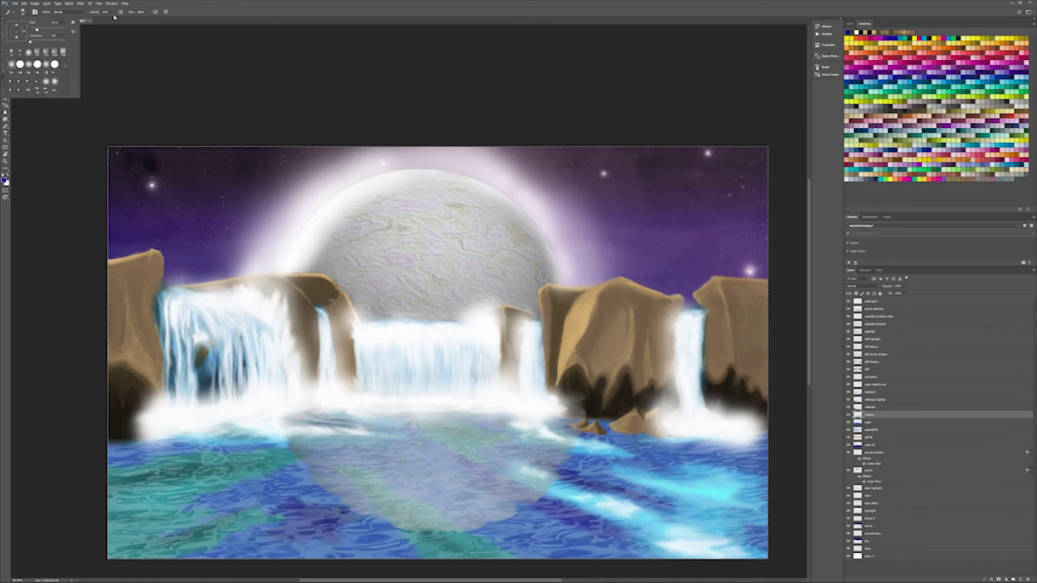
pyautogui.press('Return')
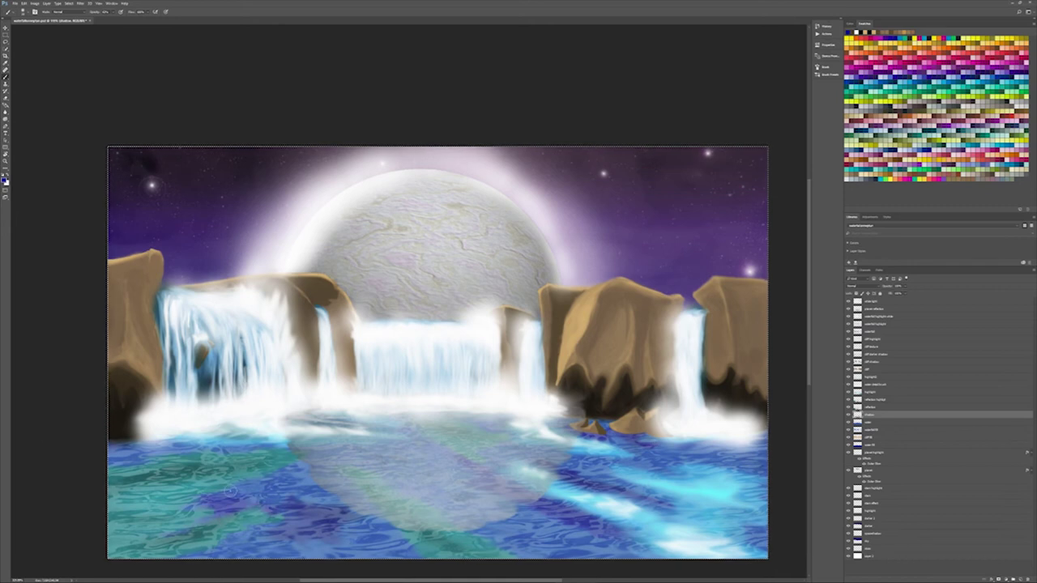
pyautogui.moveTo(268, 507); pyautogui.dragTo(153, 455)
pyautogui.moveTo(211, 527); pyautogui.dragTo(513, 561)
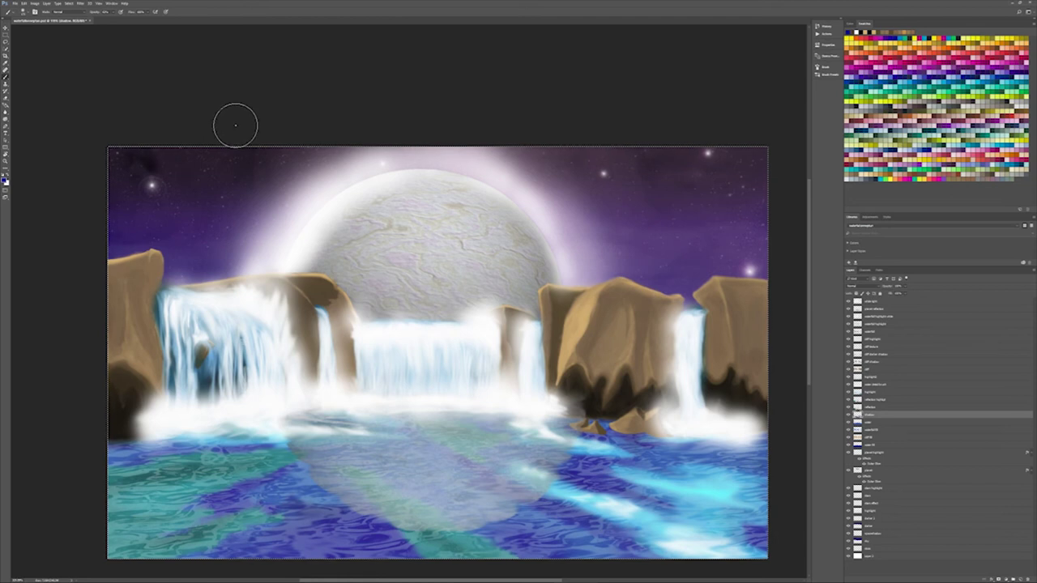
pyautogui.click(6, 127)
pyautogui.click(900, 325)
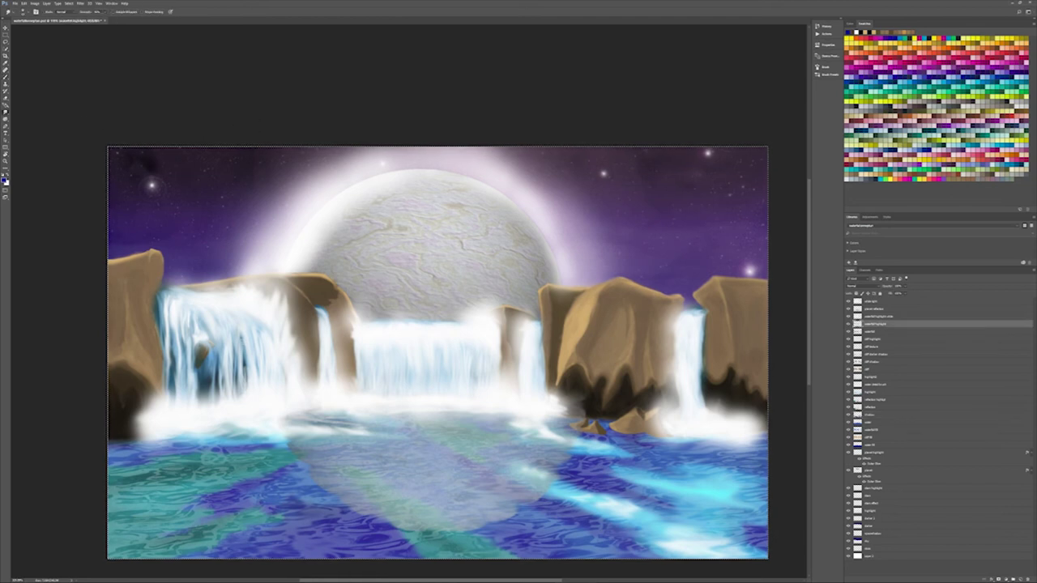
pyautogui.scroll(2, 213, 375)
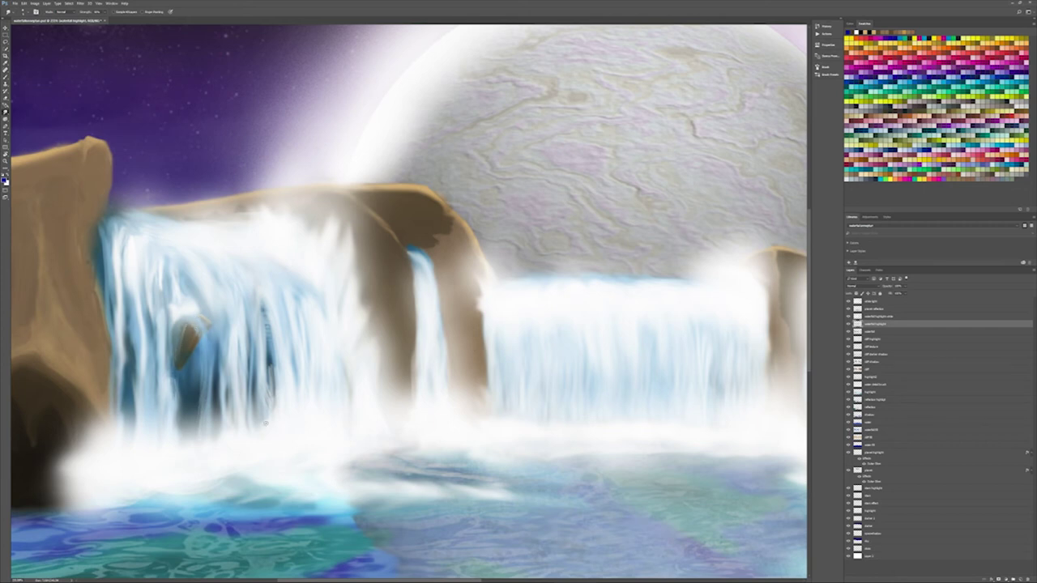
# Step: Smudge white spray over the small brown rock
pyautogui.hotkey('alt', ']')
pyautogui.moveTo(183, 316); pyautogui.dragTo(196, 322)
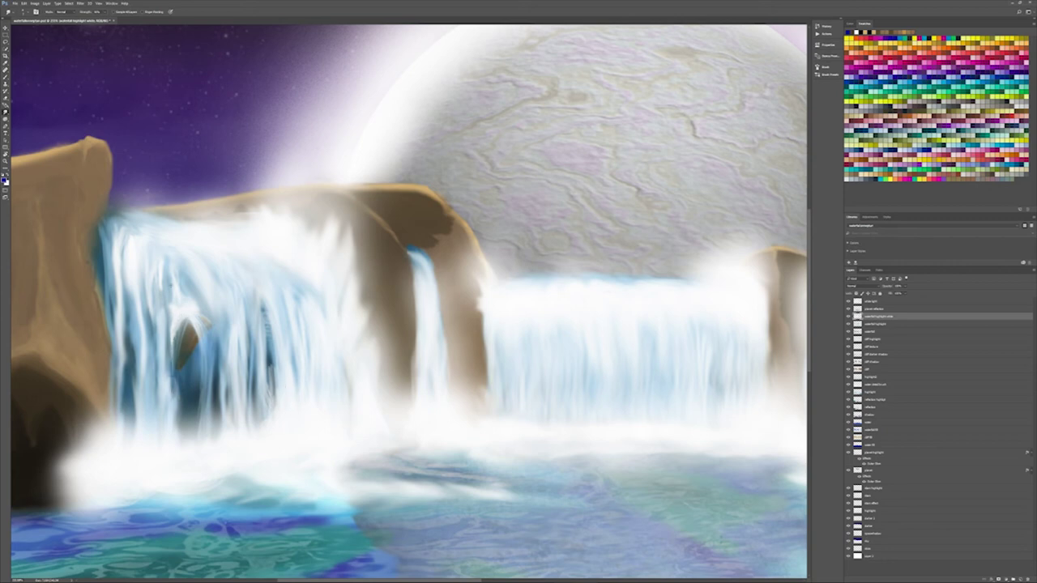
pyautogui.press('r')
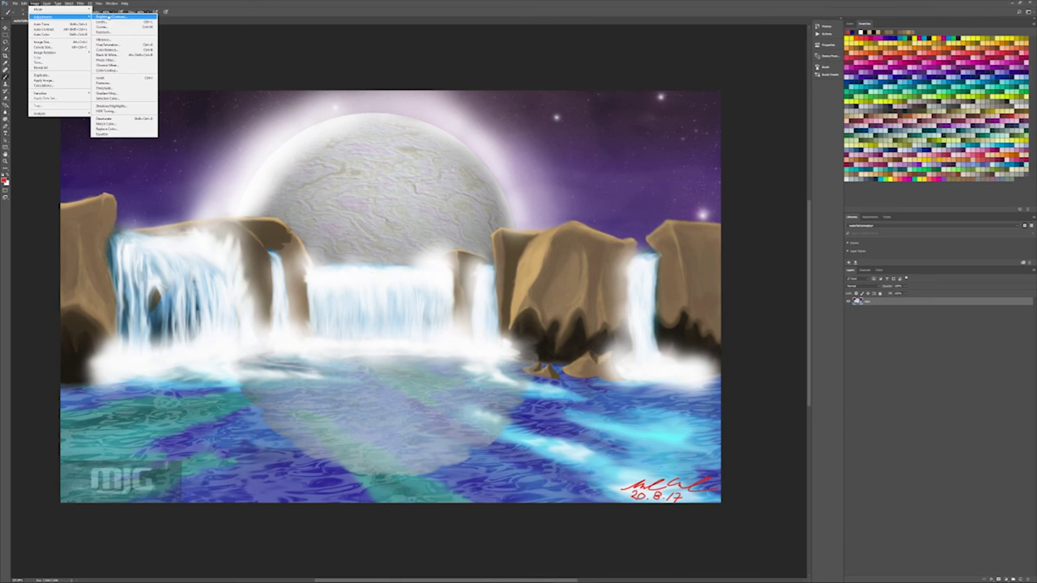
# Step: Shift the painting's hue with Hue/Saturation so cliffs turn olive-gold and water deeper purple
pyautogui.click(105, 44)
pyautogui.moveTo(830, 373)
pyautogui.mouseDown()
pyautogui.moveTo(837, 385)
pyautogui.moveTo(828, 400)
pyautogui.mouseUp()
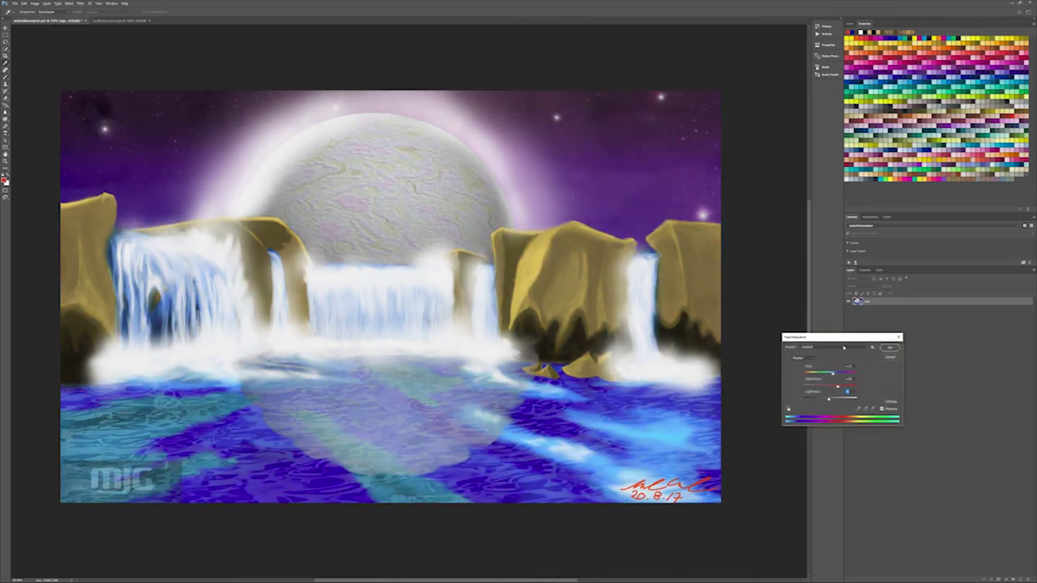
pyautogui.click(889, 347)
pyautogui.click(14, 4)
pyautogui.click(14, 3)
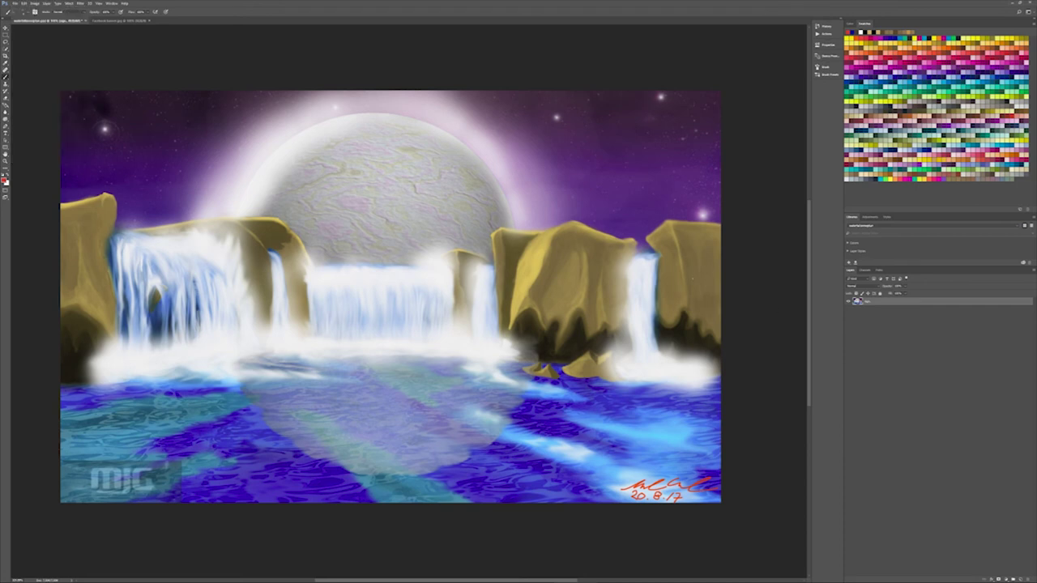